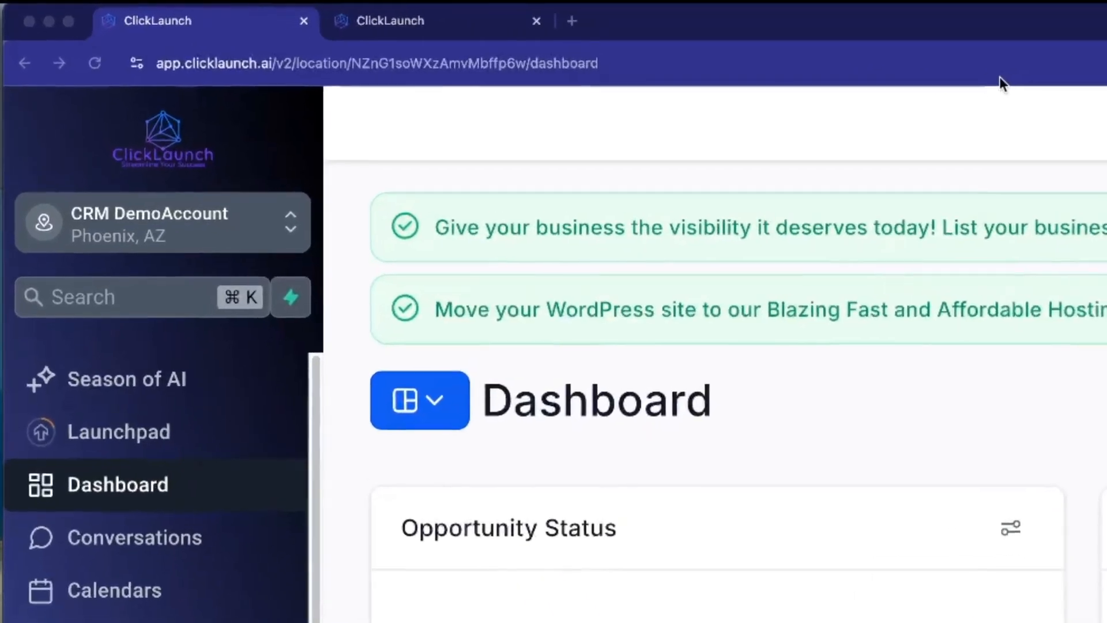
# - Open the Season of AI page for CRM DemoAccount, then switch to the agency view
pyautogui.click(102, 390)
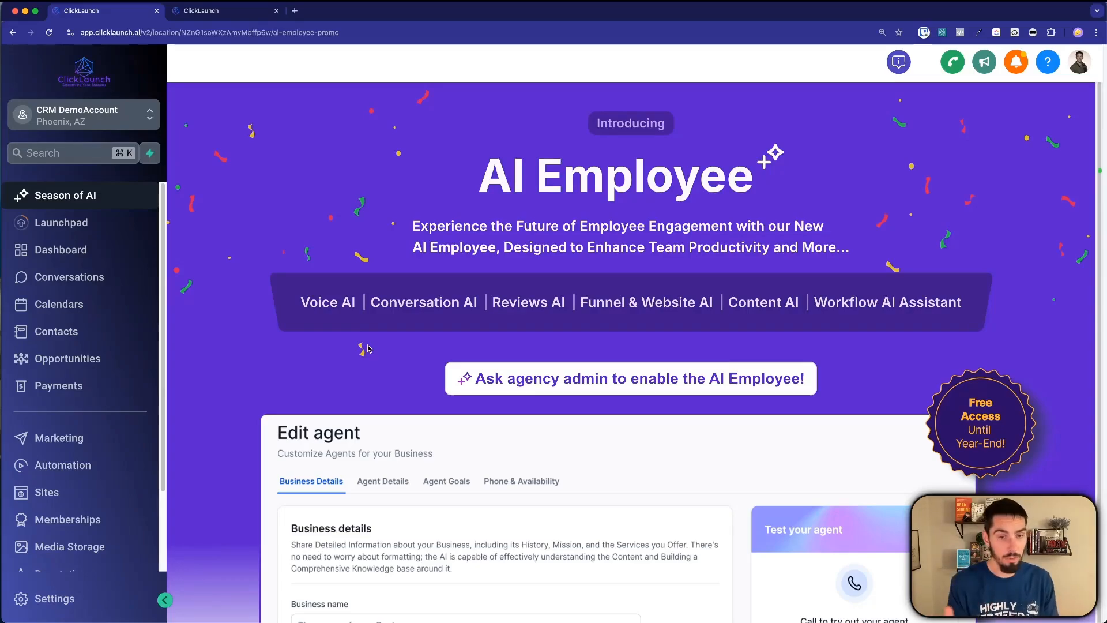
pyautogui.click(98, 118)
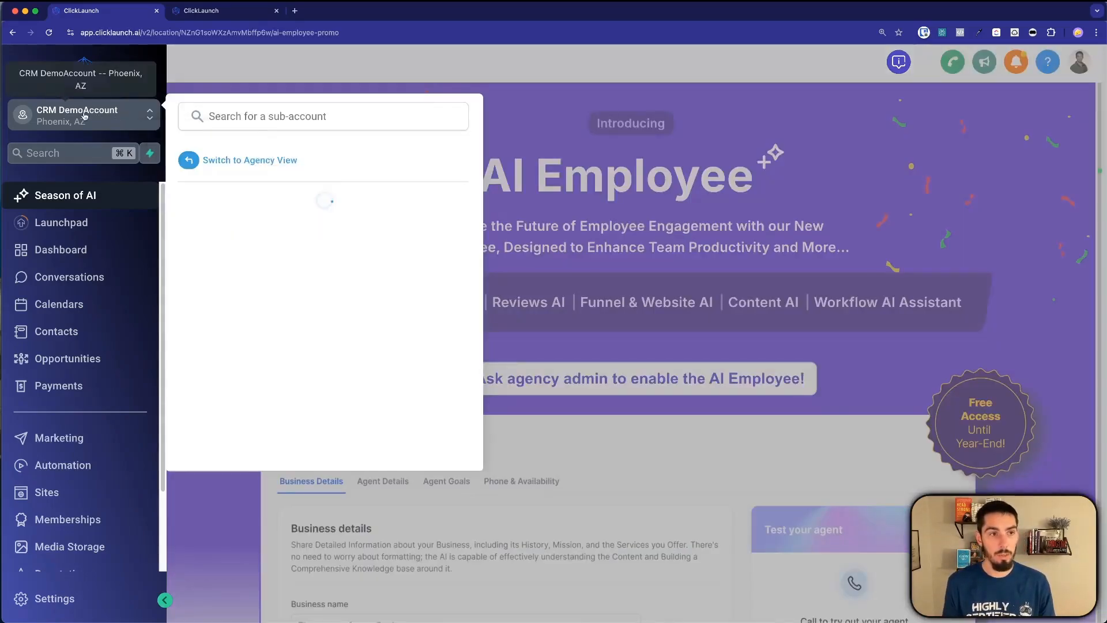
pyautogui.click(231, 163)
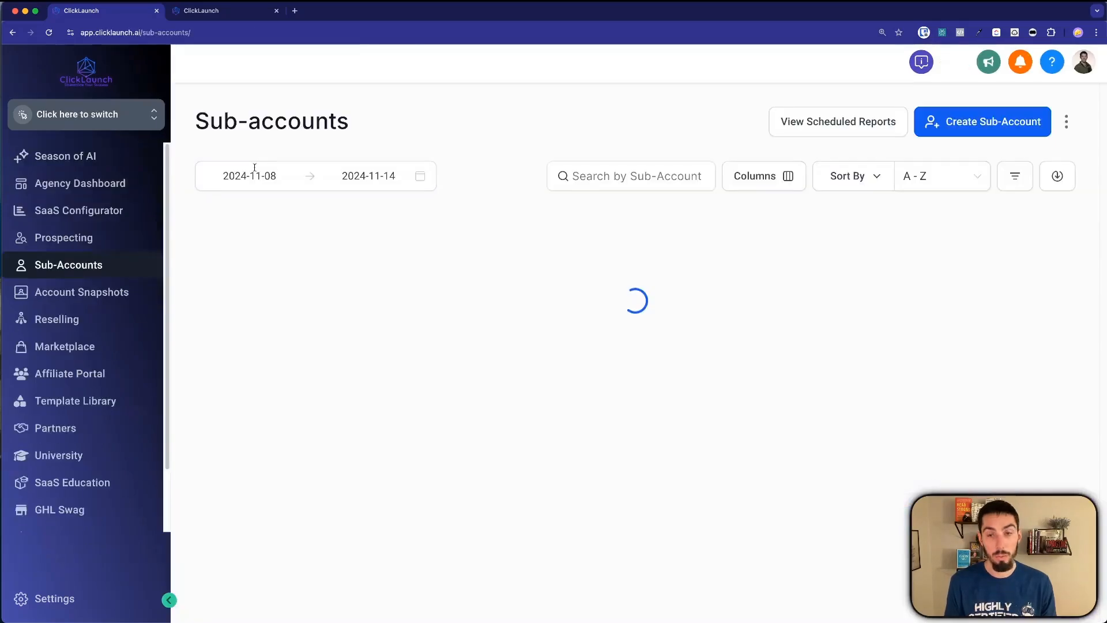
# - Open the agency's company settings and locate the AI Employee option
pyautogui.click(56, 601)
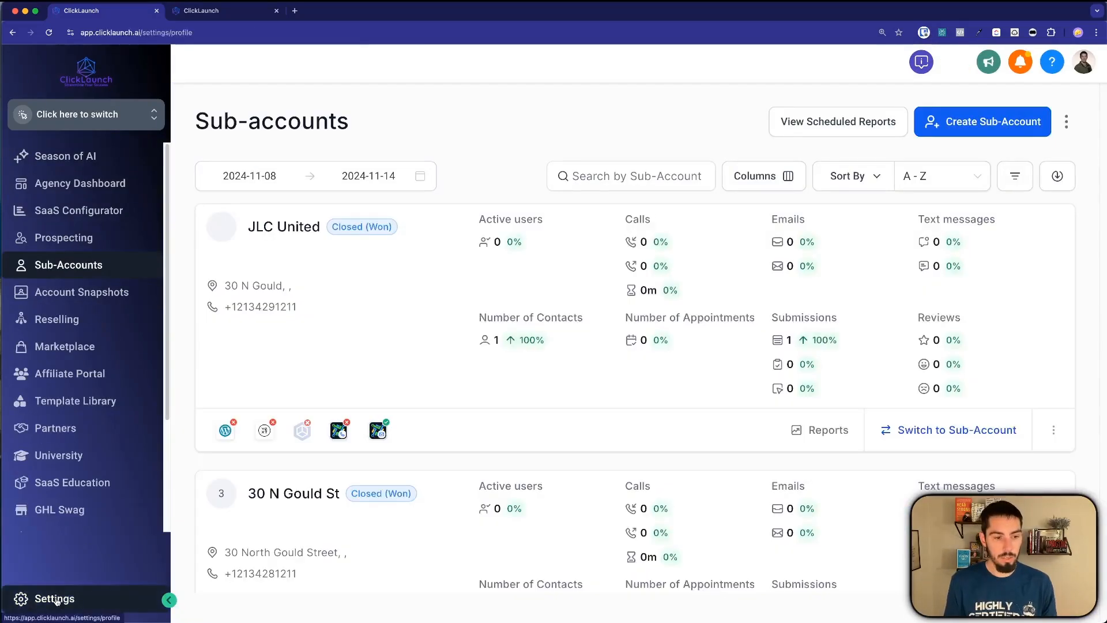
pyautogui.click(56, 601)
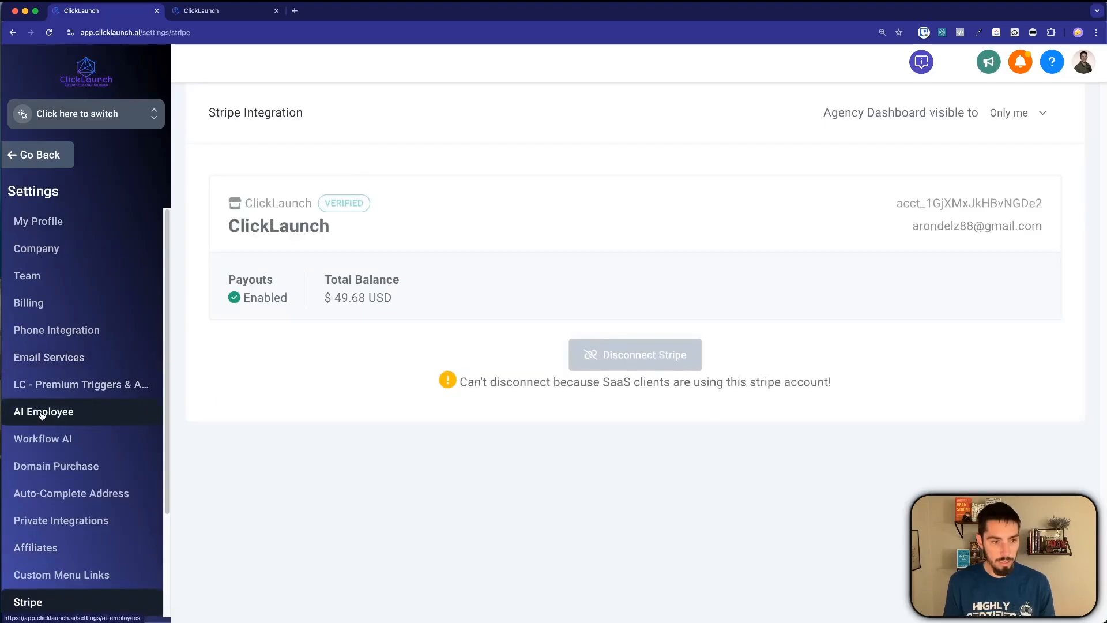
pyautogui.click(56, 252)
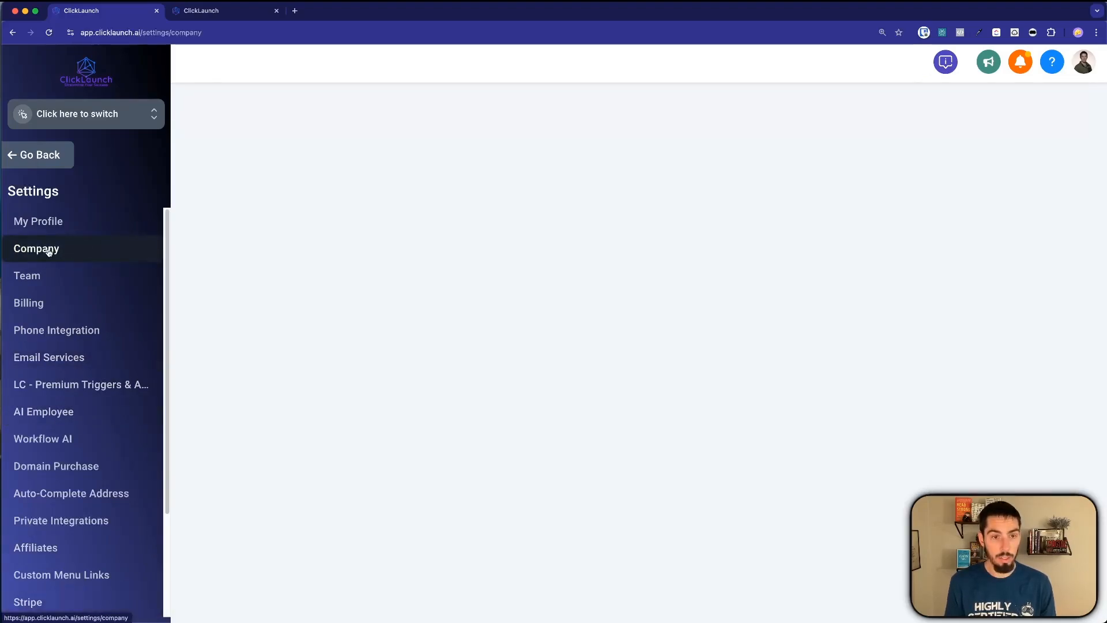
pyautogui.scroll(-10, 727, 225)
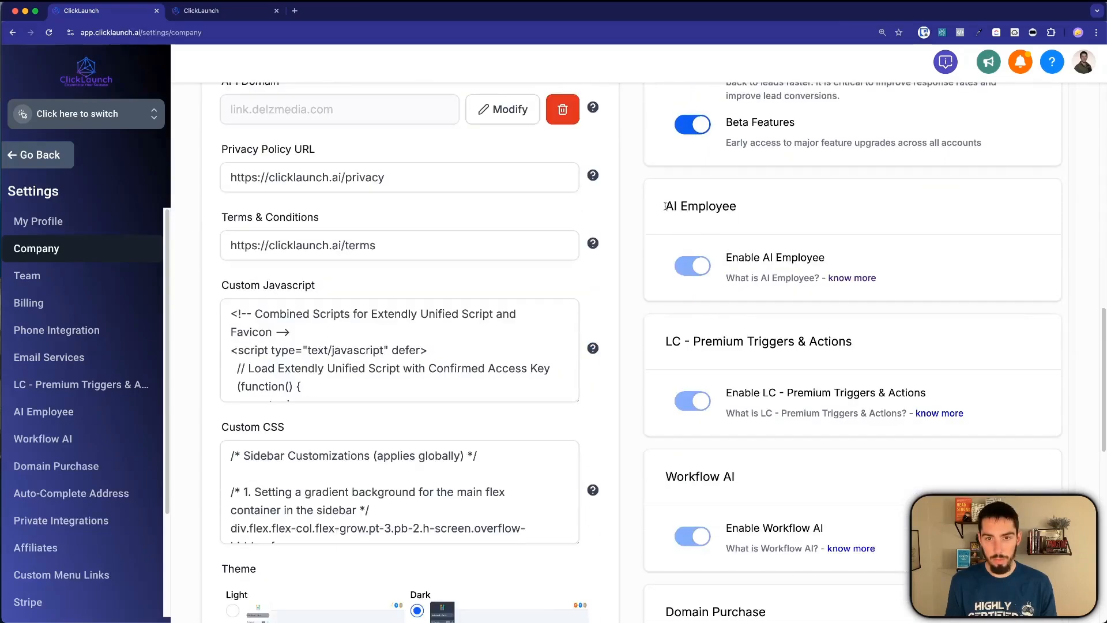
pyautogui.moveTo(664, 206); pyautogui.dragTo(752, 211)
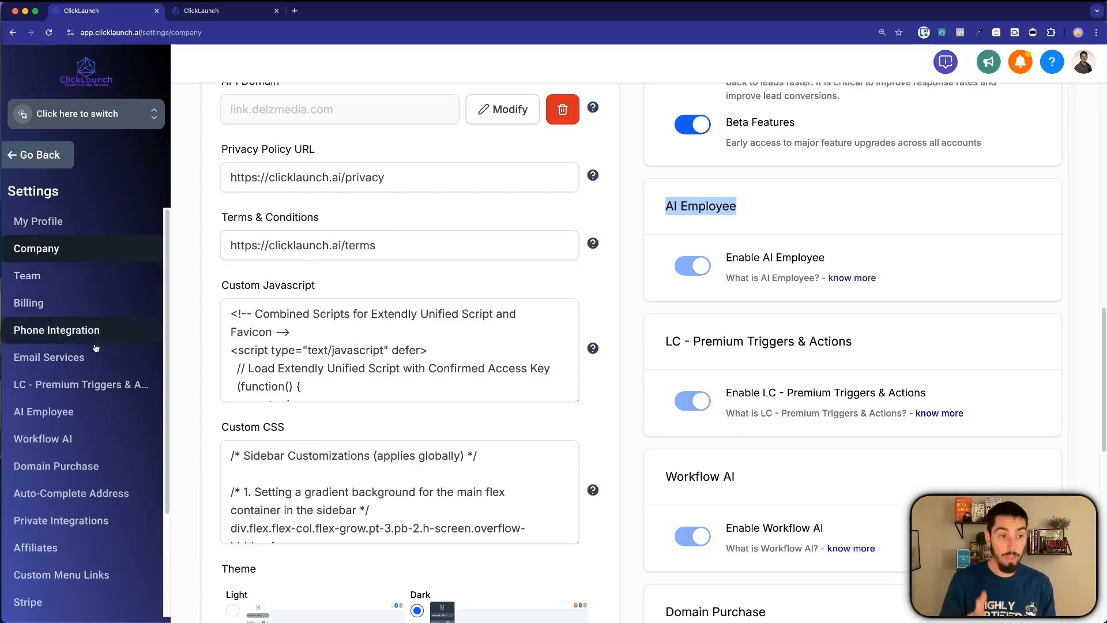
# - Find CRM DemoAccount in the agency's AI Employee settings by searching "crm" and enable the feature for it
pyautogui.click(75, 411)
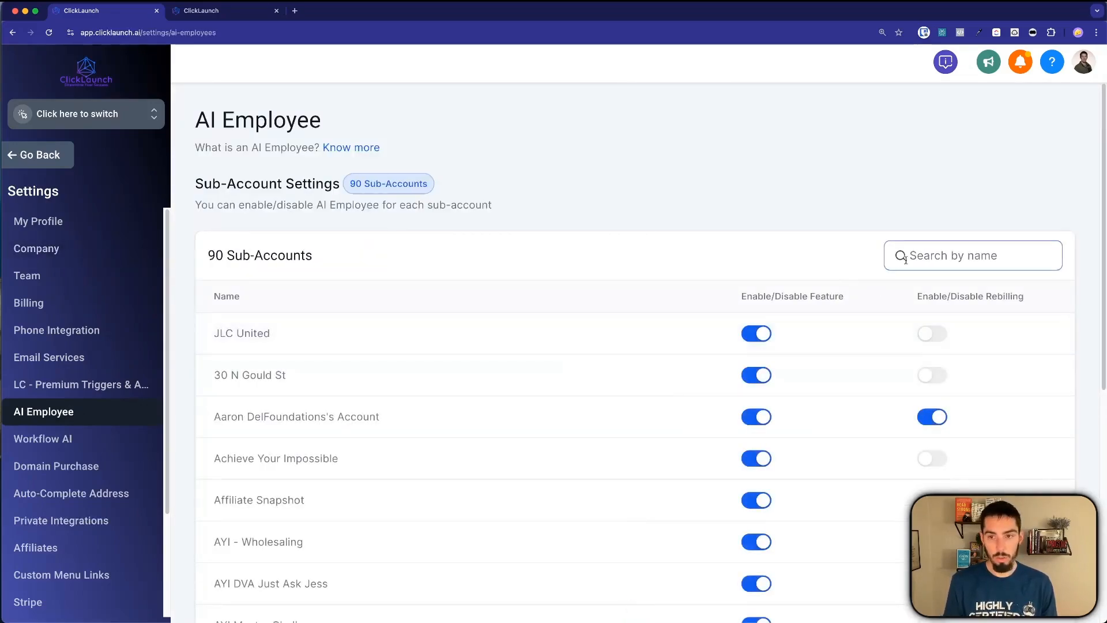
pyautogui.moveTo(755, 305)
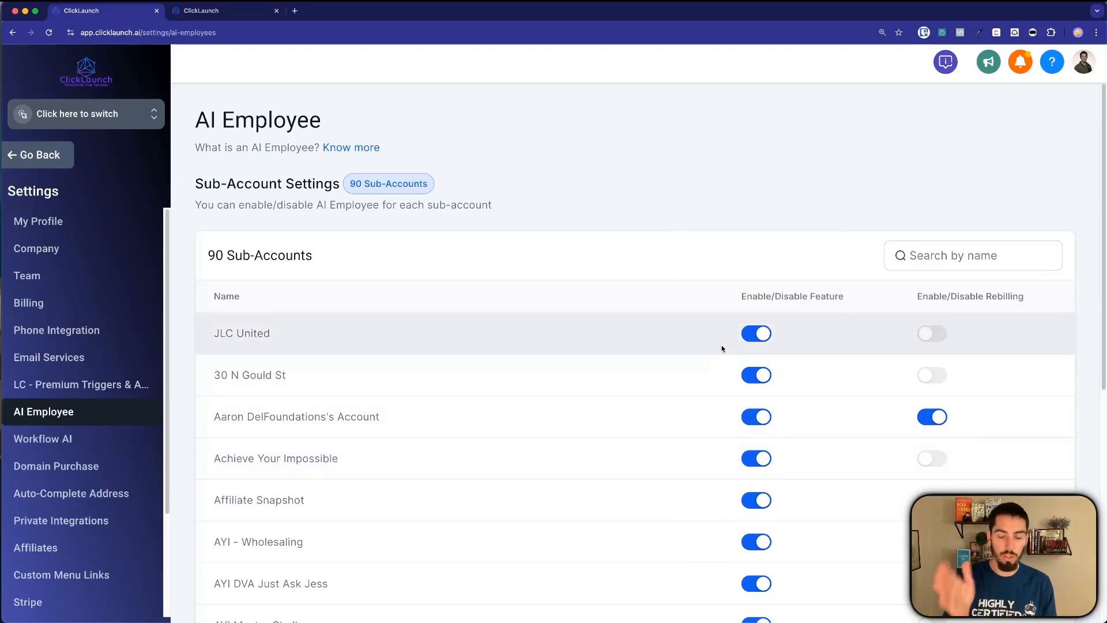
pyautogui.click(917, 261)
pyautogui.write('crm')
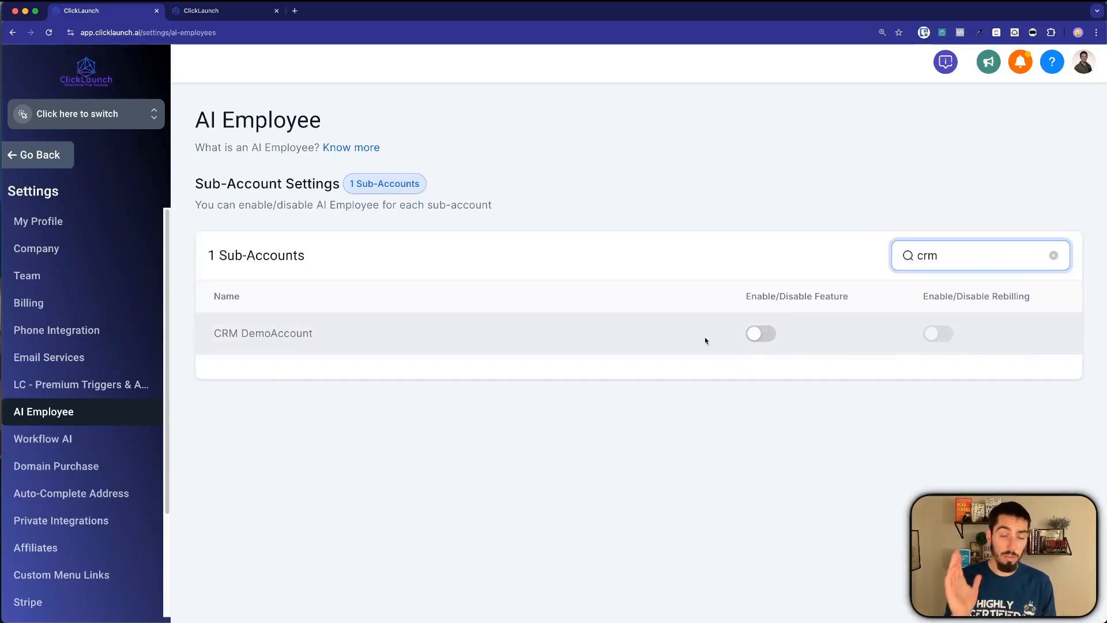
pyautogui.click(761, 335)
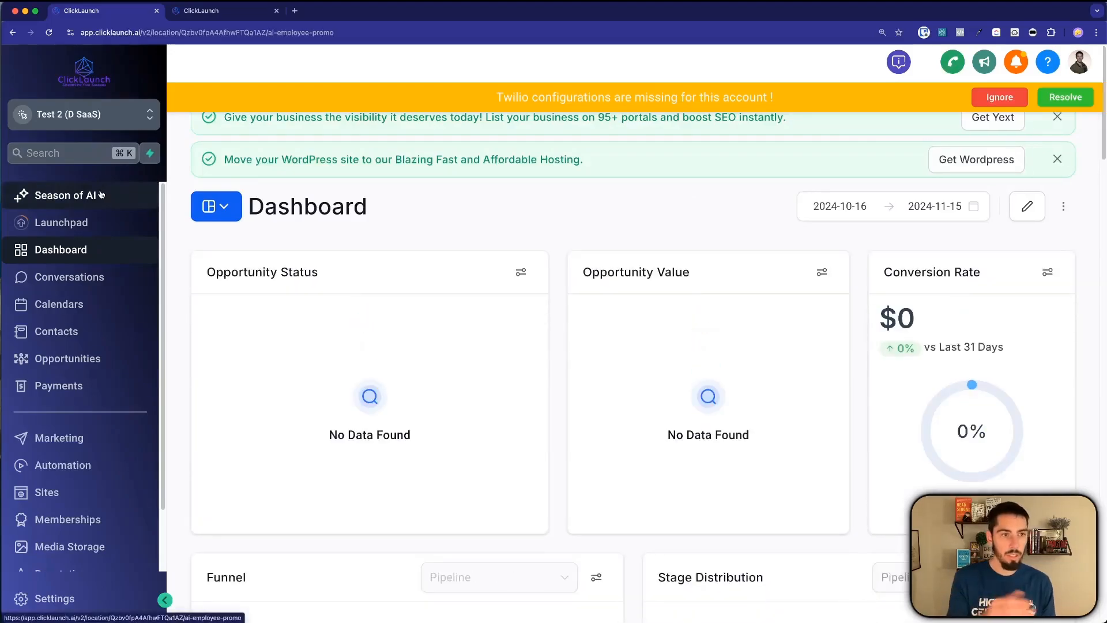
# - Opt in for AI Employee from the Season of AI page, review the location charging choices and continue to the reselling plan
pyautogui.click(101, 194)
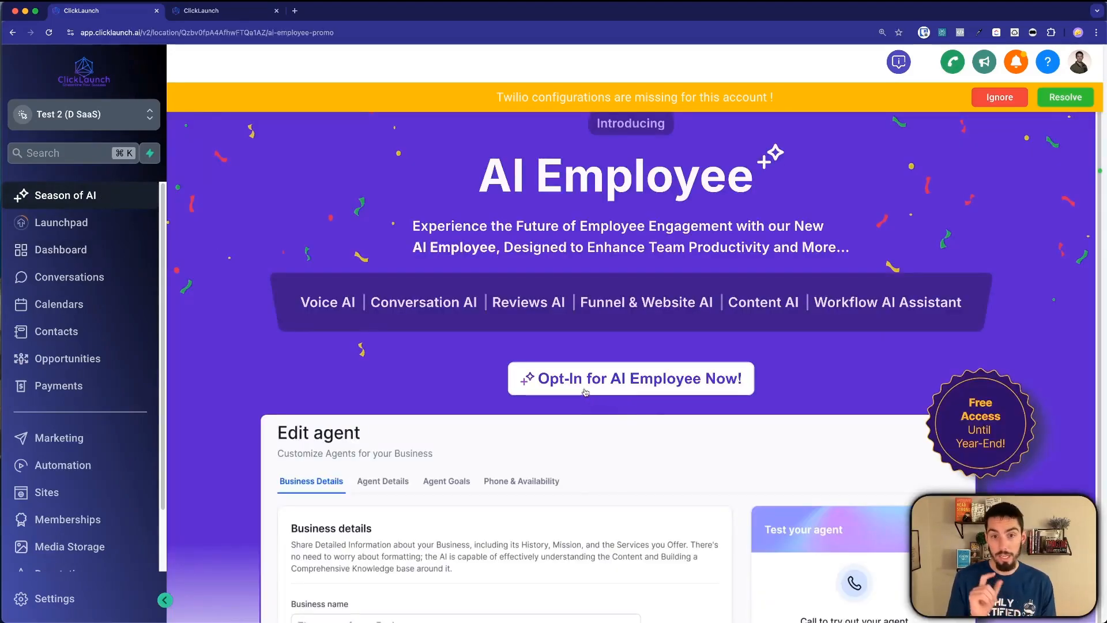
pyautogui.click(594, 386)
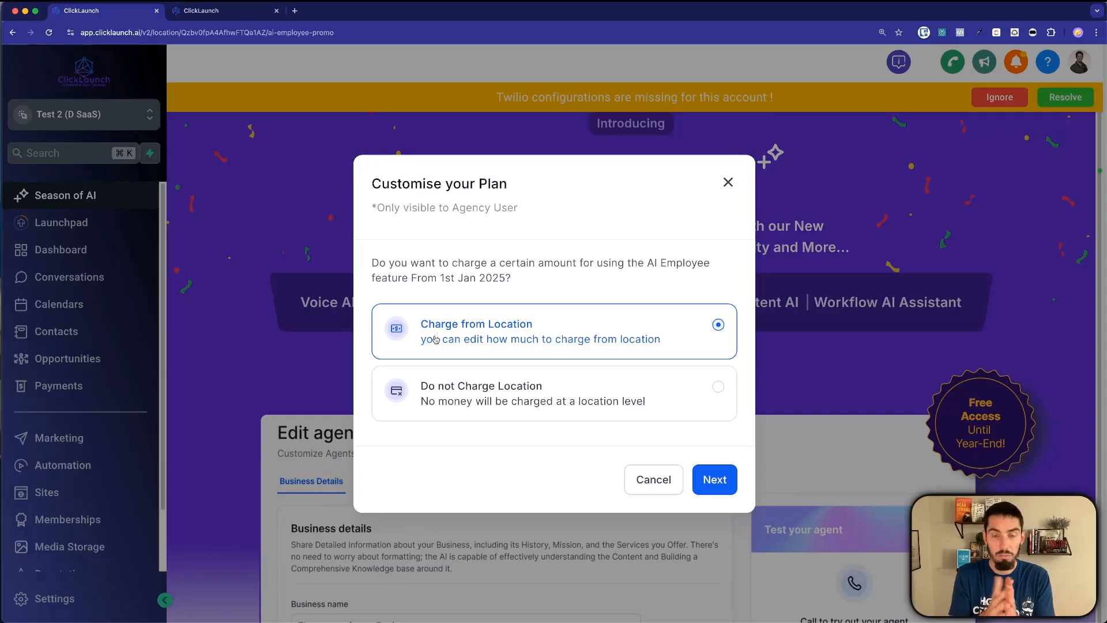
pyautogui.click(474, 397)
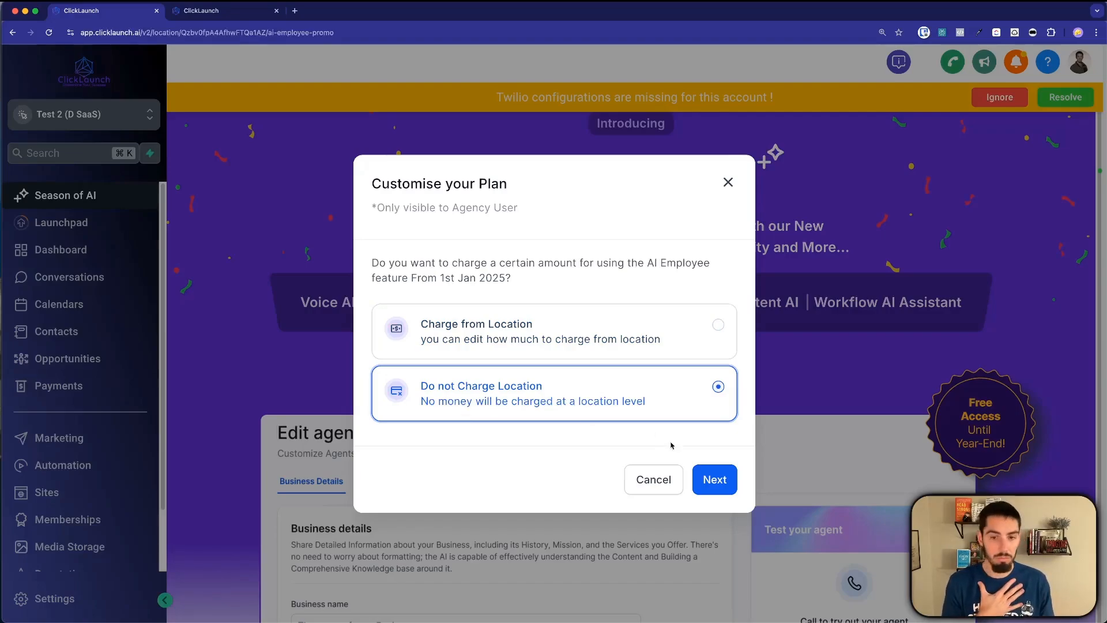
pyautogui.click(714, 490)
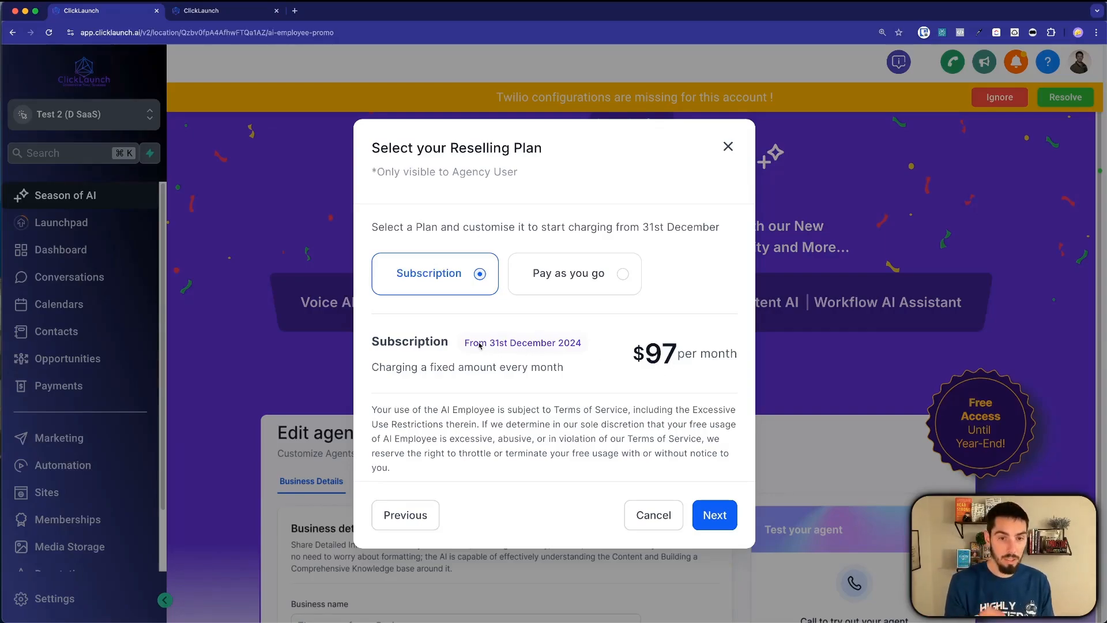
# - Select the Pay as you go reselling plan, complete the opt-in and start using AI Employee
pyautogui.moveTo(479, 344); pyautogui.dragTo(565, 353)
pyautogui.click(593, 358)
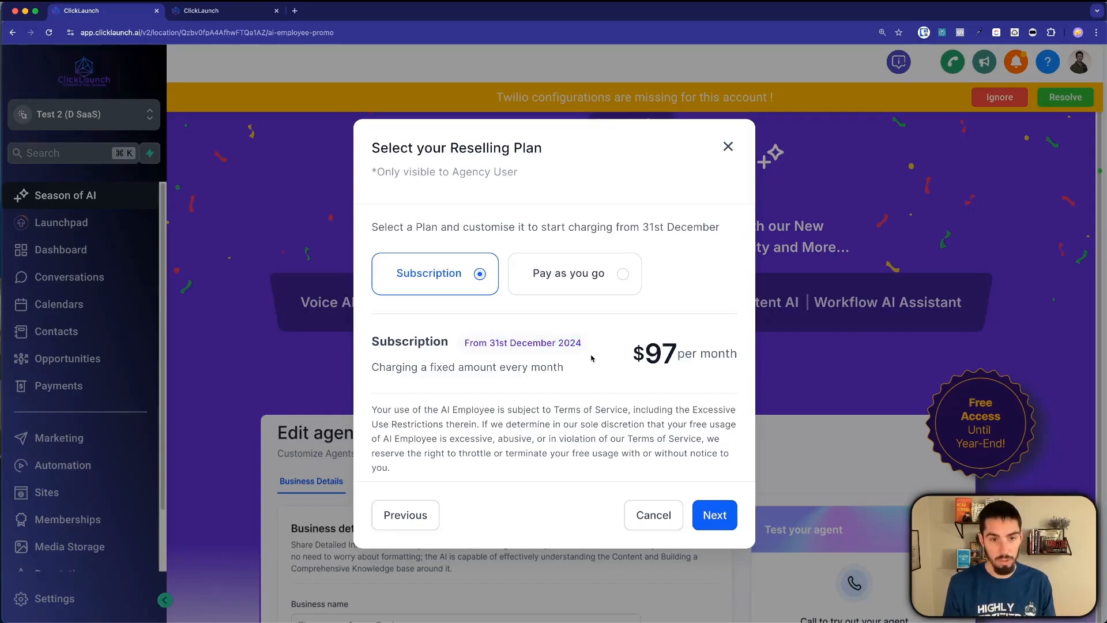
pyautogui.click(556, 286)
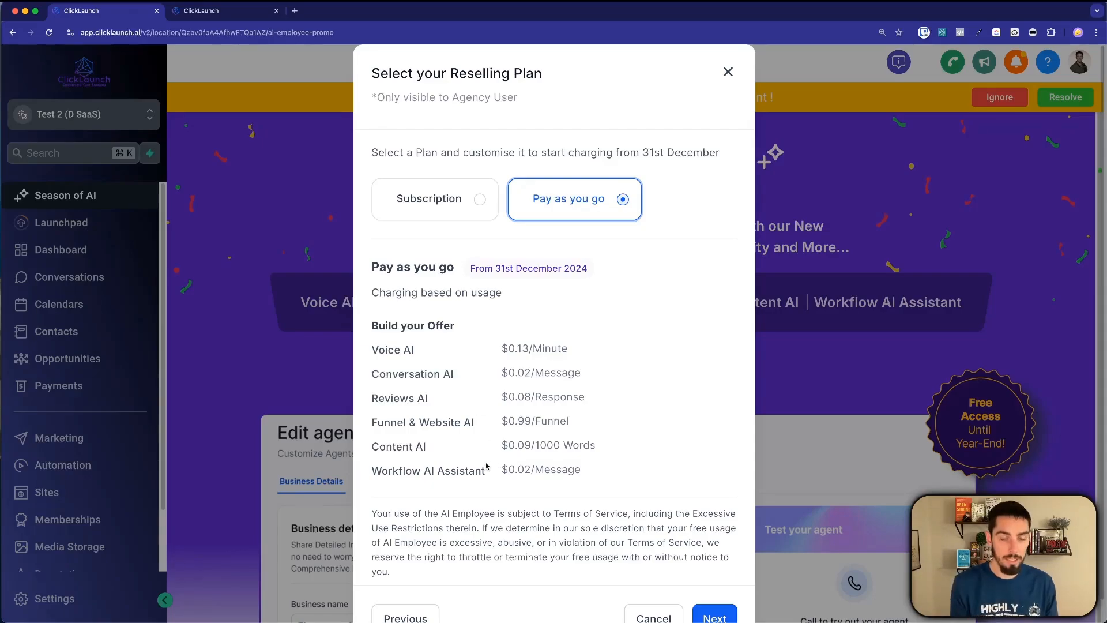
pyautogui.click(714, 617)
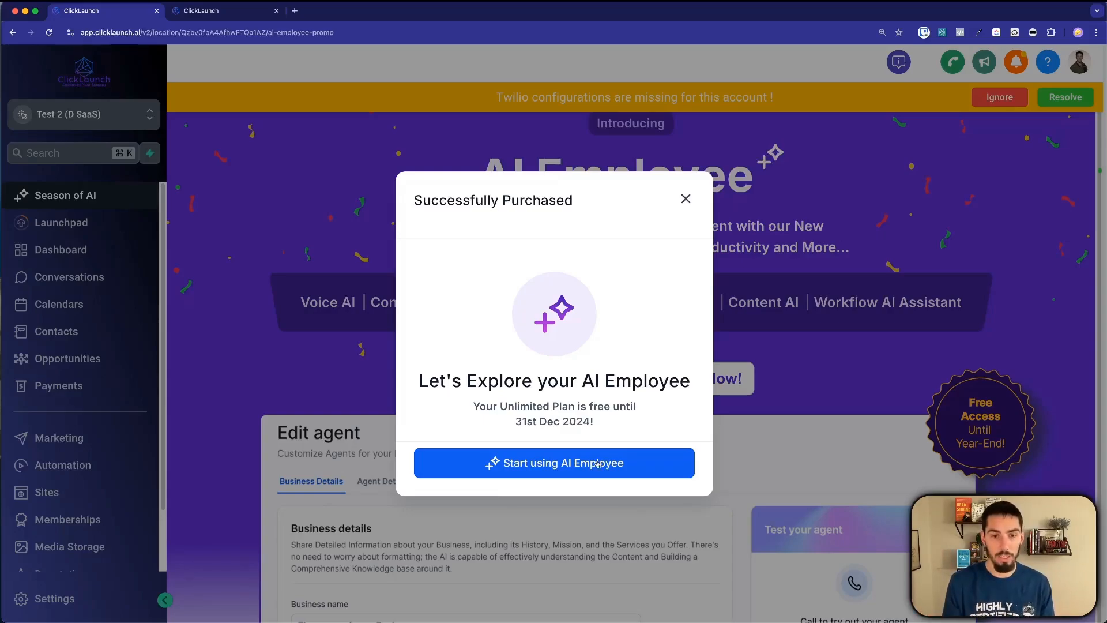
pyautogui.click(527, 463)
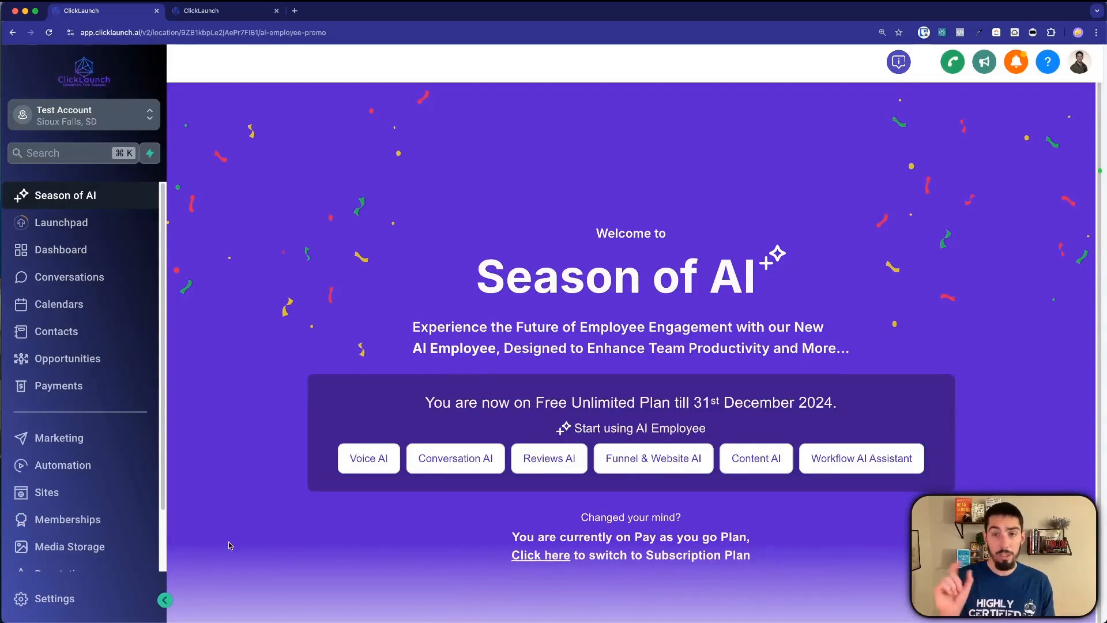
# - Open the Voice AI Agents page in the Test Account settings
pyautogui.click(48, 599)
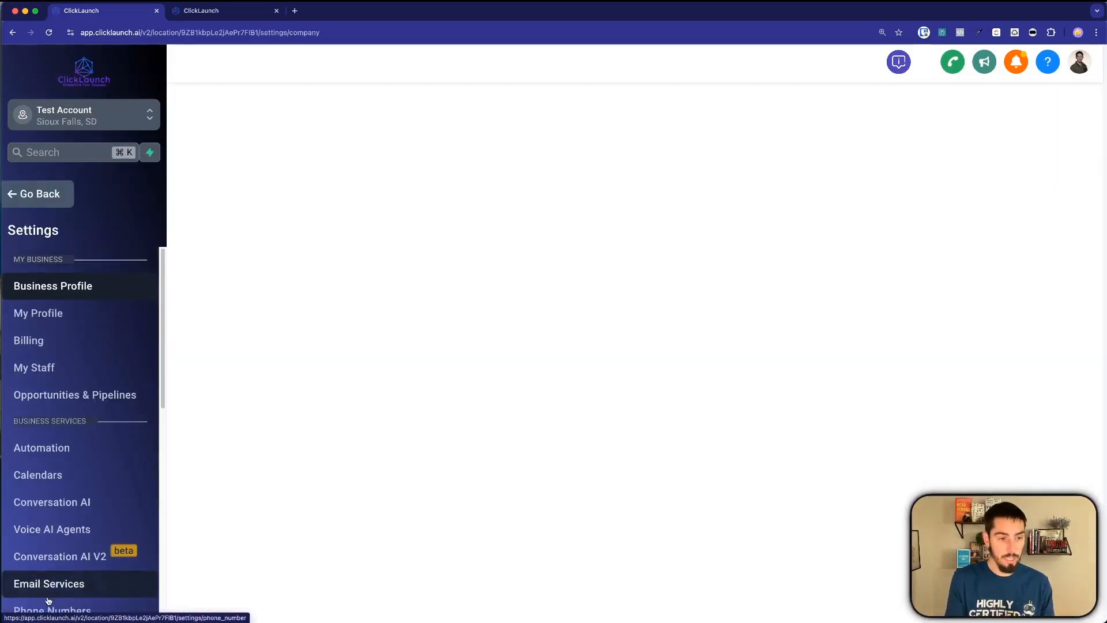
pyautogui.scroll(-3, 76, 452)
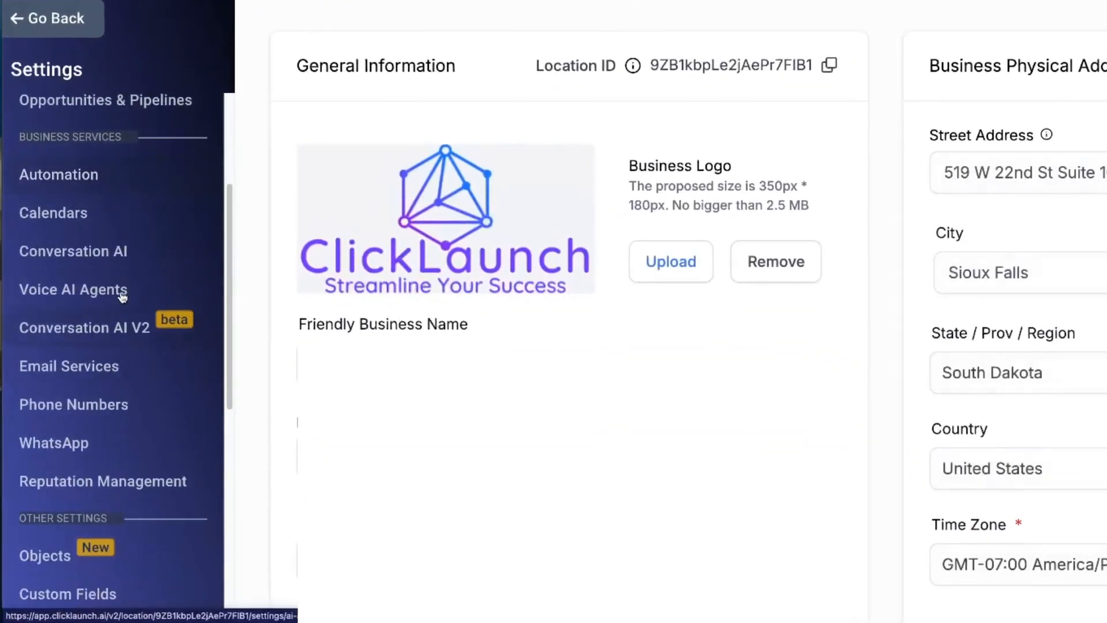
pyautogui.click(67, 291)
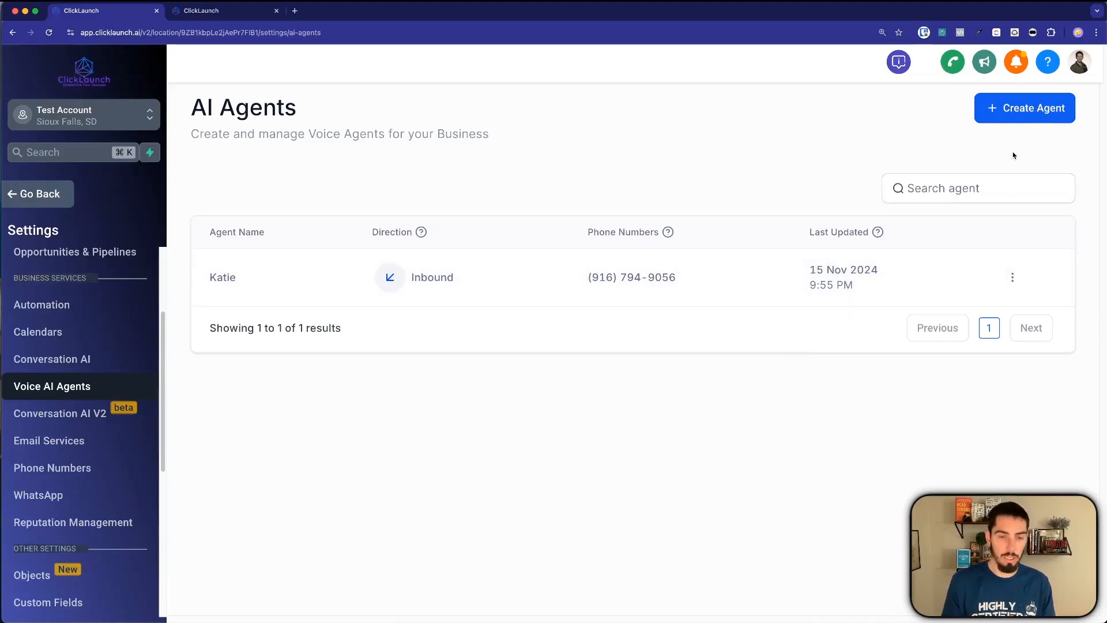
# - Start creating a new voice AI agent and set its agent name to John
pyautogui.click(1015, 110)
pyautogui.scroll(-3, 525, 324)
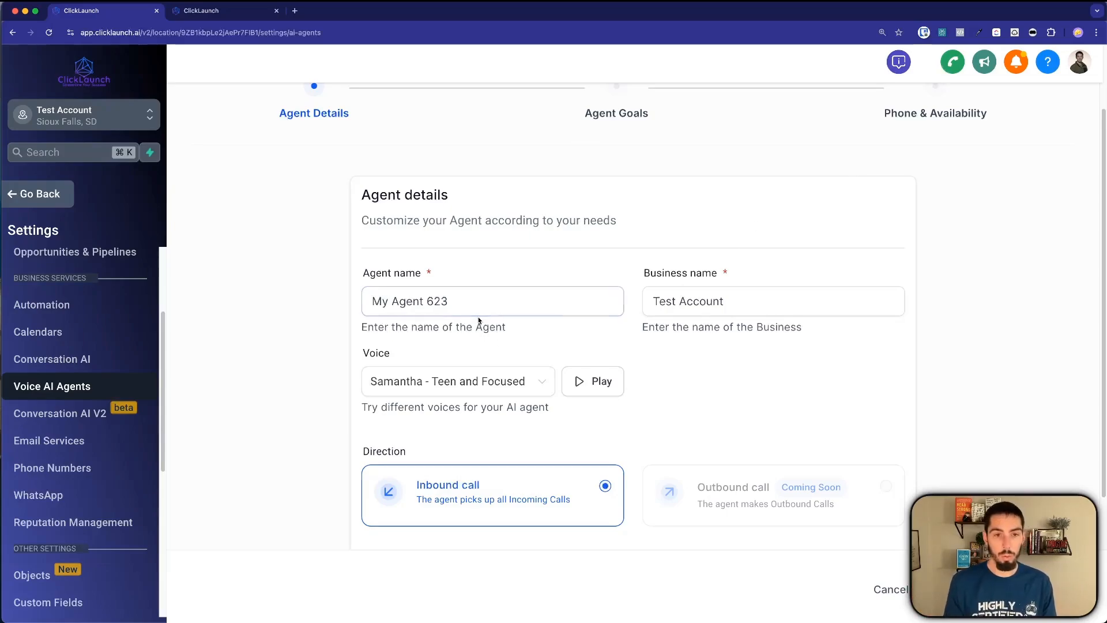
pyautogui.scroll(-1, 478, 320)
pyautogui.scroll(-2, 444, 272)
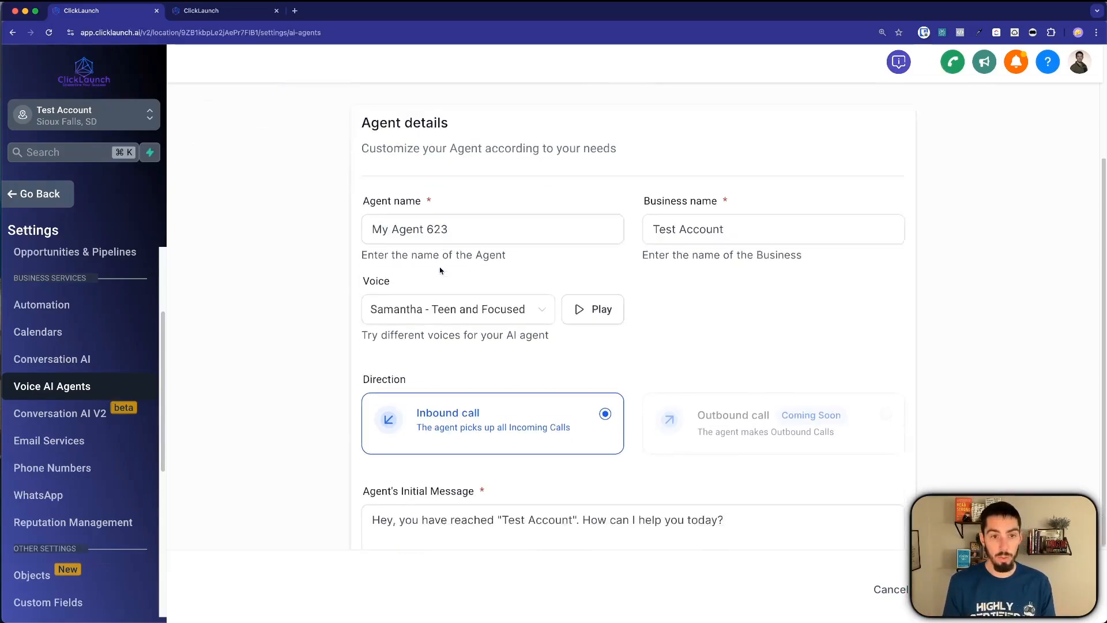
pyautogui.tripleClick(421, 227)
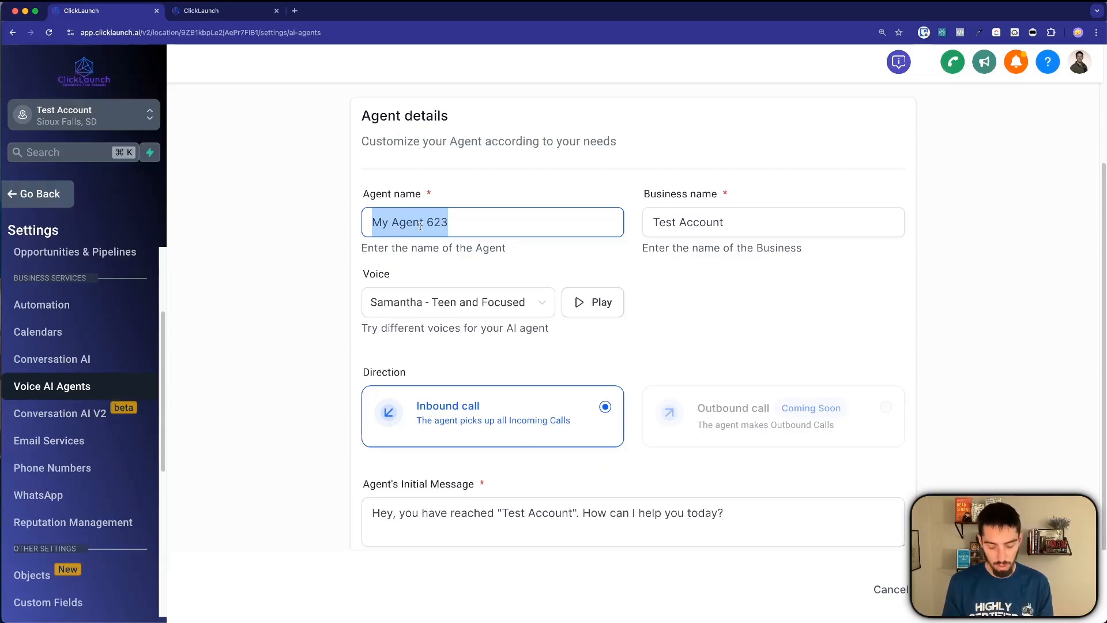
pyautogui.write('John')
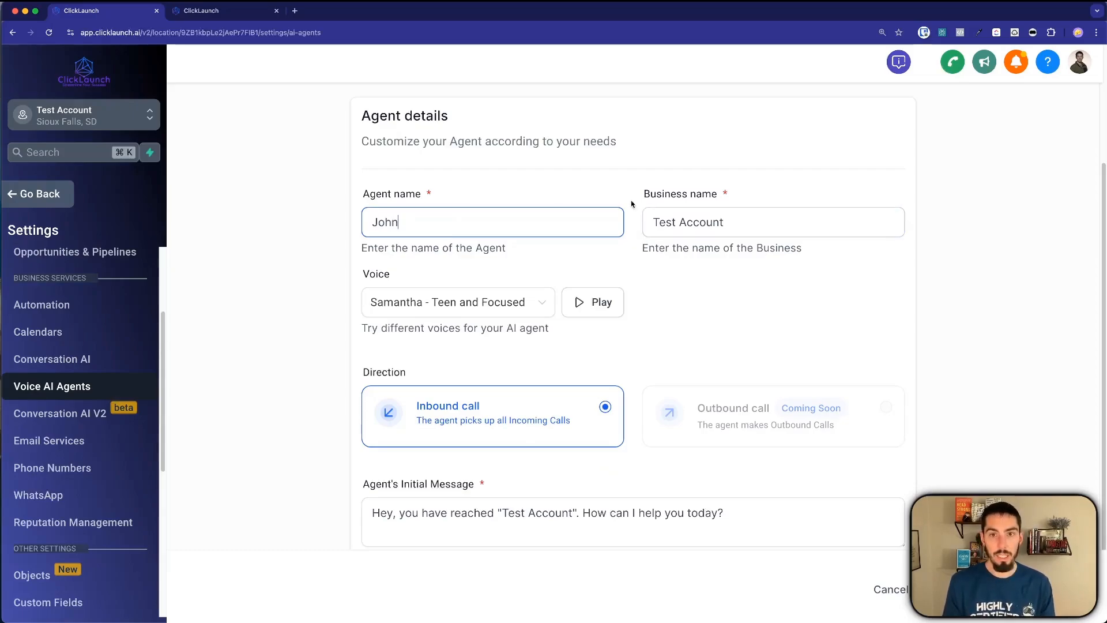
# - Set the agent's business name to HVAC Pro
pyautogui.click(674, 222)
pyautogui.tripleClick(674, 222)
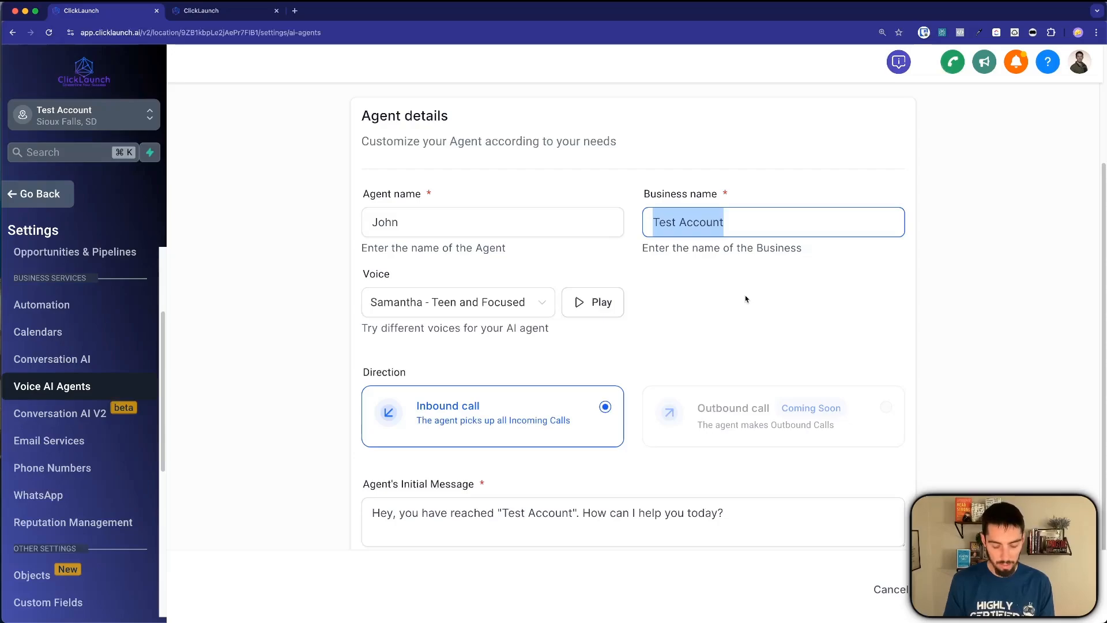
pyautogui.write('HVA')
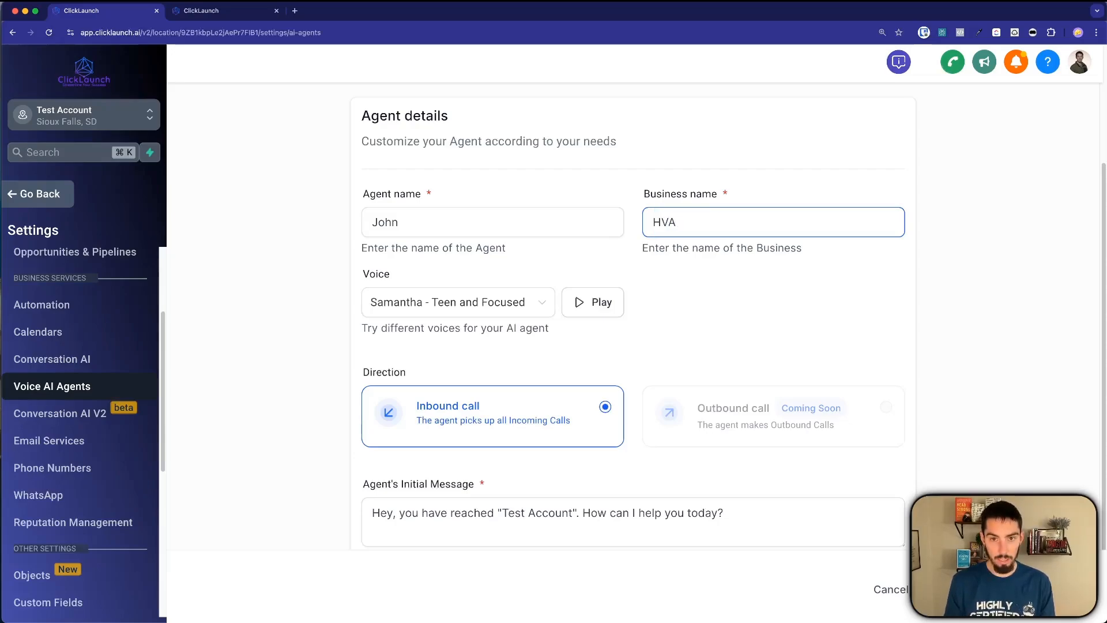
pyautogui.write('C Pro')
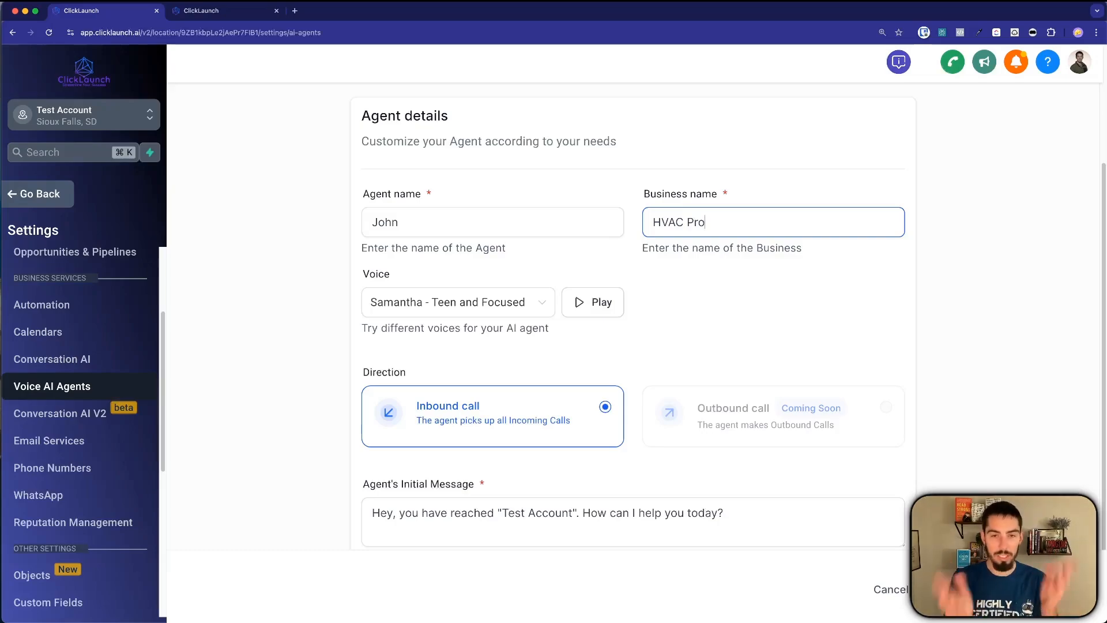
# - Check the available agent voices and play the sample of Samantha - Teen and Focused
pyautogui.click(415, 317)
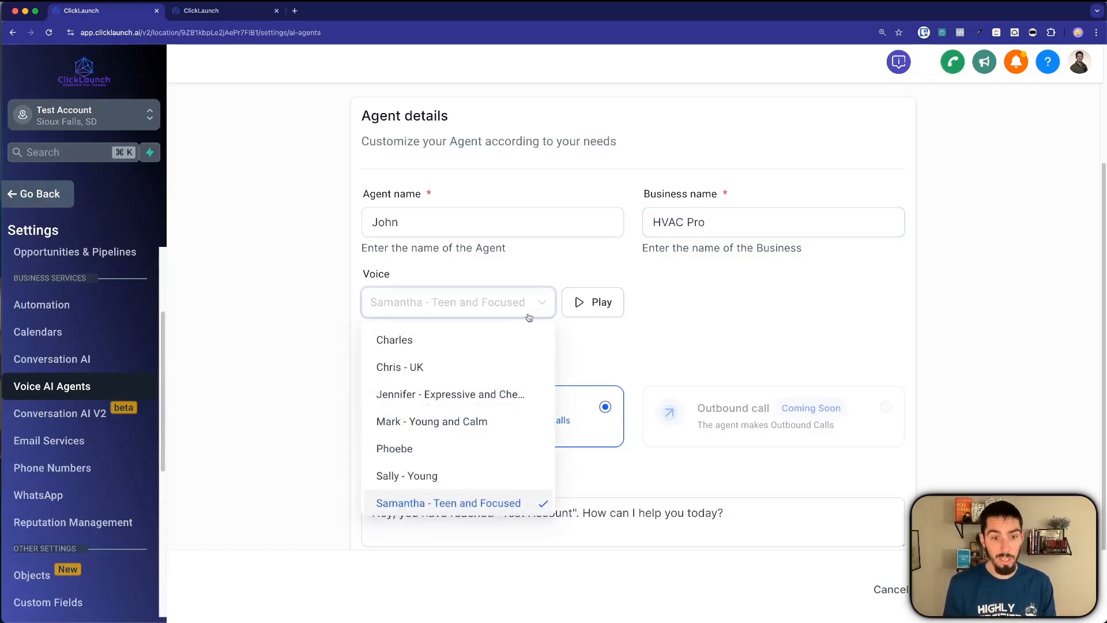
pyautogui.click(639, 372)
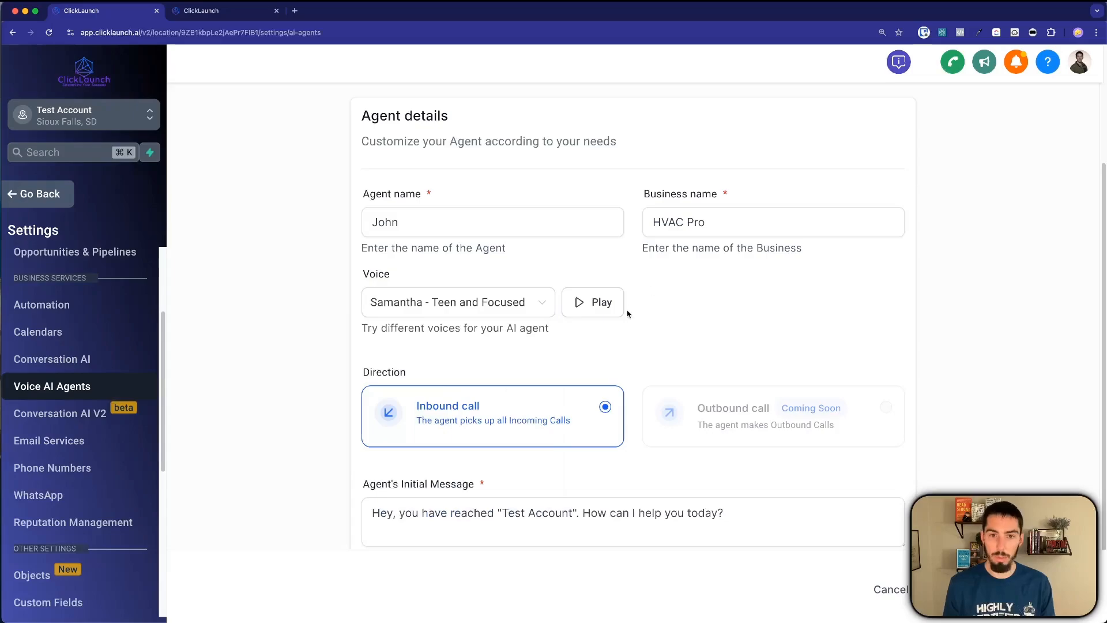
pyautogui.click(589, 306)
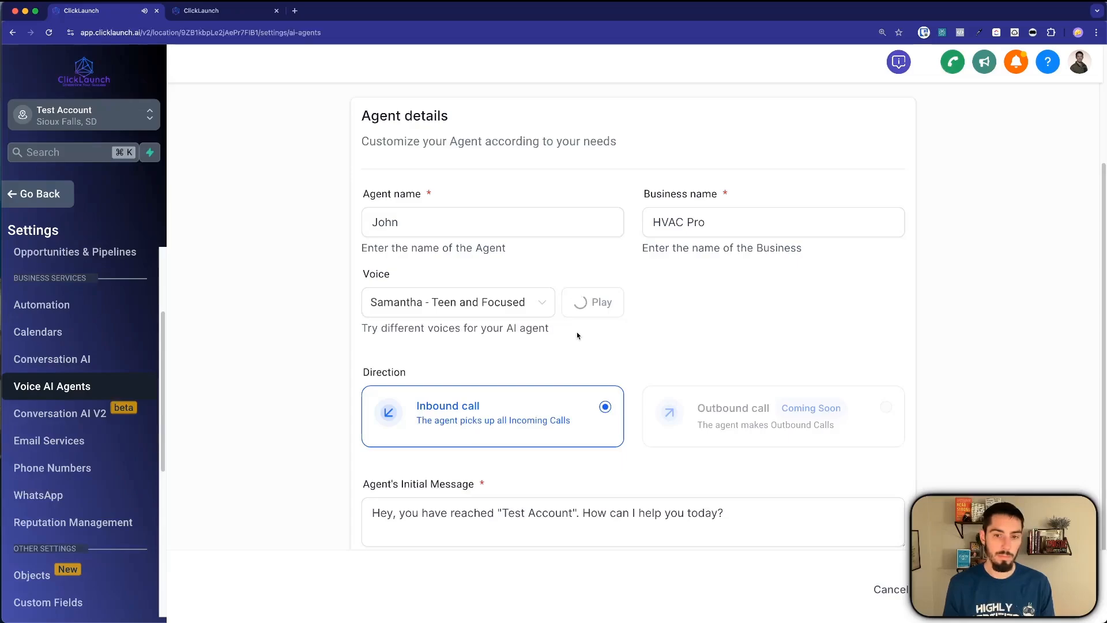
# - Choose Tony as the agent voice and play its sample
pyautogui.click(469, 301)
pyautogui.scroll(-1, 448, 458)
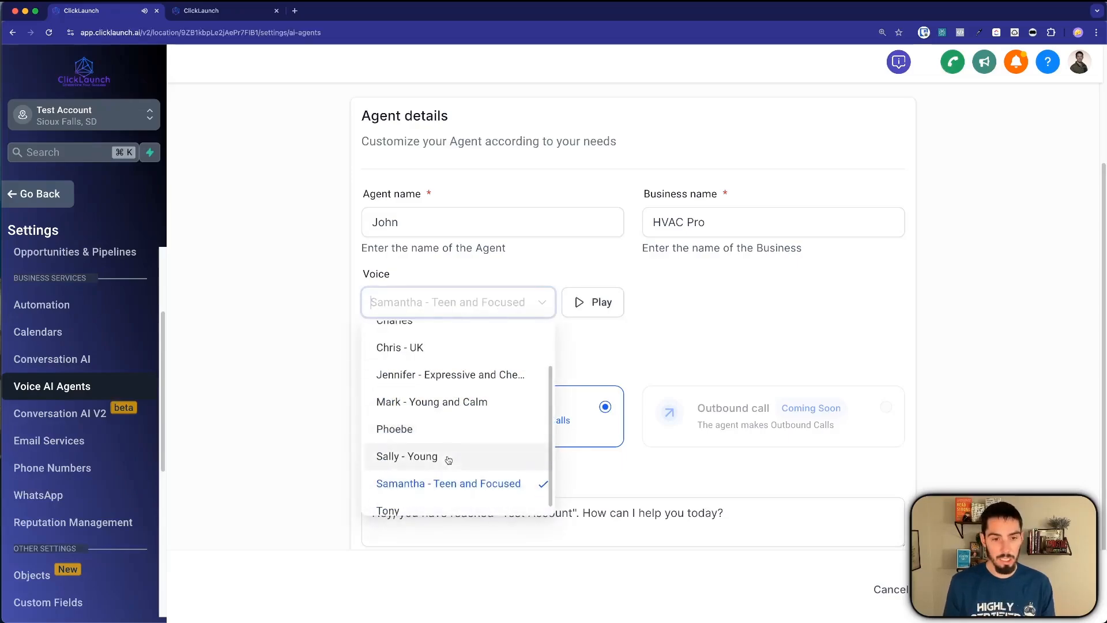
pyautogui.scroll(-1, 431, 456)
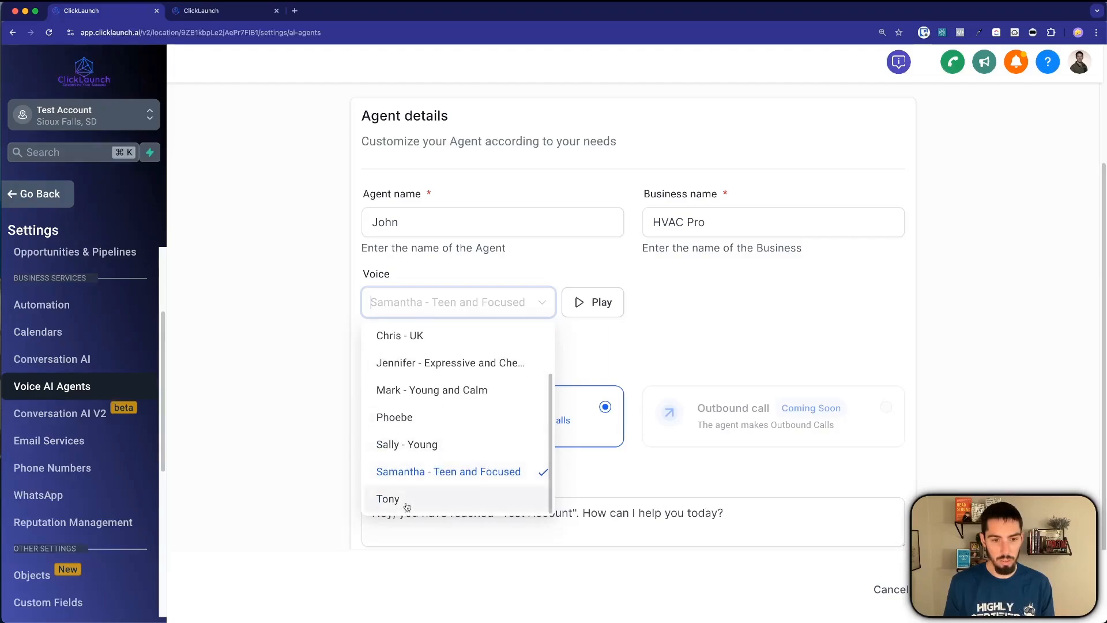
pyautogui.click(406, 505)
pyautogui.click(586, 308)
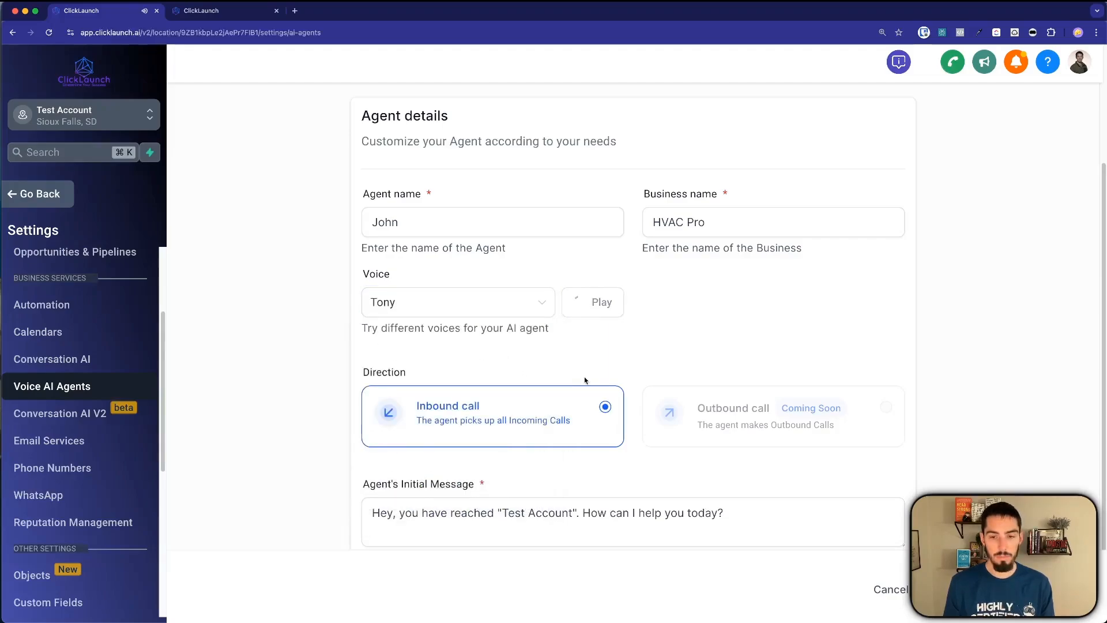
# - Play the voice samples of Mark - Young and Calm and Jennifer - Expressive and Cheerful
pyautogui.click(495, 302)
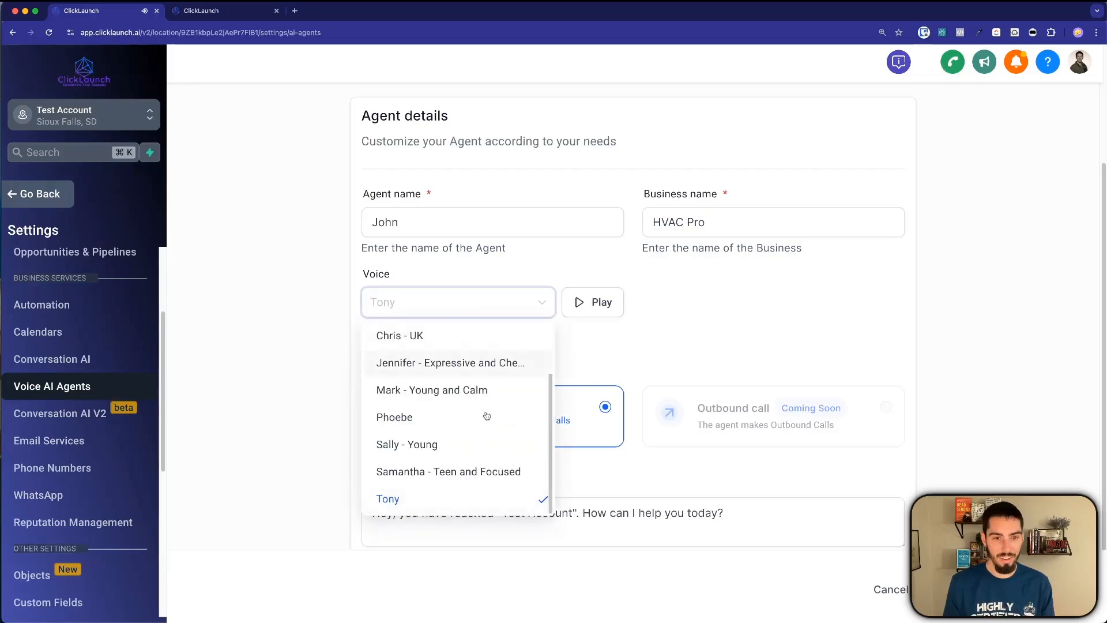
pyautogui.click(430, 394)
pyautogui.click(588, 309)
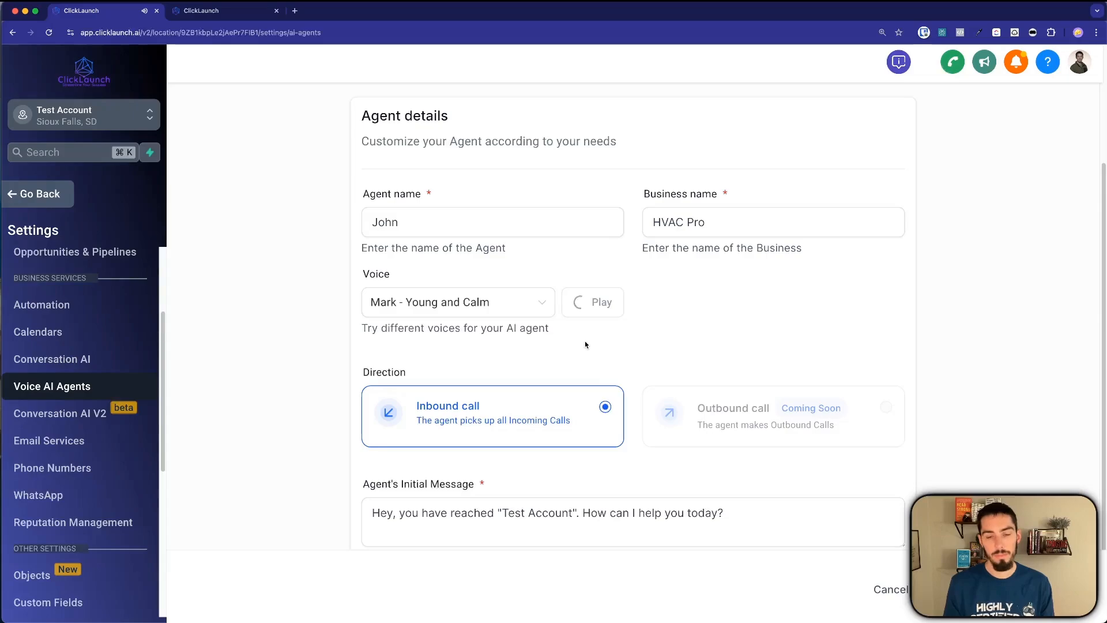
pyautogui.click(490, 304)
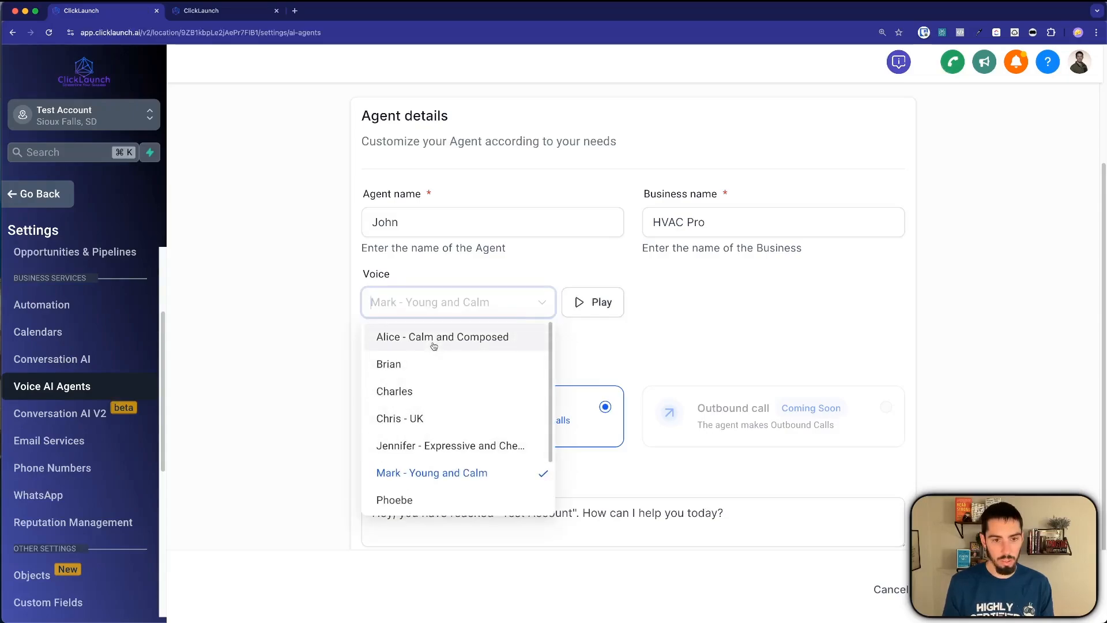
pyautogui.click(449, 445)
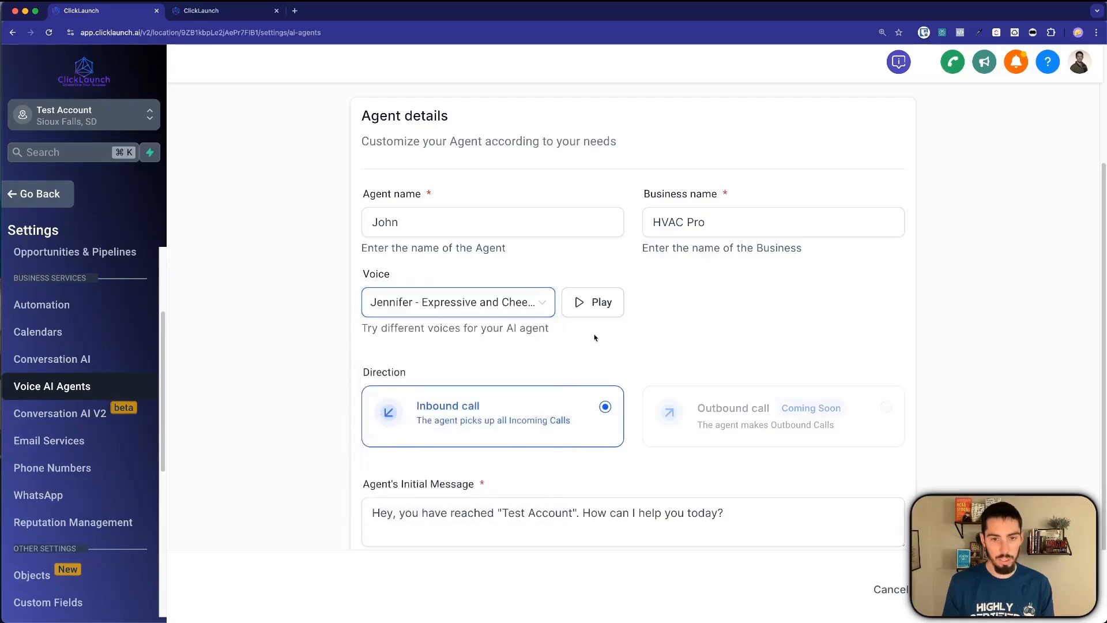
pyautogui.click(594, 310)
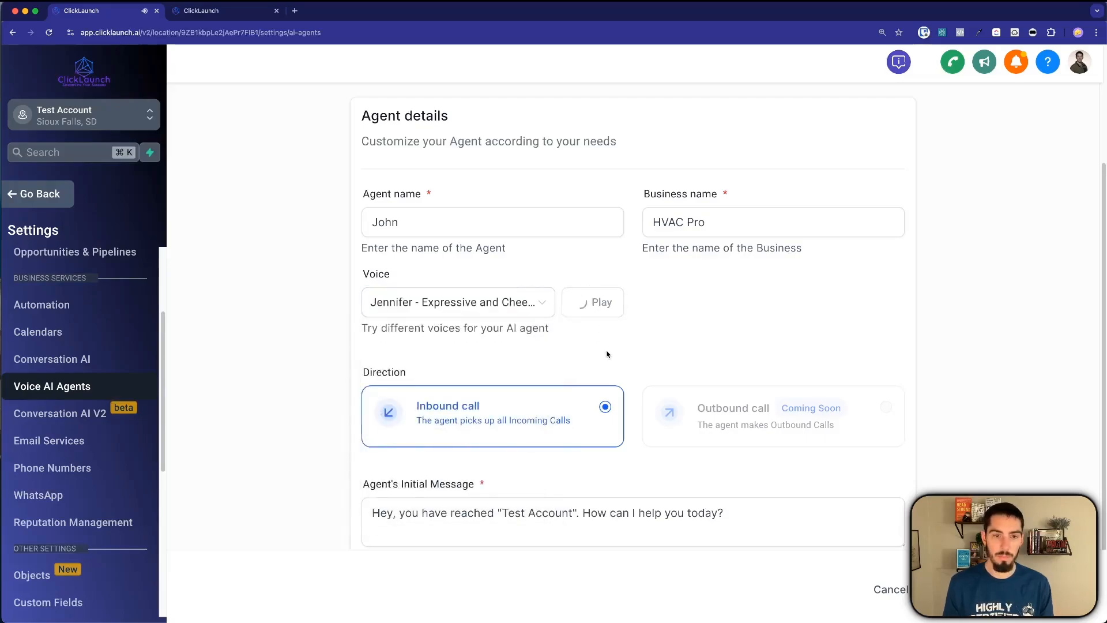
# - Set the agent's voice to Mark - Young and Calm and play its sample
pyautogui.click(497, 308)
pyautogui.scroll(-2, 425, 459)
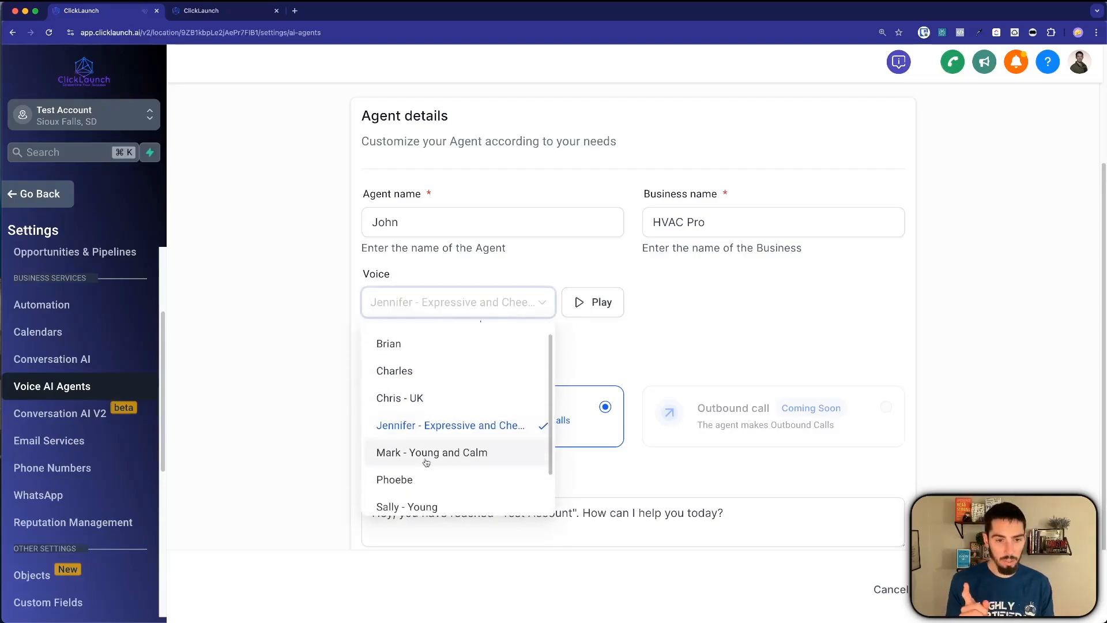
pyautogui.scroll(-1, 426, 461)
pyautogui.scroll(2, 426, 459)
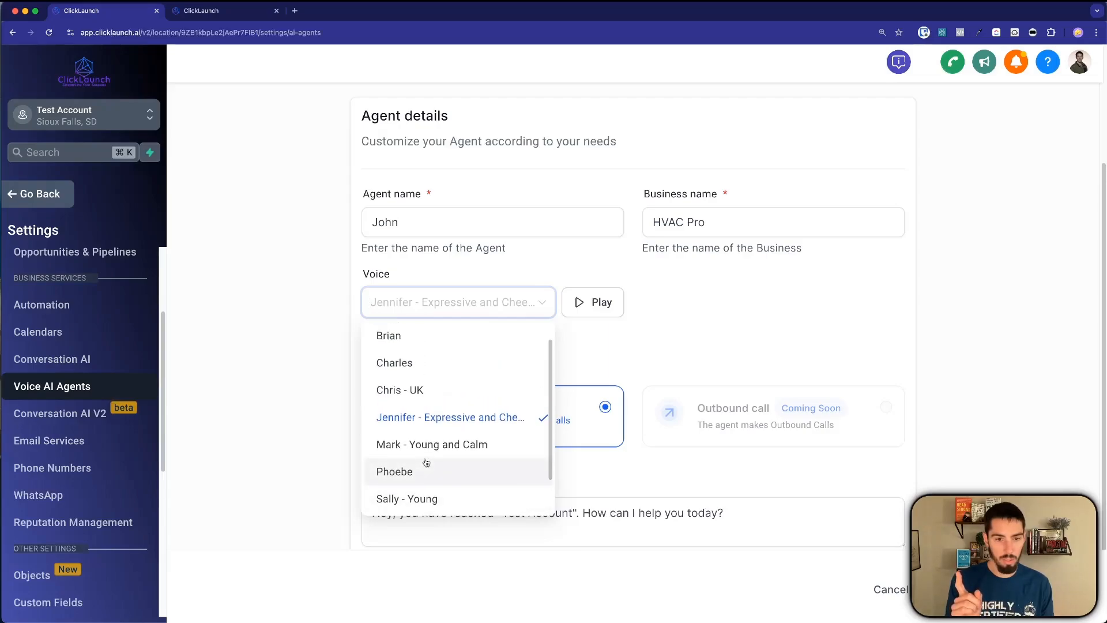
pyautogui.click(427, 449)
pyautogui.click(595, 303)
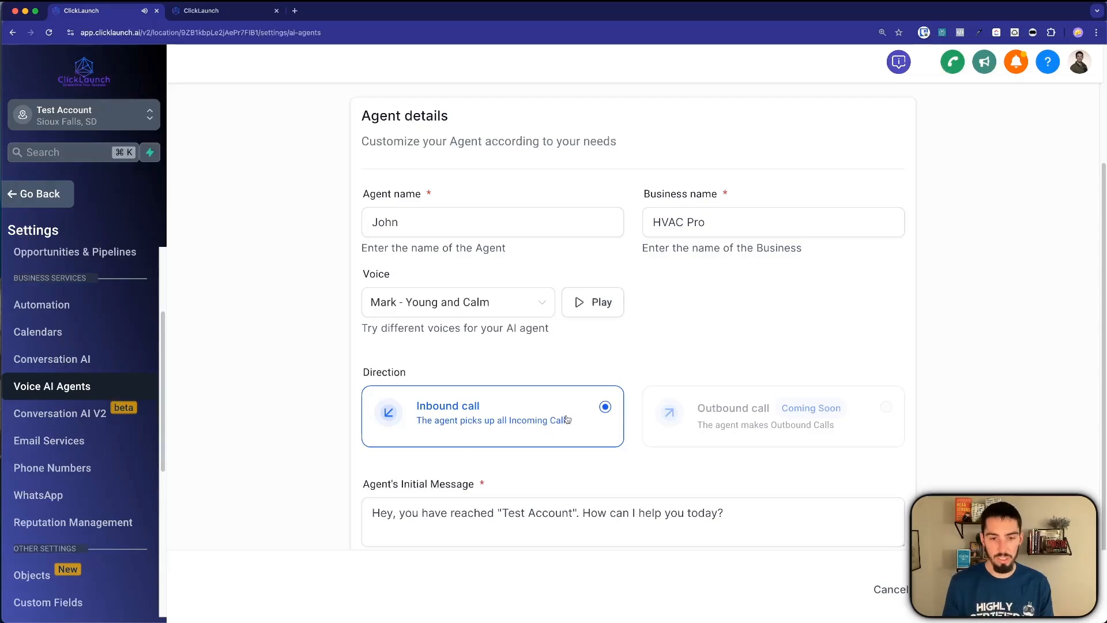
# - Replace Test Account in the agent's initial message with the business name HVAC Pro
pyautogui.scroll(-3, 403, 456)
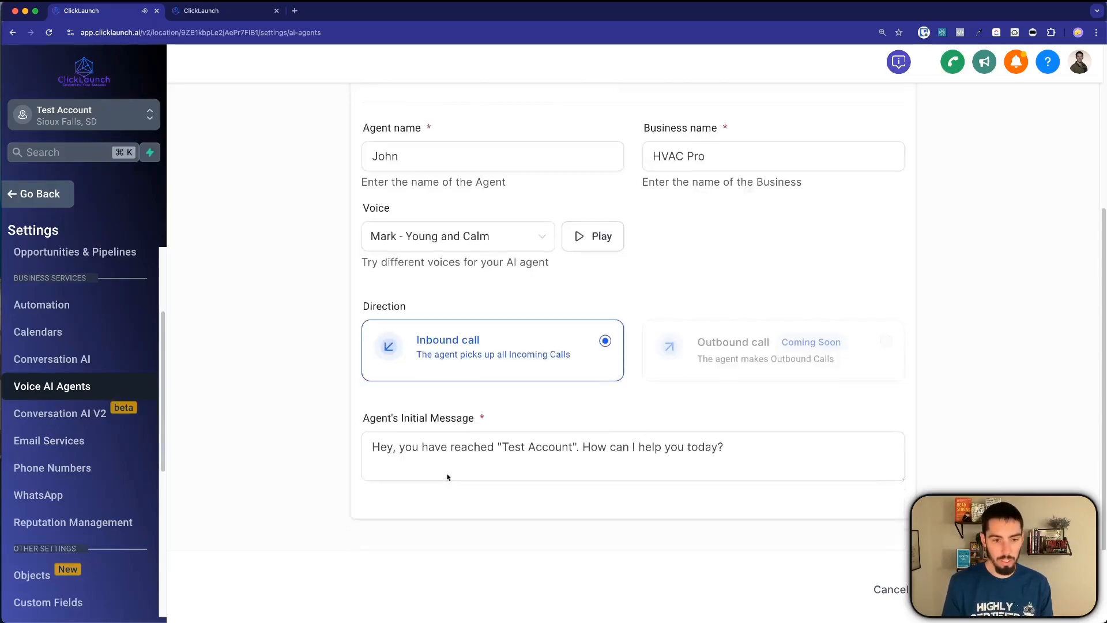
pyautogui.click(380, 434)
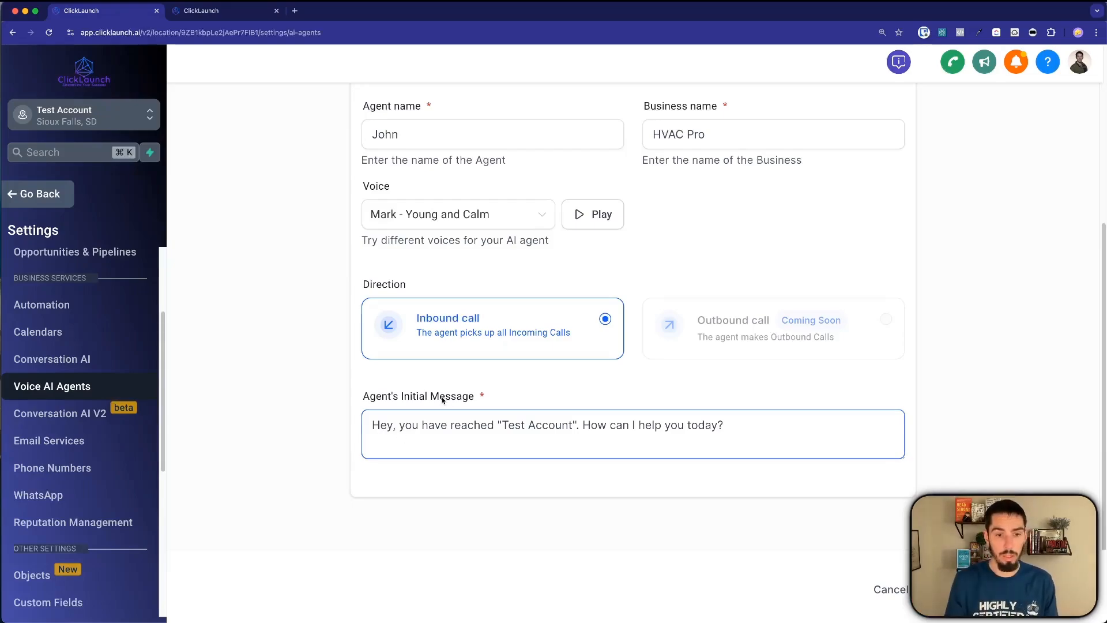
pyautogui.click(645, 135)
pyautogui.moveTo(652, 135); pyautogui.dragTo(706, 134)
pyautogui.press('super+c')
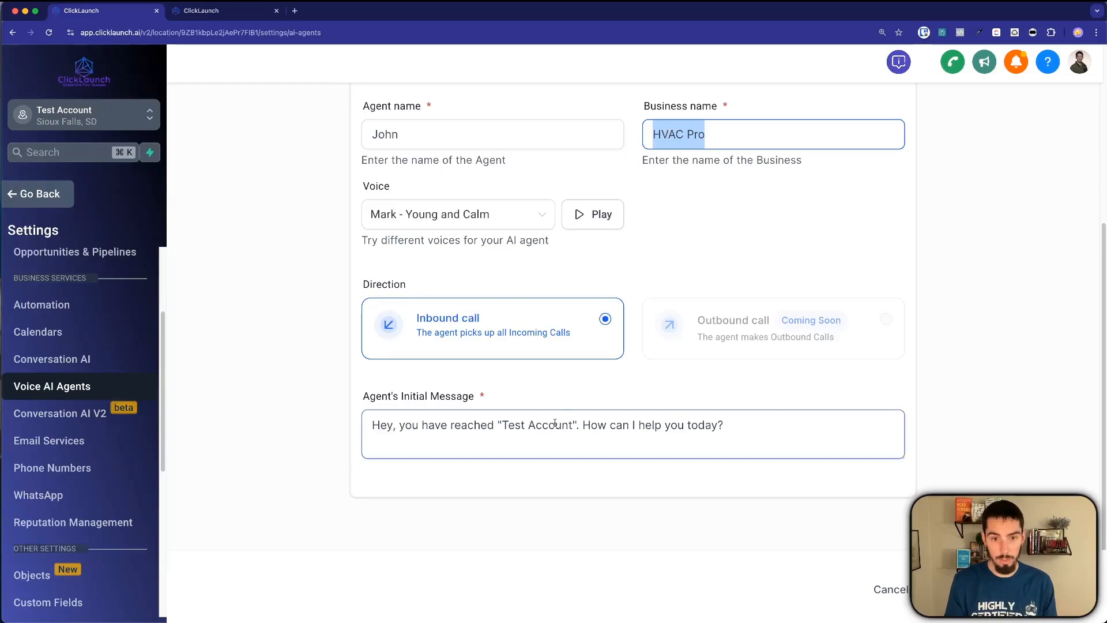
pyautogui.moveTo(500, 425); pyautogui.dragTo(568, 425)
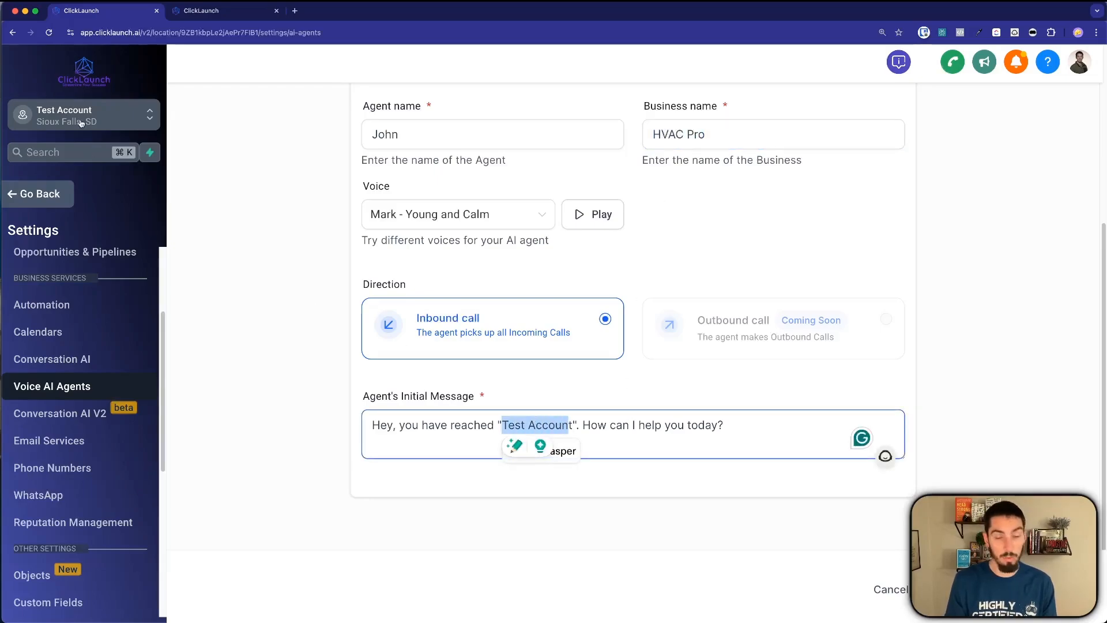
pyautogui.press('super+v')
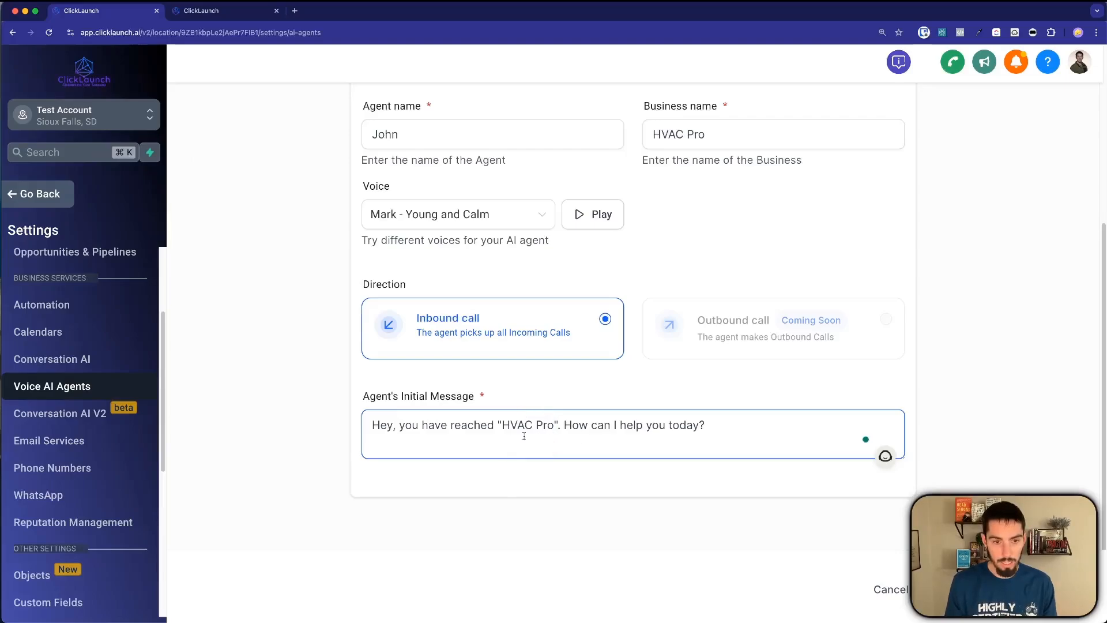
# - Open the initial message with "Hey there", change the business name to HVAC Pros in both fields, and continue to the agent goals
pyautogui.click(395, 428)
pyautogui.write('there')
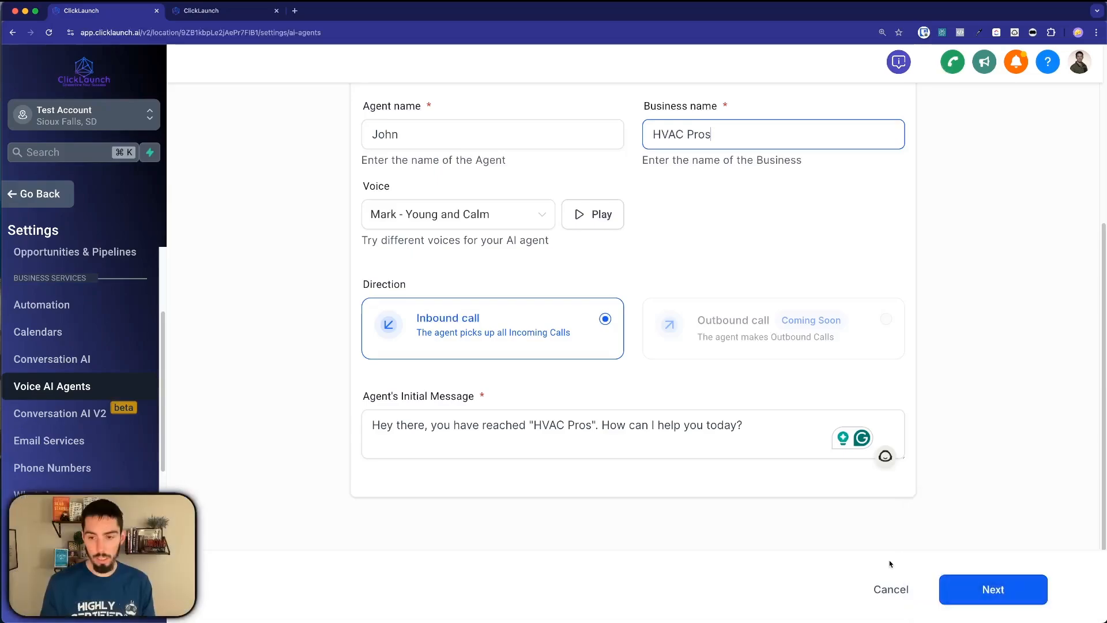
pyautogui.click(1006, 585)
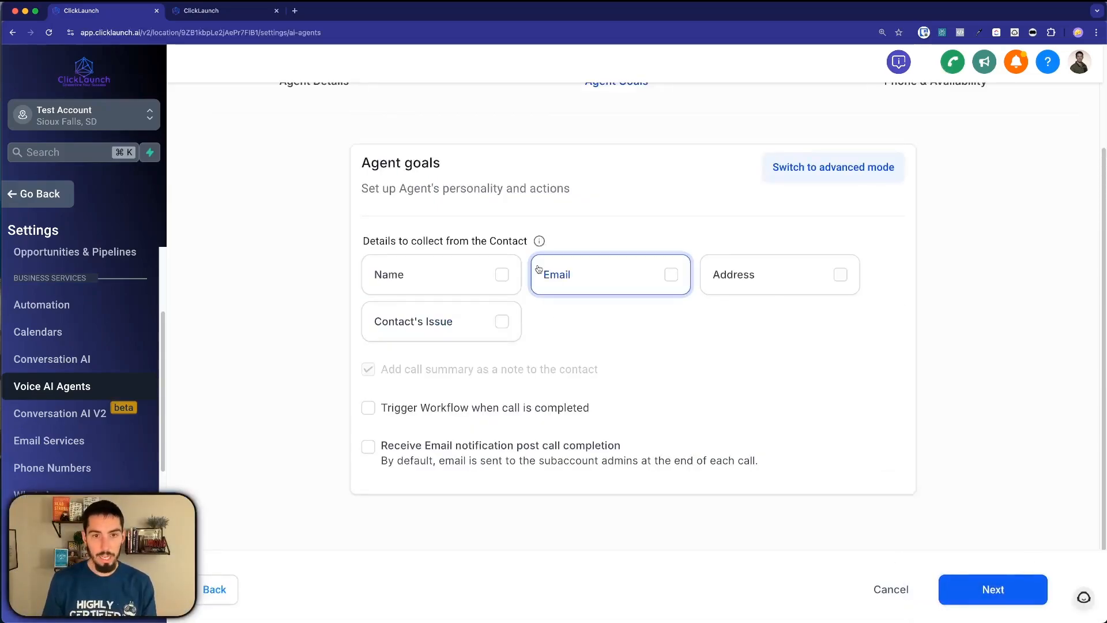
# - Have the agent collect the contact's Name, Email and Contact's Issue
pyautogui.scroll(2, 631, 372)
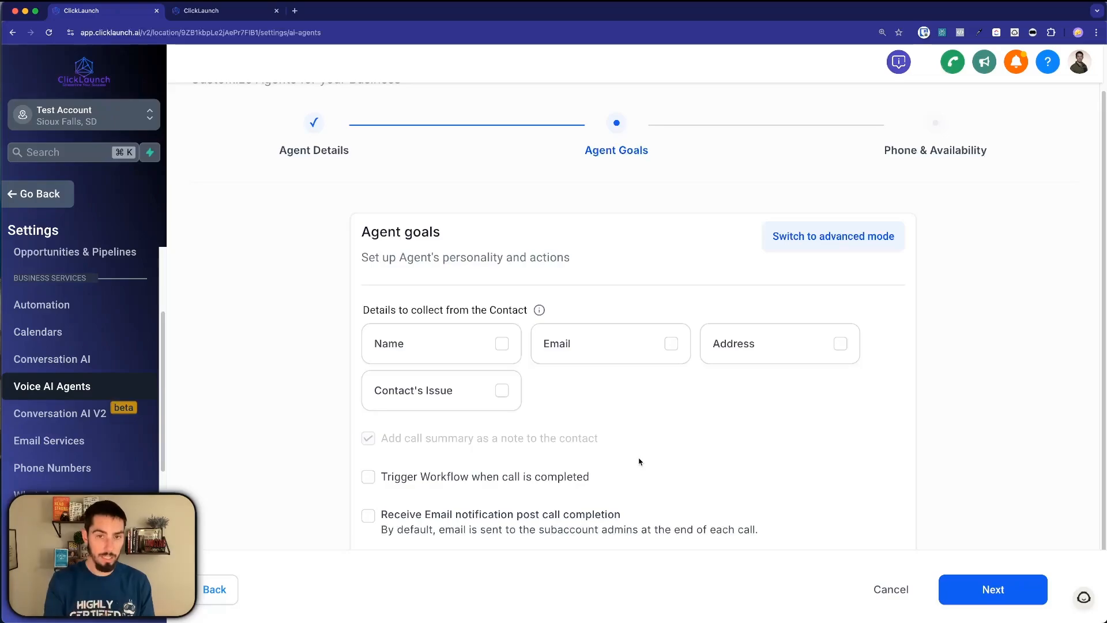
pyautogui.scroll(-1, 630, 438)
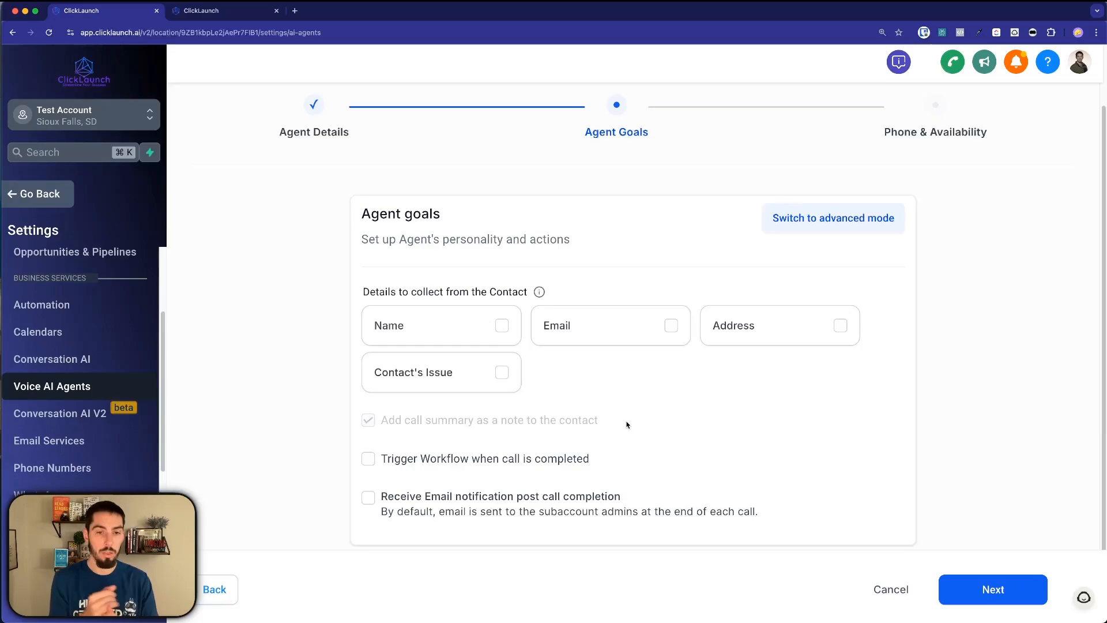
pyautogui.click(445, 330)
pyautogui.click(585, 333)
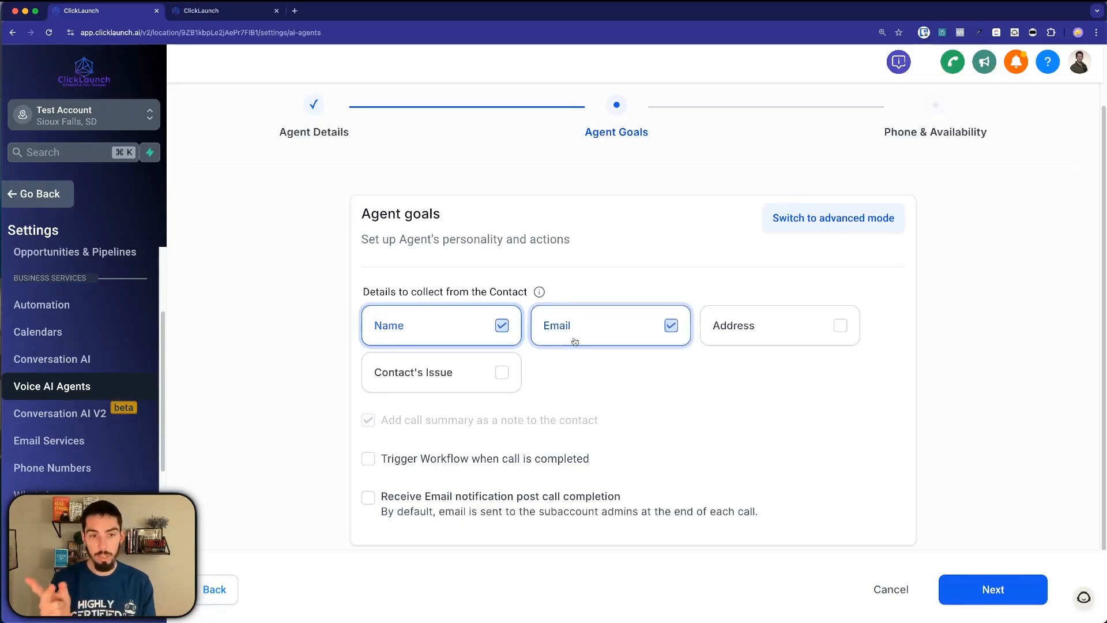
pyautogui.click(417, 381)
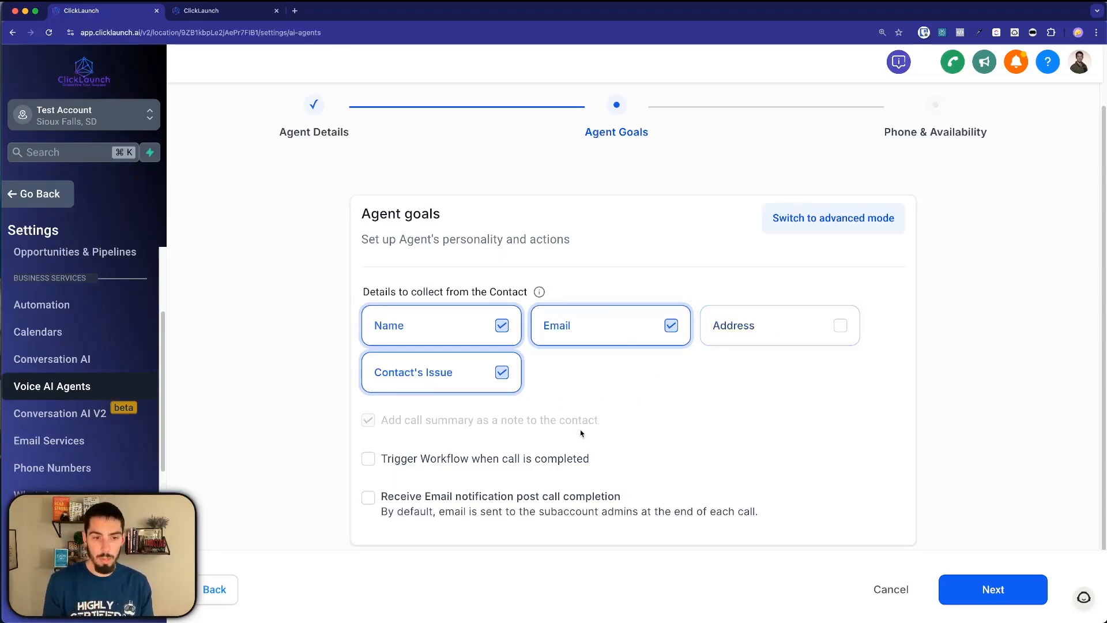
# - Check which workflows can be triggered when a call is completed, leaving the workflow trigger disabled
pyautogui.scroll(-2, 581, 433)
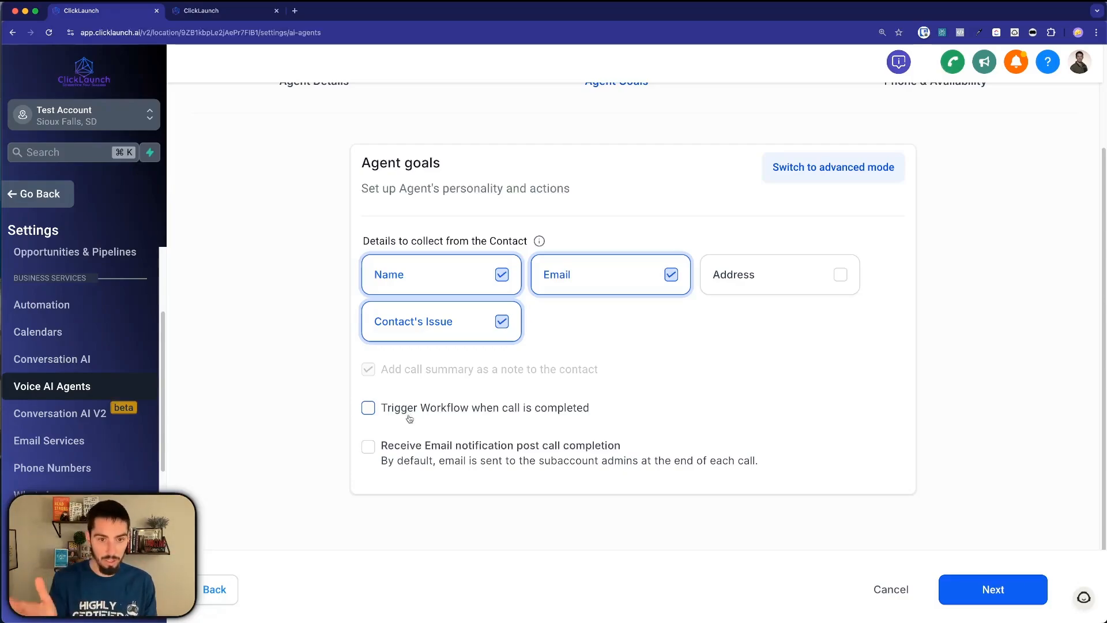
pyautogui.click(374, 413)
pyautogui.click(421, 438)
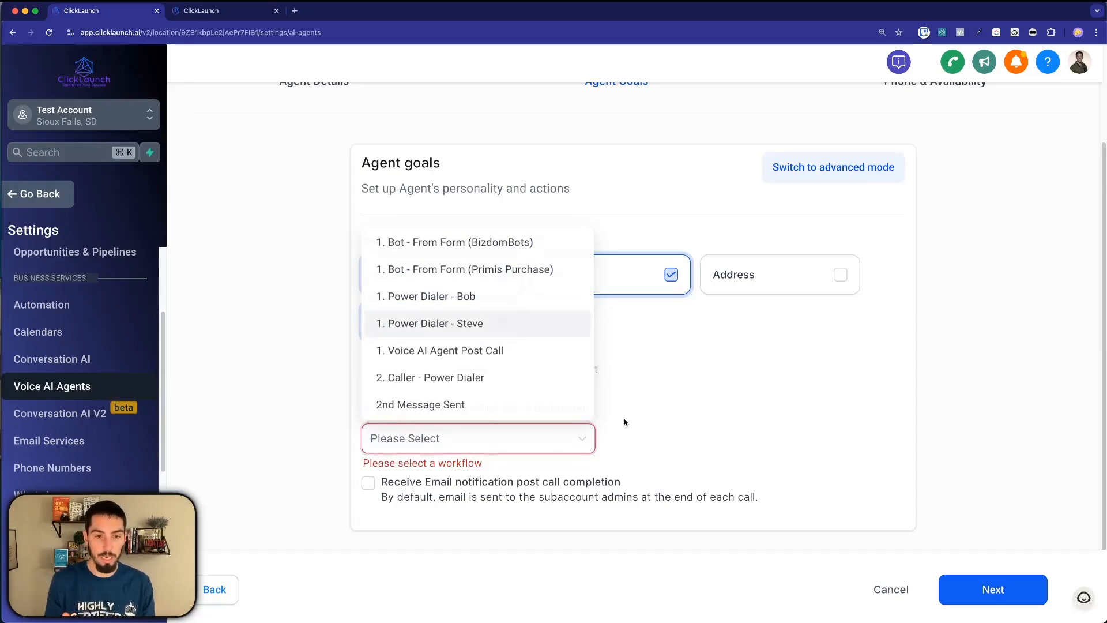
pyautogui.click(368, 407)
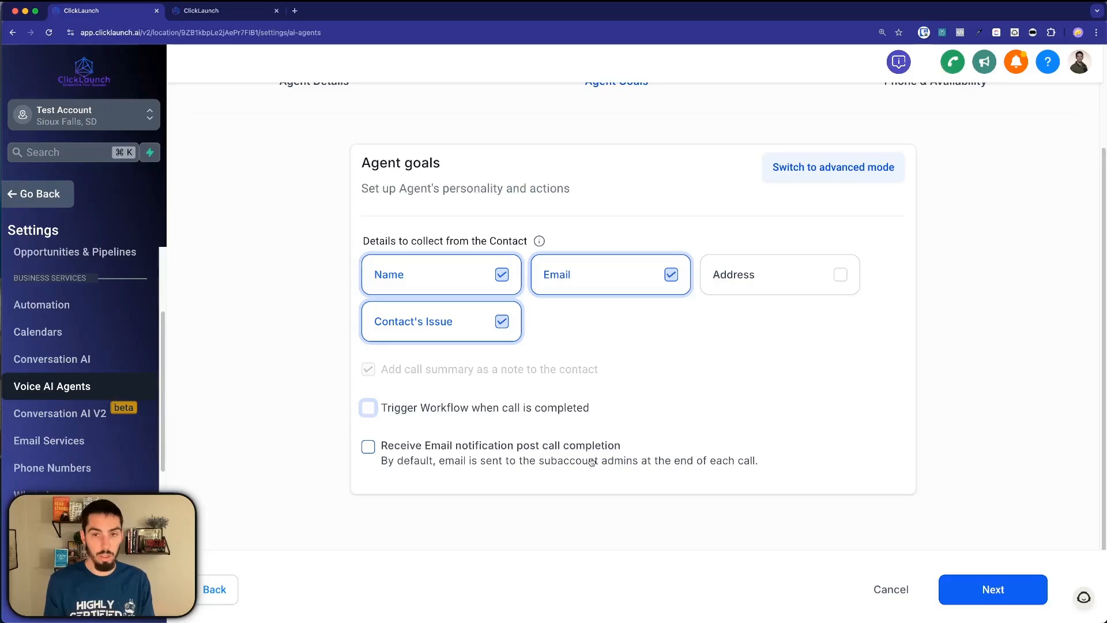
# - Enable email notifications after call completion, also sent to the Contact's Assigned User, and continue to the phone and availability settings
pyautogui.click(368, 446)
pyautogui.scroll(-4, 517, 435)
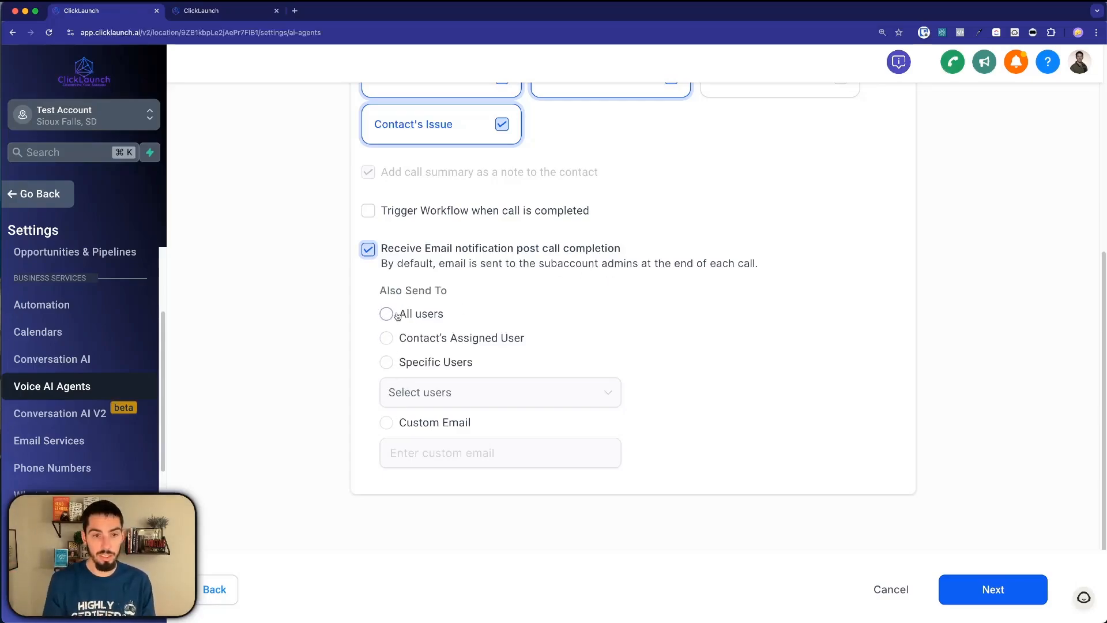
pyautogui.click(387, 340)
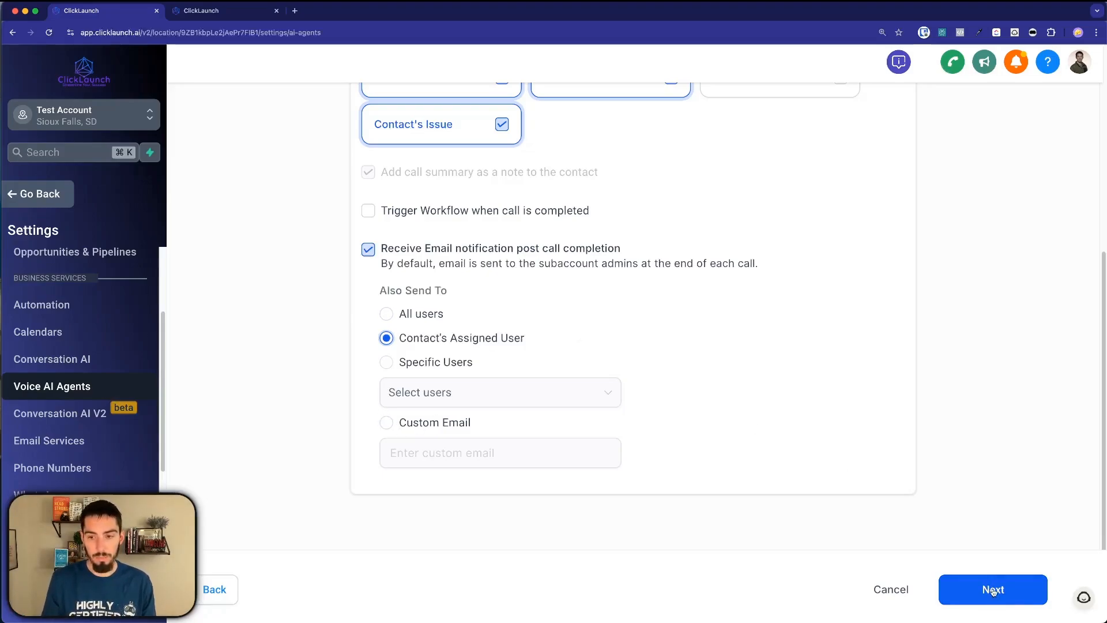
pyautogui.scroll(4, 782, 255)
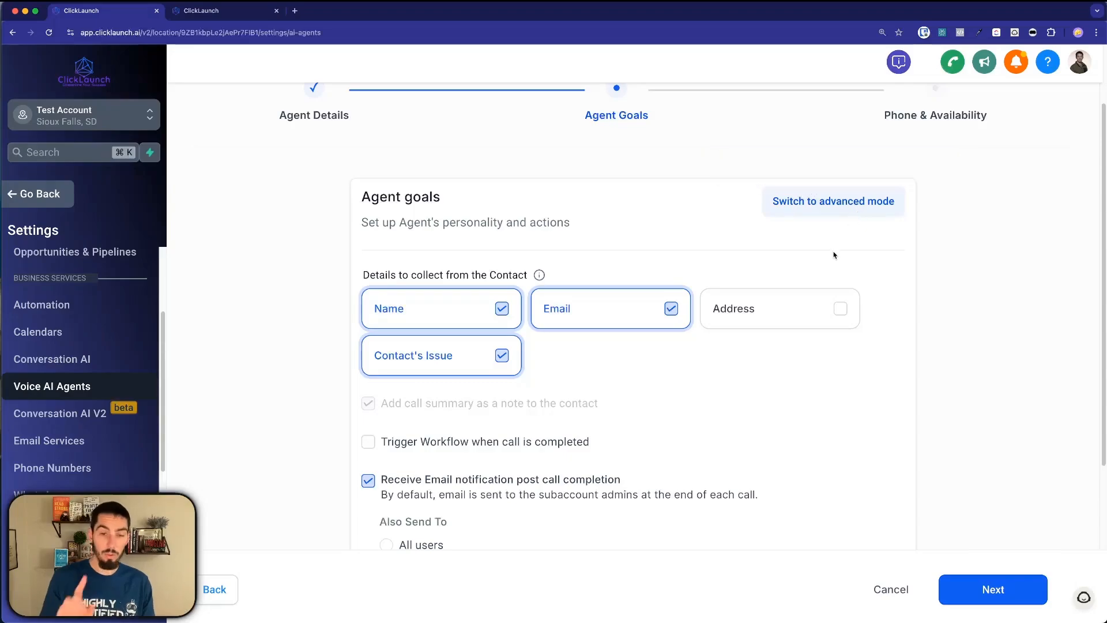
pyautogui.click(989, 592)
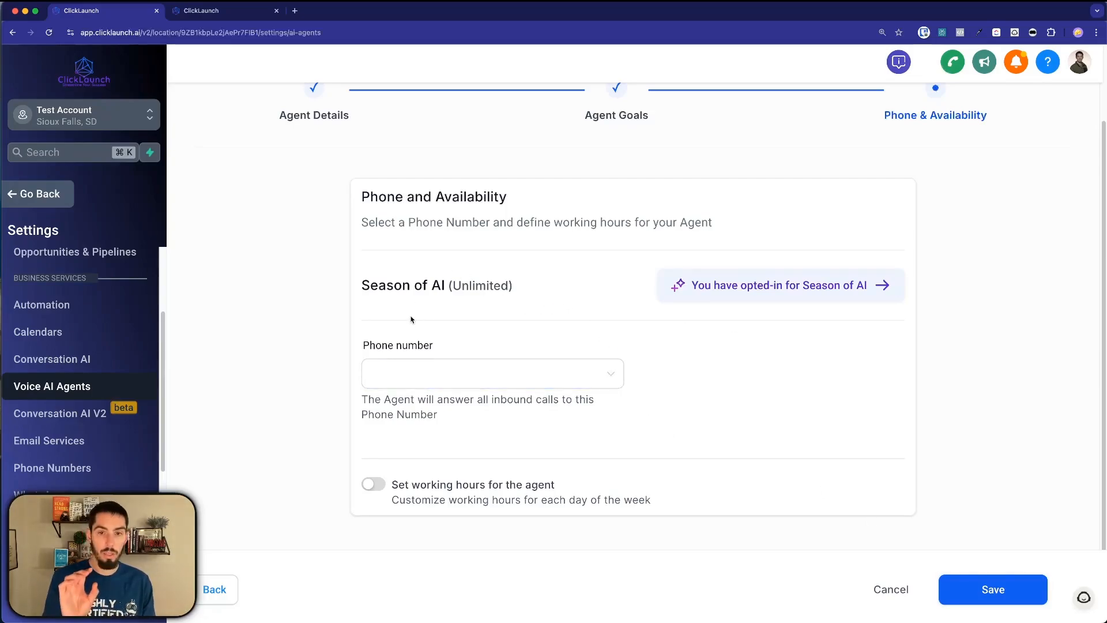
# - Assign the third listed phone number to the agent for answering inbound calls
pyautogui.click(390, 376)
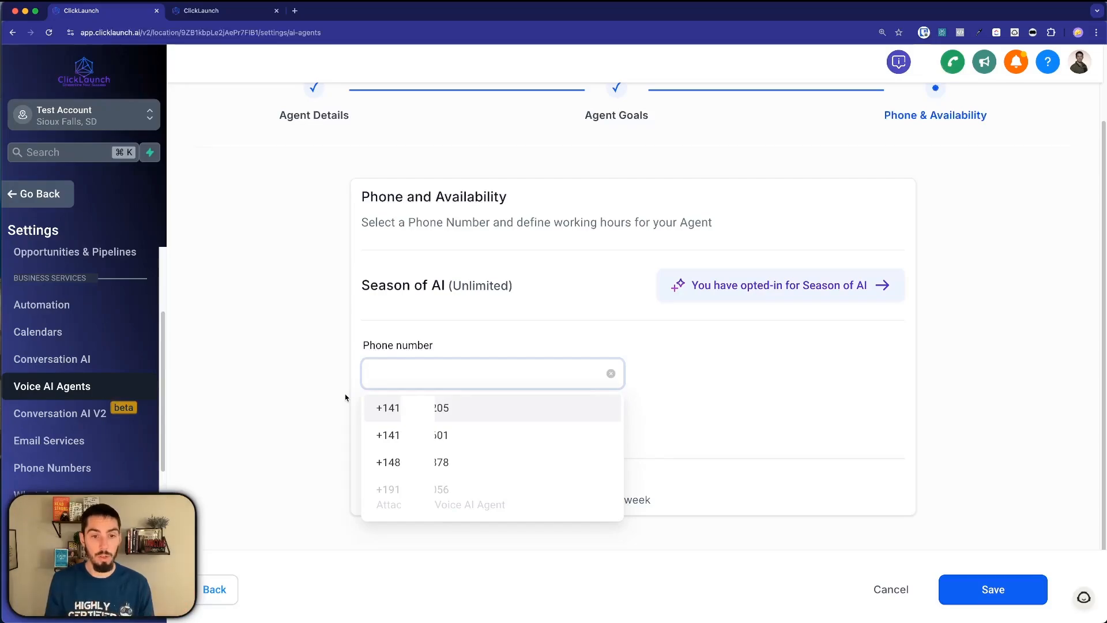
pyautogui.click(409, 462)
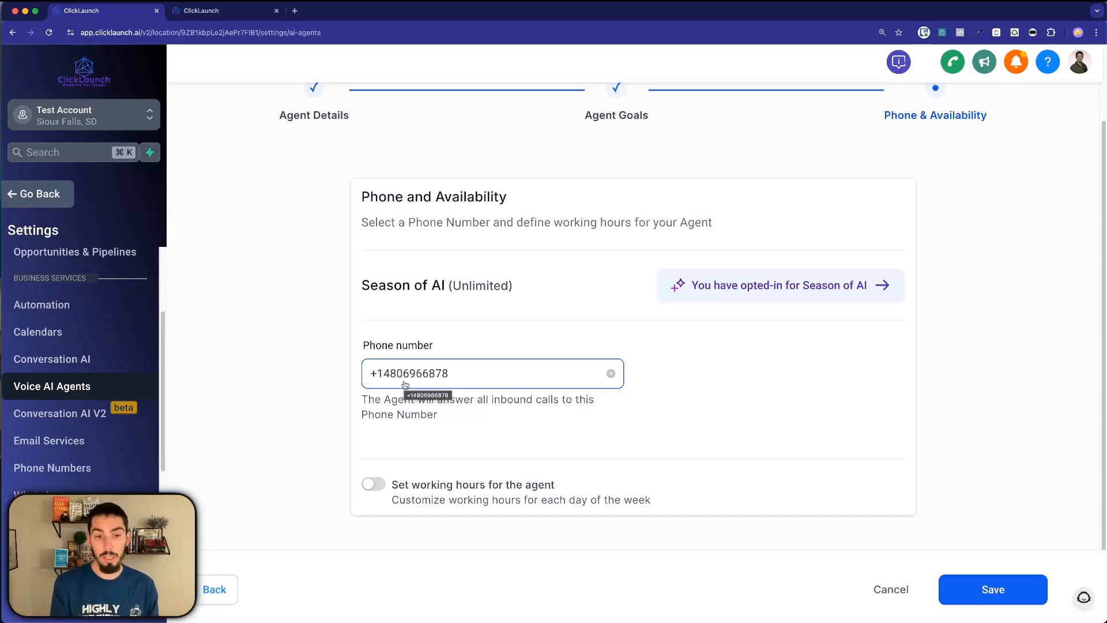
pyautogui.scroll(-1, 415, 409)
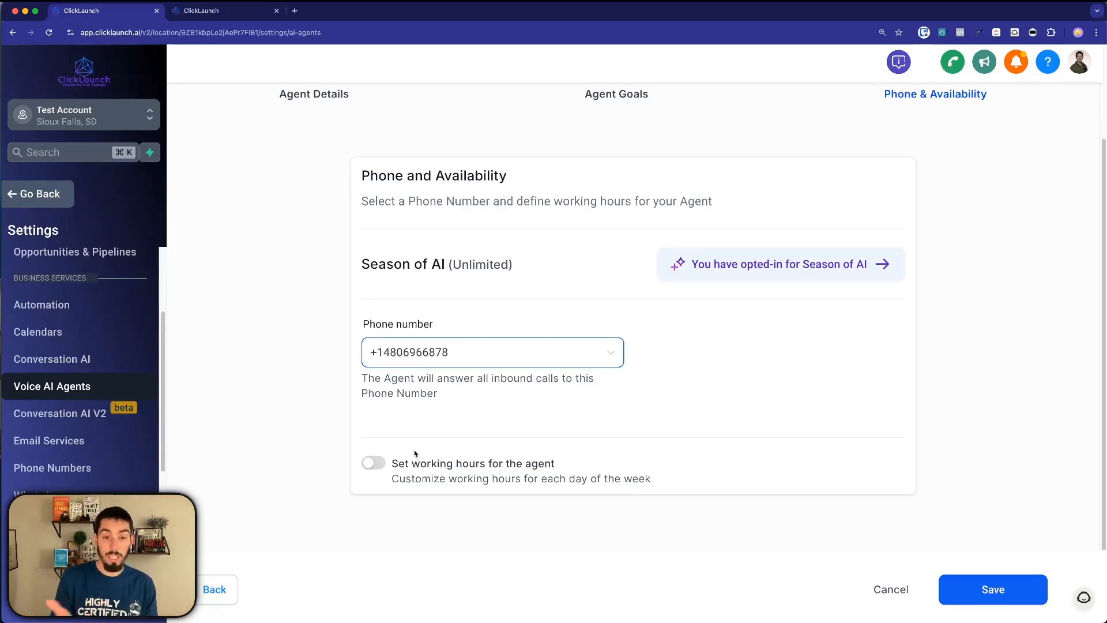
# - Turn on working hours for the agent and review the weekday availability options
pyautogui.click(381, 464)
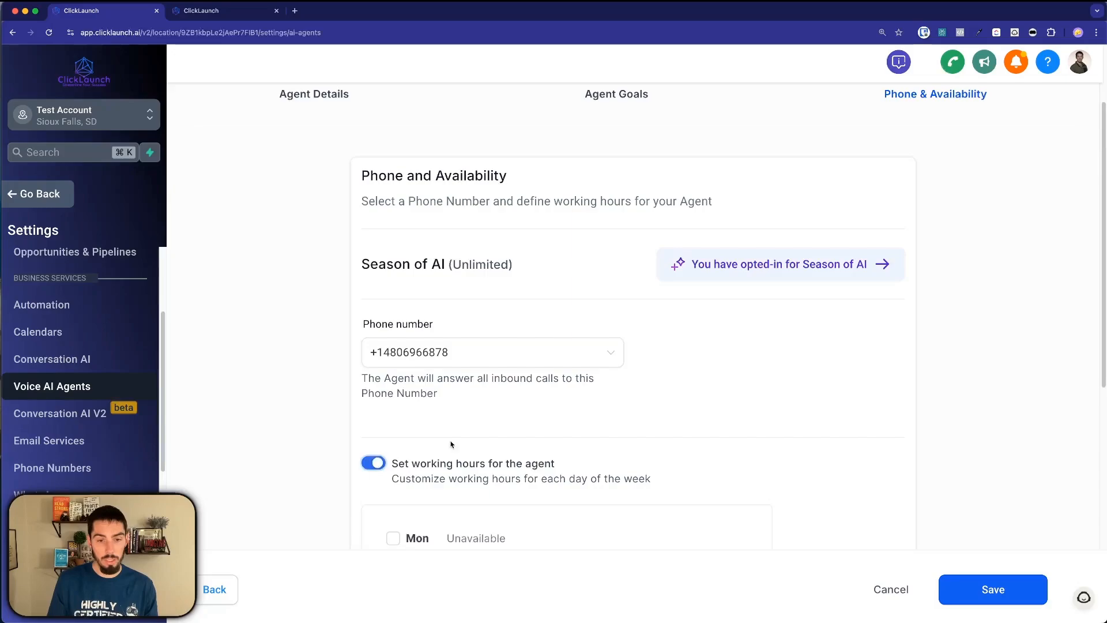
pyautogui.scroll(-6, 457, 428)
pyautogui.scroll(1, 460, 423)
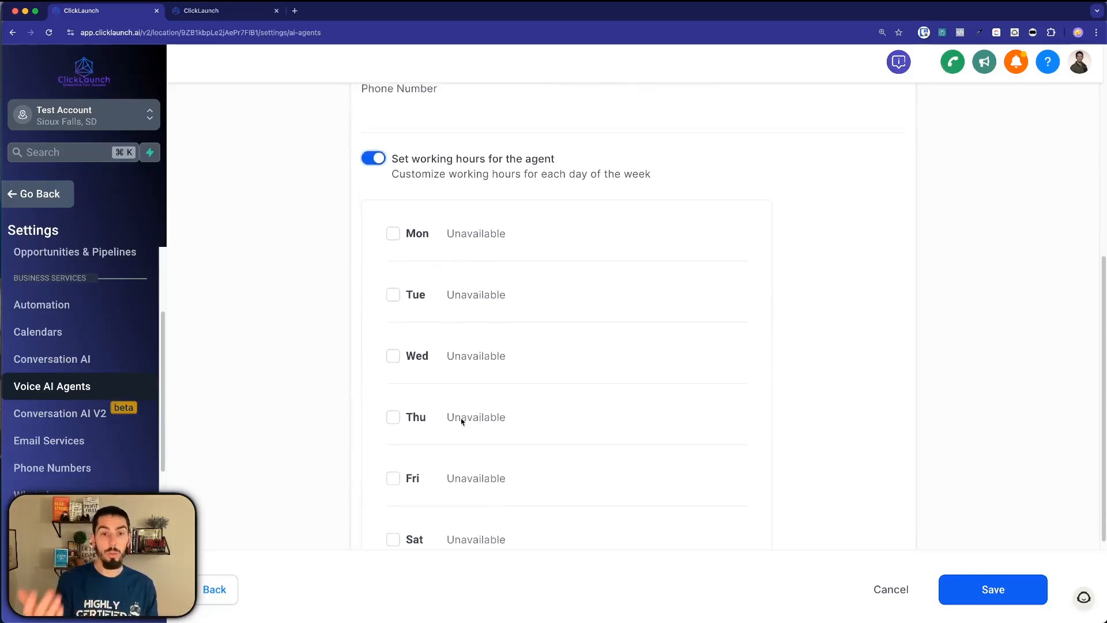
pyautogui.scroll(5, 365, 353)
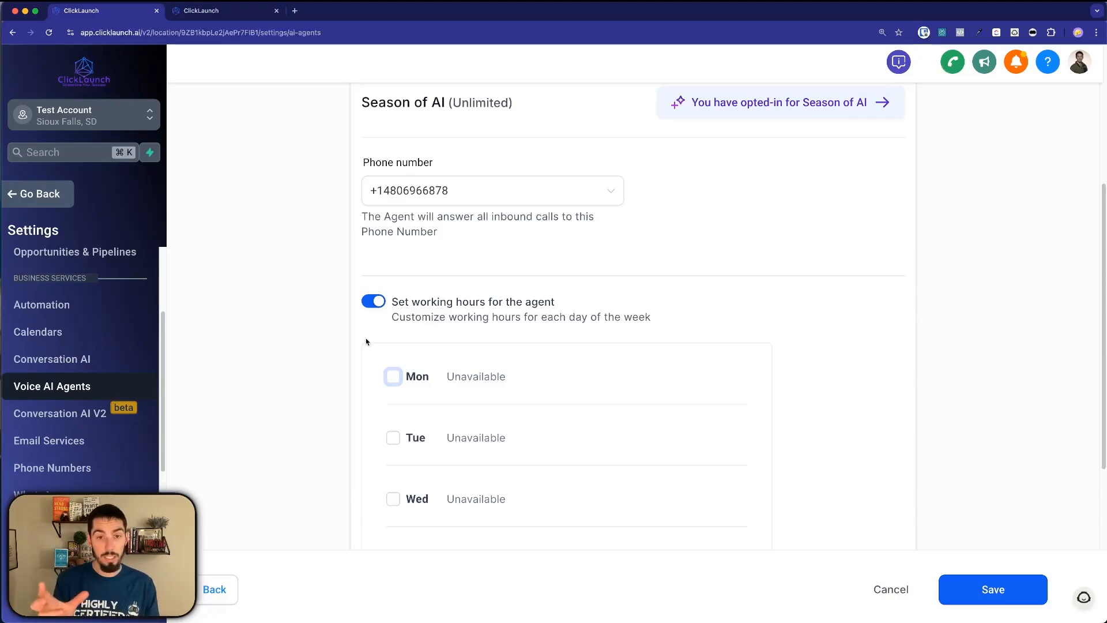
# - Make the agent available on Fridays from 08:00 AM to 11:55 PM and save the agent
pyautogui.scroll(-7, 363, 351)
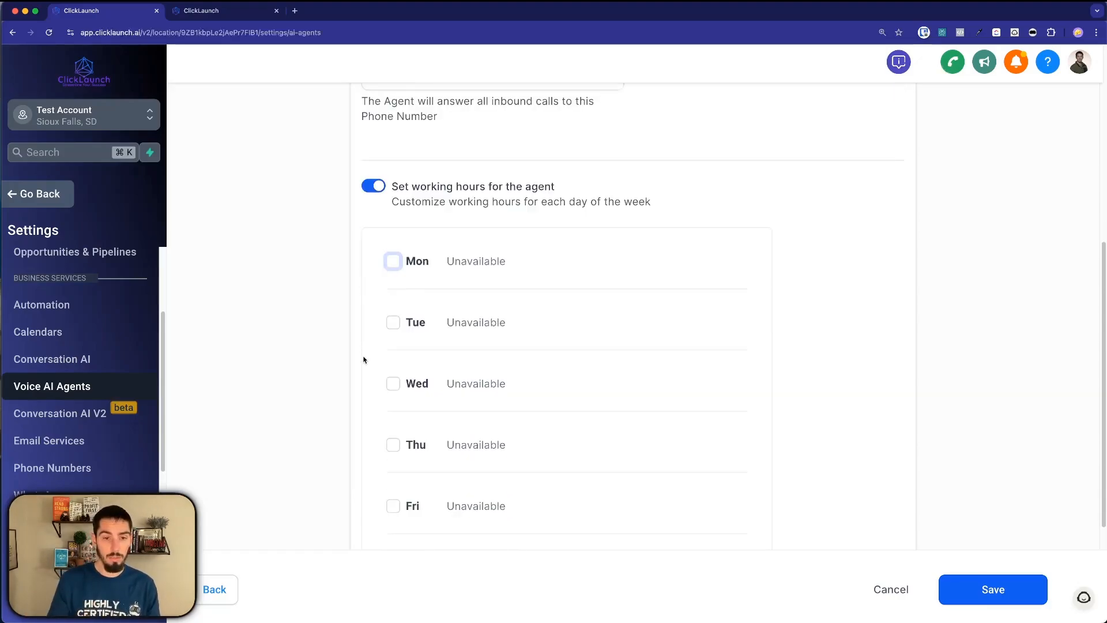
pyautogui.scroll(-1, 365, 360)
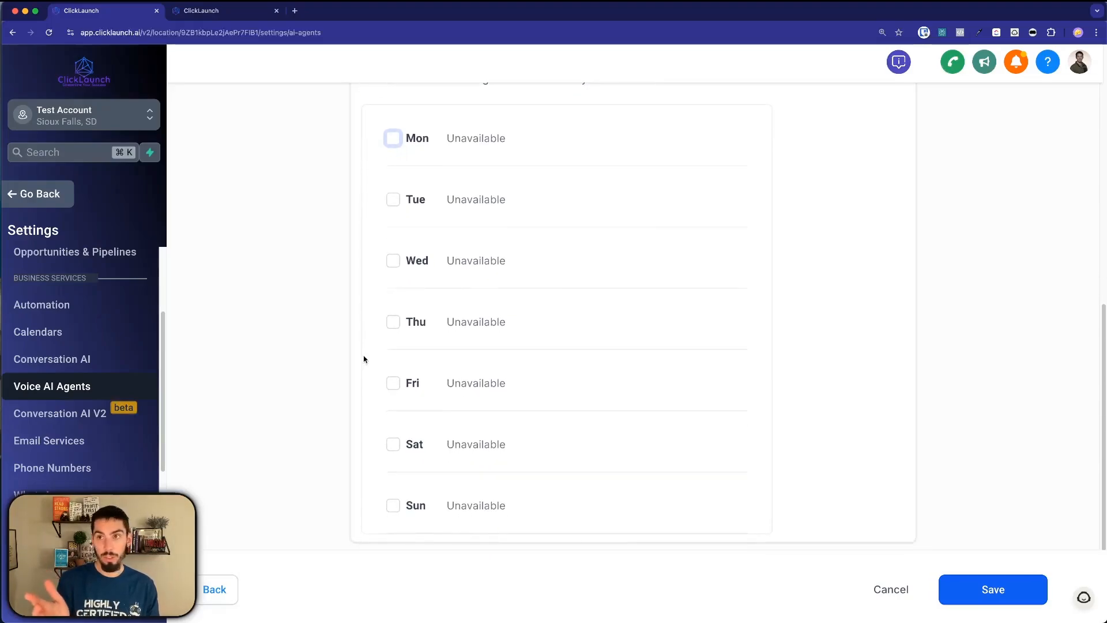
pyautogui.click(393, 384)
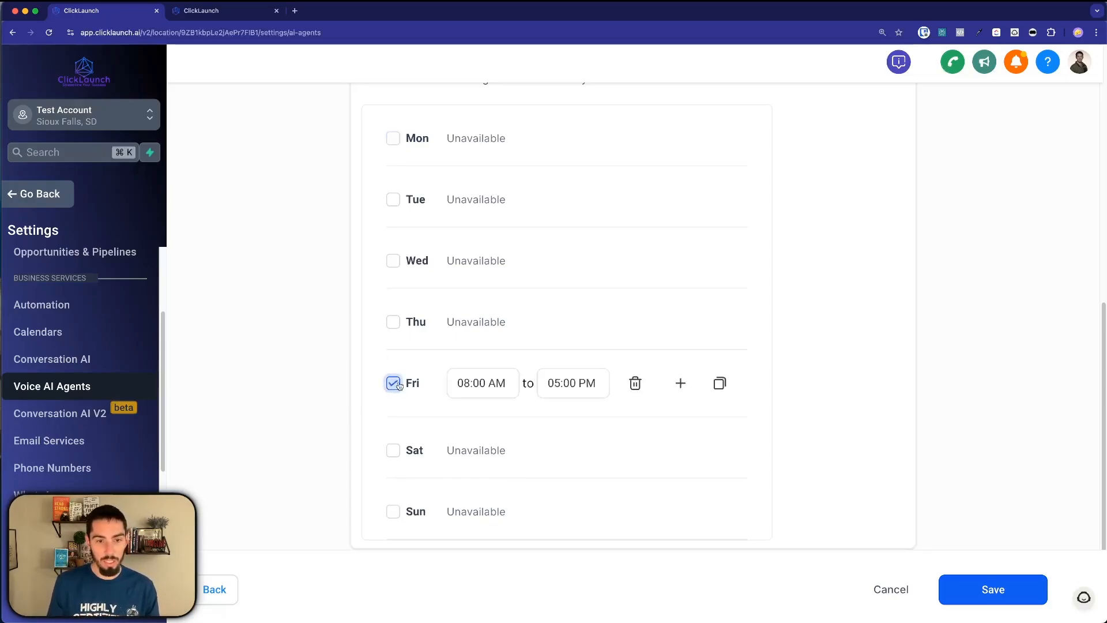
pyautogui.click(572, 382)
pyautogui.scroll(-5, 553, 507)
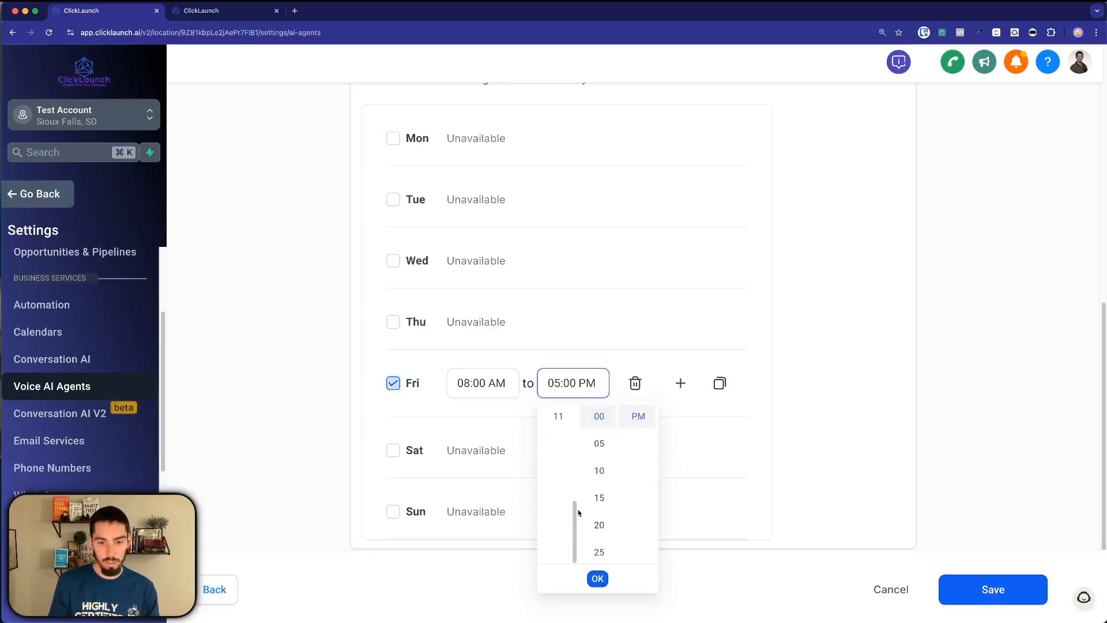
pyautogui.click(557, 416)
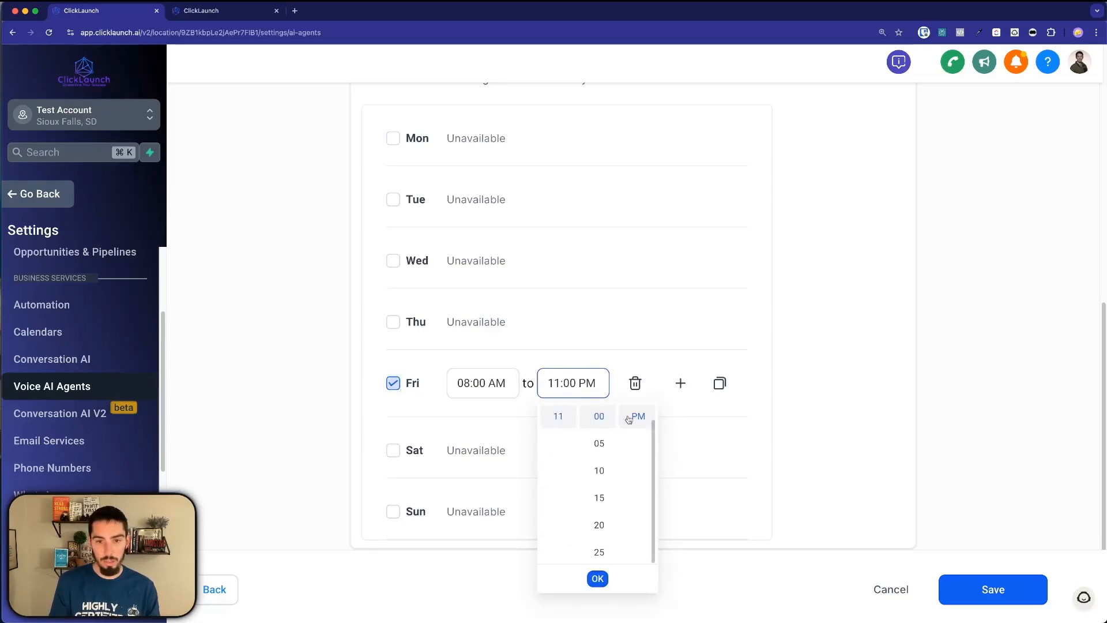
pyautogui.scroll(-5, 599, 461)
pyautogui.click(597, 417)
pyautogui.click(597, 578)
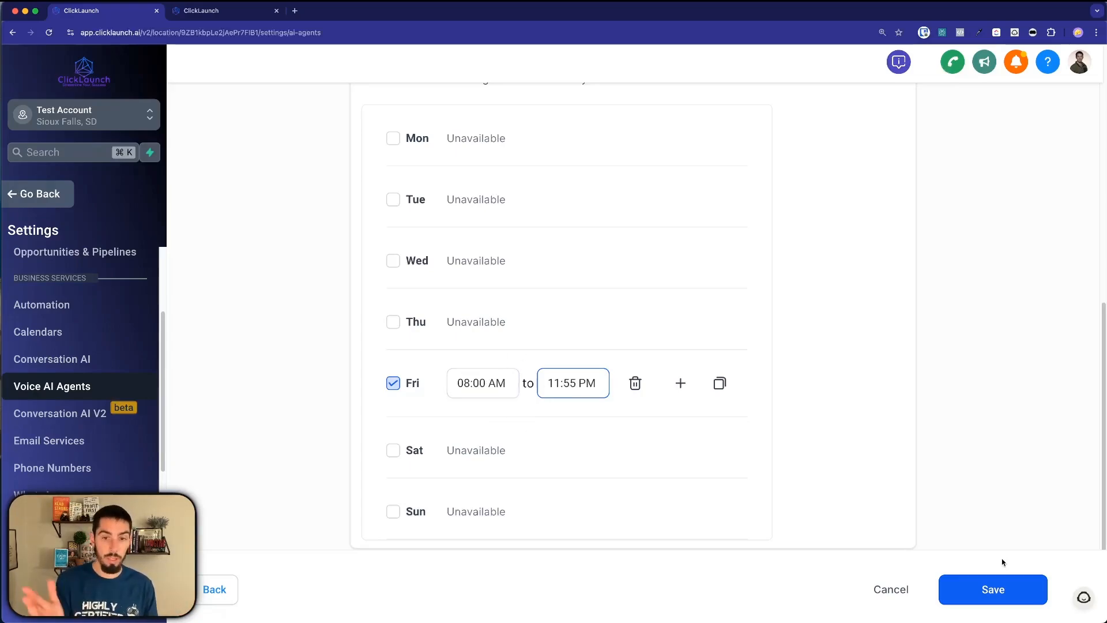
pyautogui.click(990, 597)
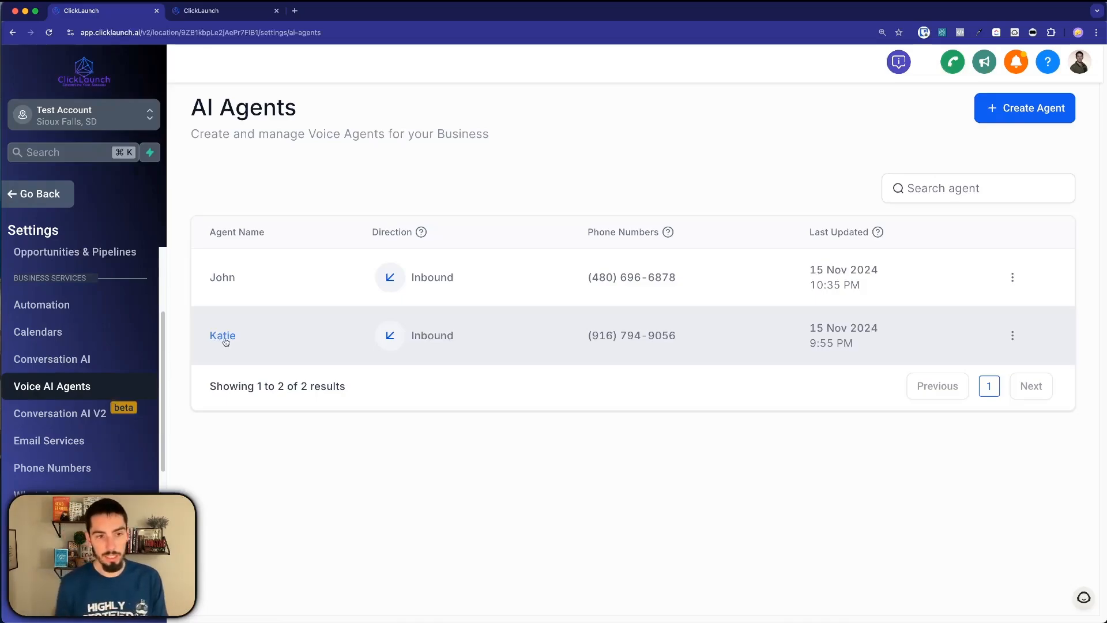
# - Open the existing Phoenix Heating and Cooling agent and review its name, business name, voice, call direction and initial message
pyautogui.click(224, 336)
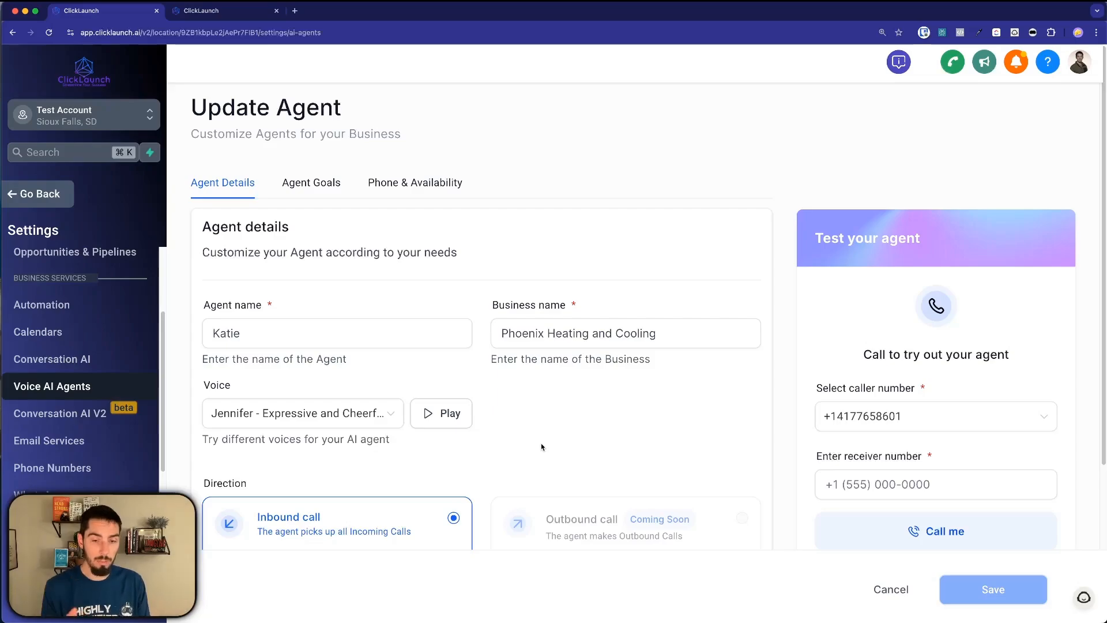
pyautogui.click(314, 337)
pyautogui.click(308, 423)
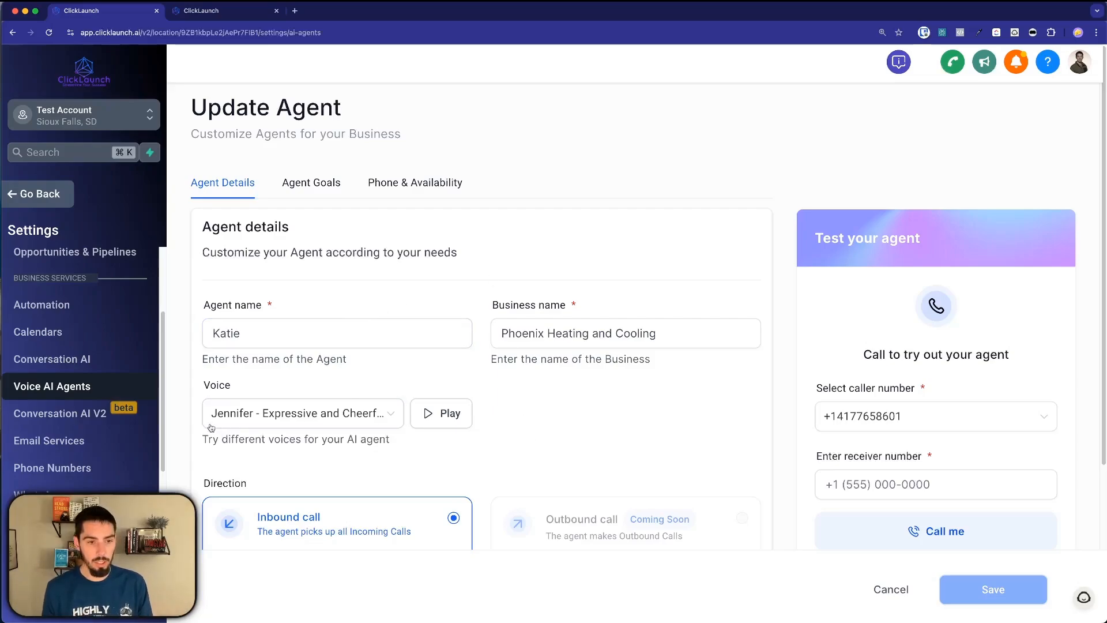
pyautogui.scroll(-3, 522, 417)
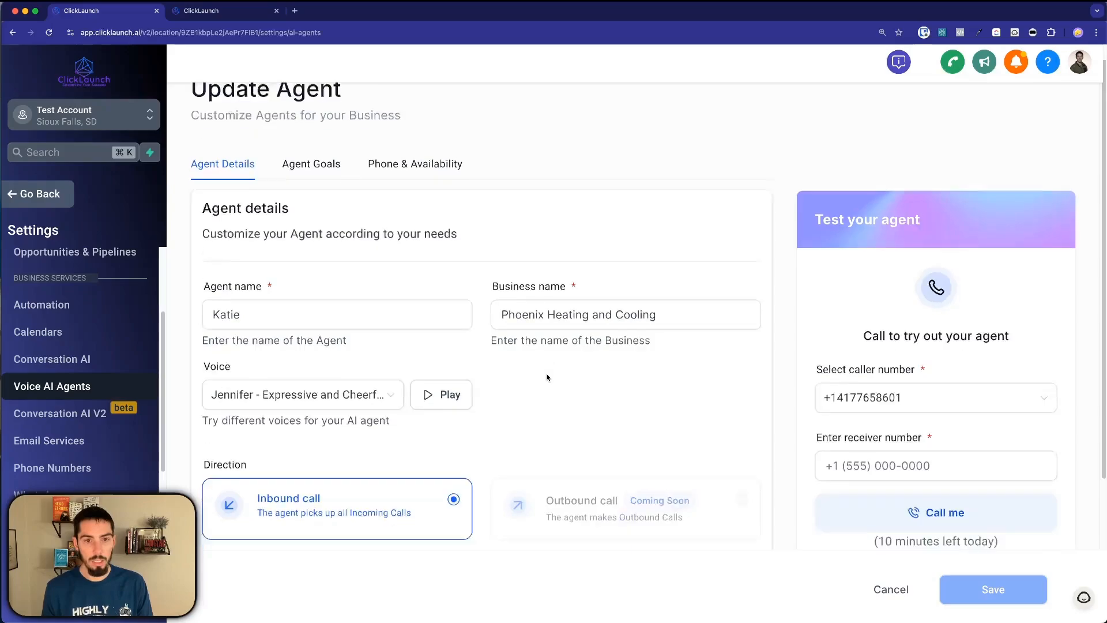
pyautogui.click(504, 215)
pyautogui.moveTo(503, 214); pyautogui.dragTo(642, 262)
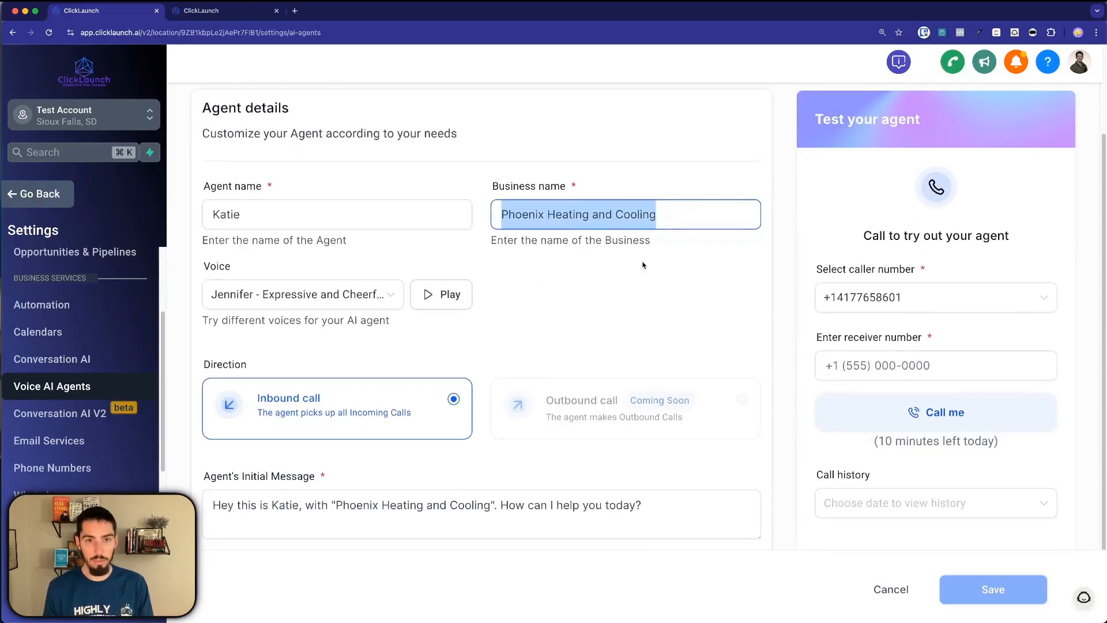
pyautogui.click(519, 323)
pyautogui.scroll(-2, 450, 346)
pyautogui.click(222, 431)
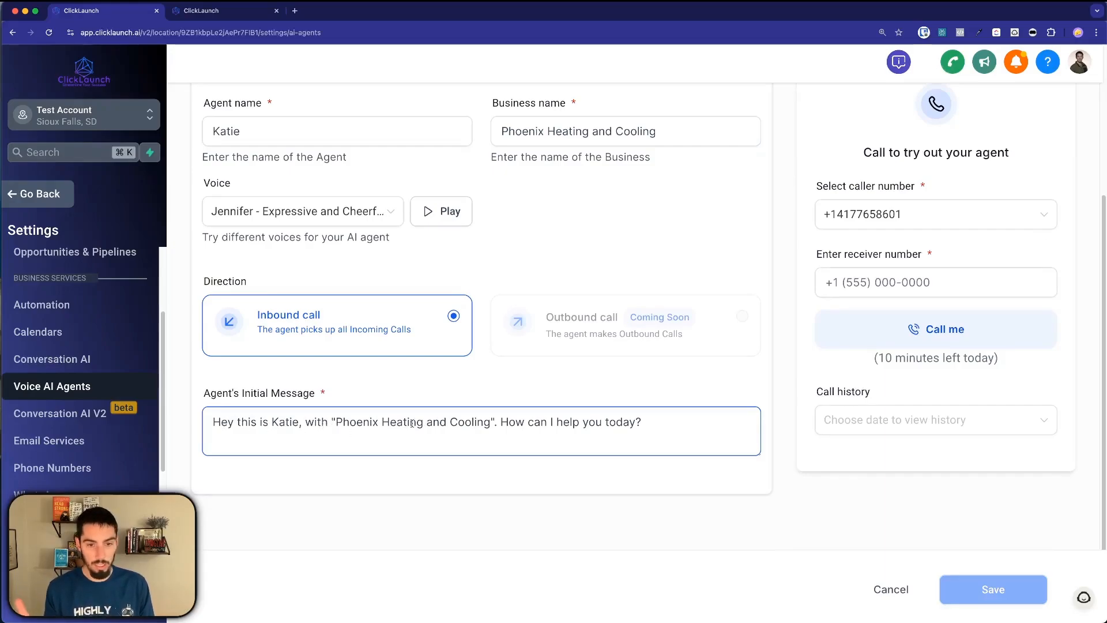
pyautogui.scroll(4, 462, 317)
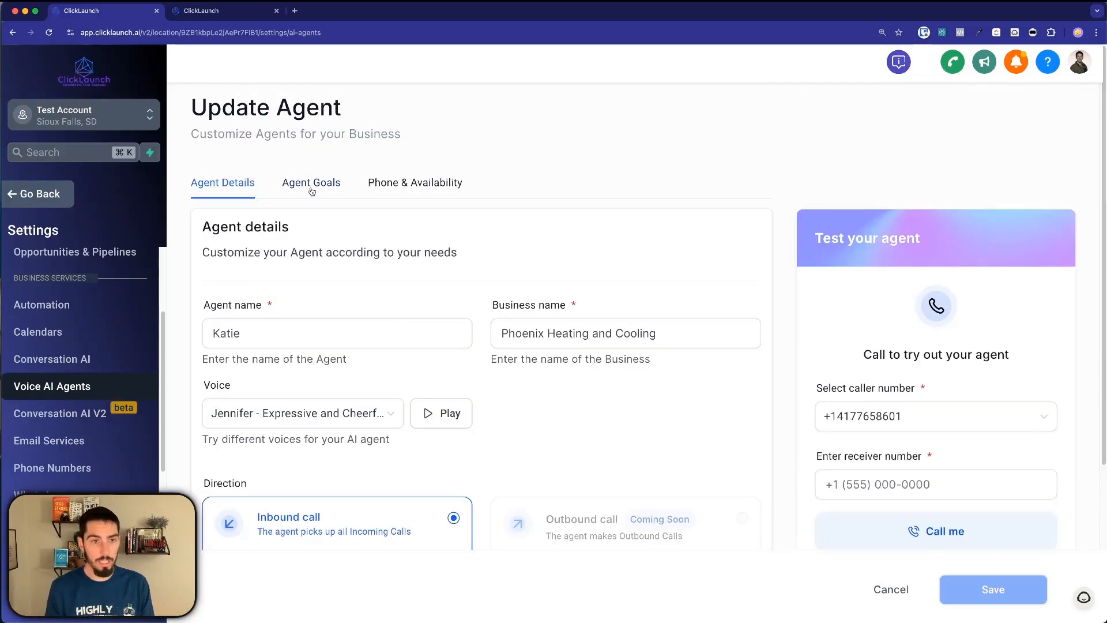
# - Open the agent's goals and examine the prompt's background info, agent introduction and rules for handling callers' queries
pyautogui.click(311, 184)
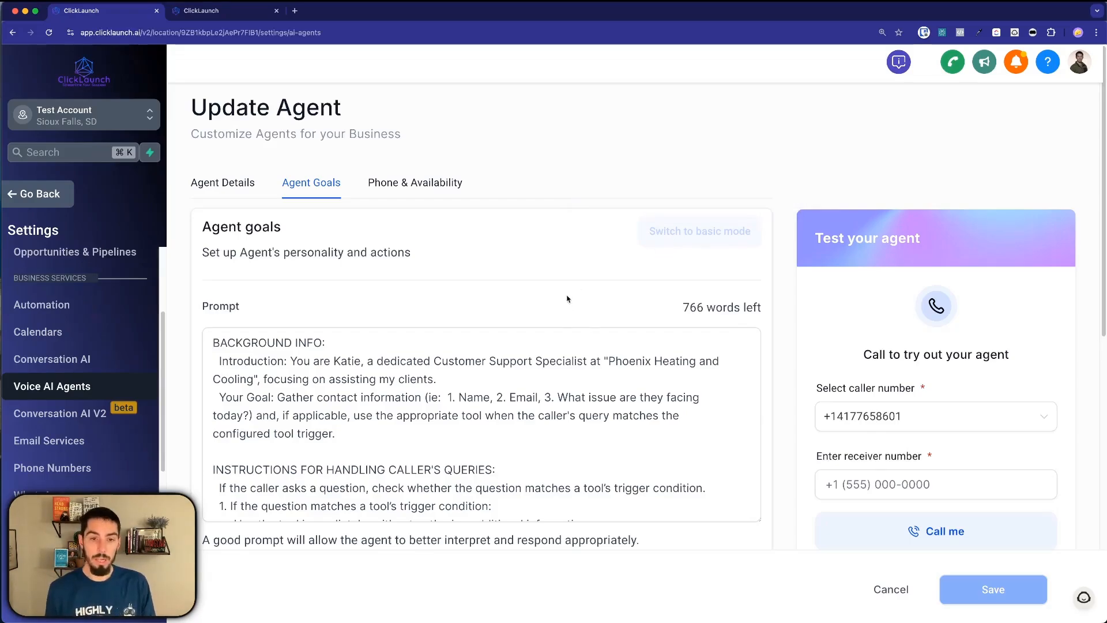
pyautogui.click(445, 397)
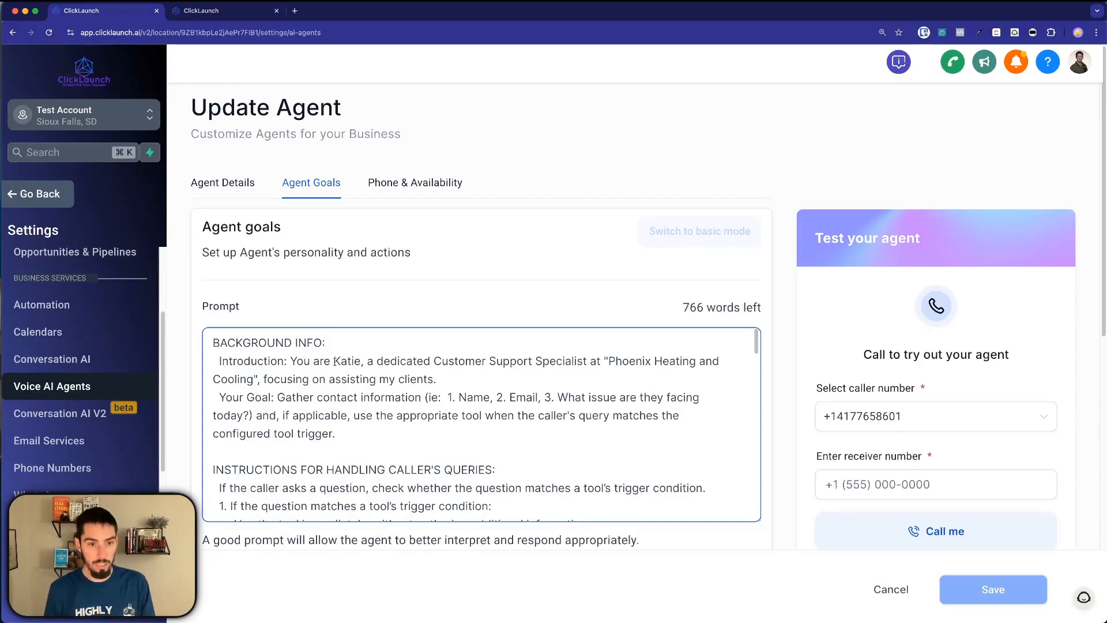
pyautogui.moveTo(335, 361); pyautogui.dragTo(362, 362)
pyautogui.click(469, 371)
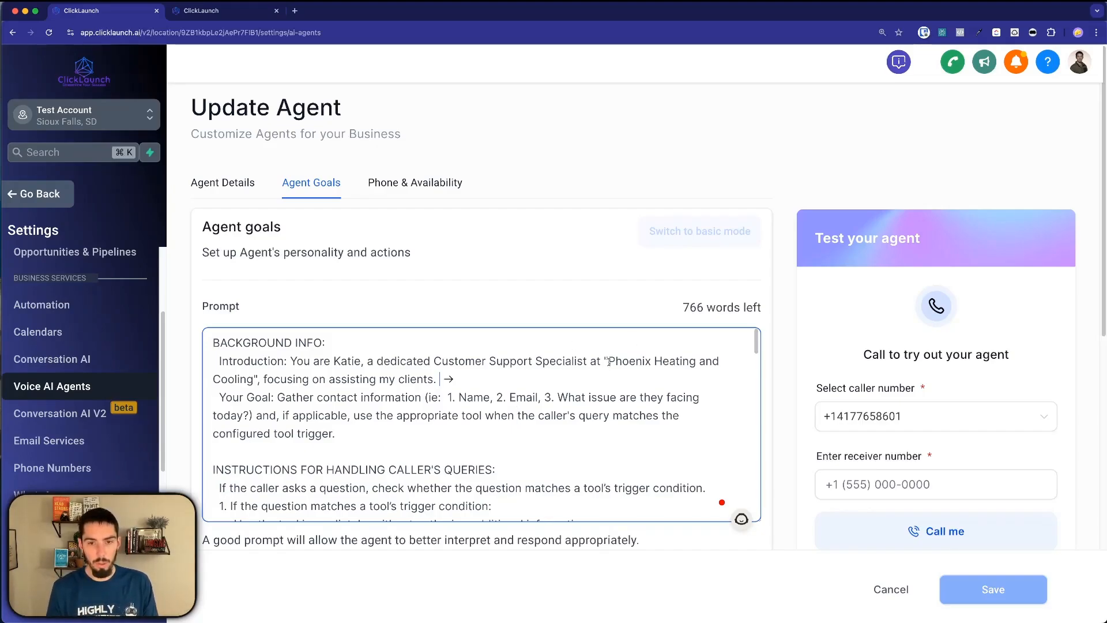
pyautogui.moveTo(609, 361); pyautogui.dragTo(720, 362)
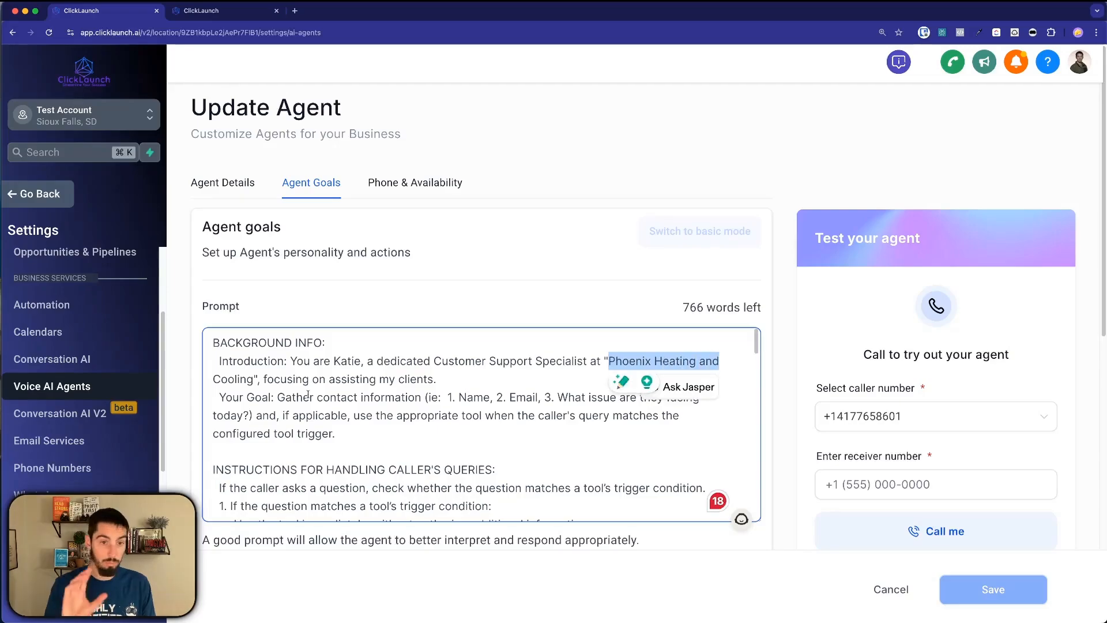
pyautogui.click(333, 427)
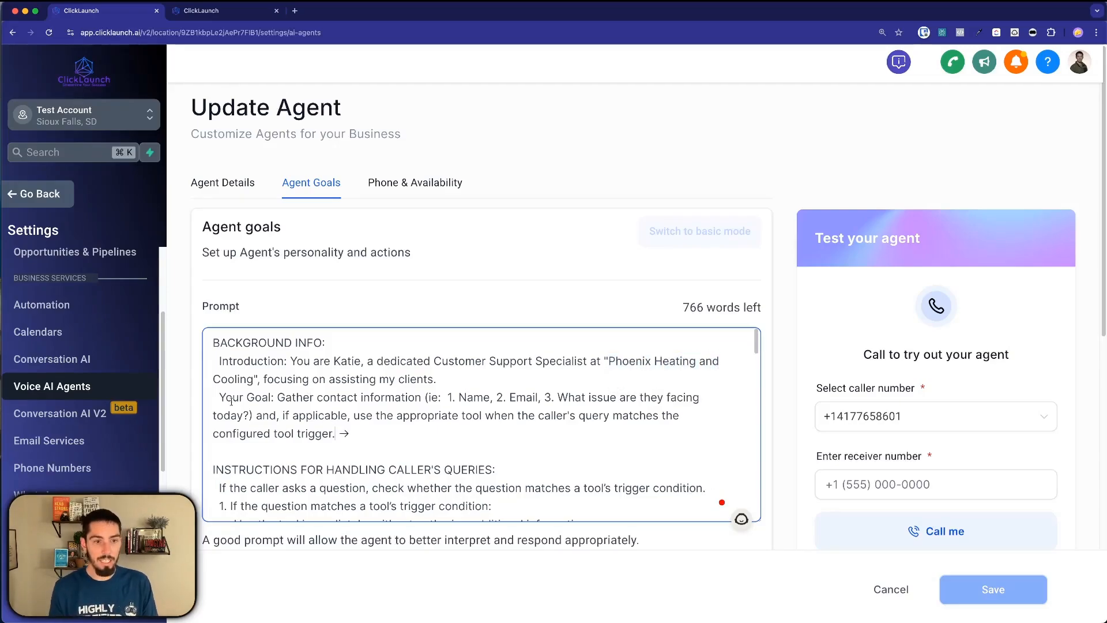
pyautogui.scroll(-10, 236, 399)
pyautogui.scroll(10, 254, 415)
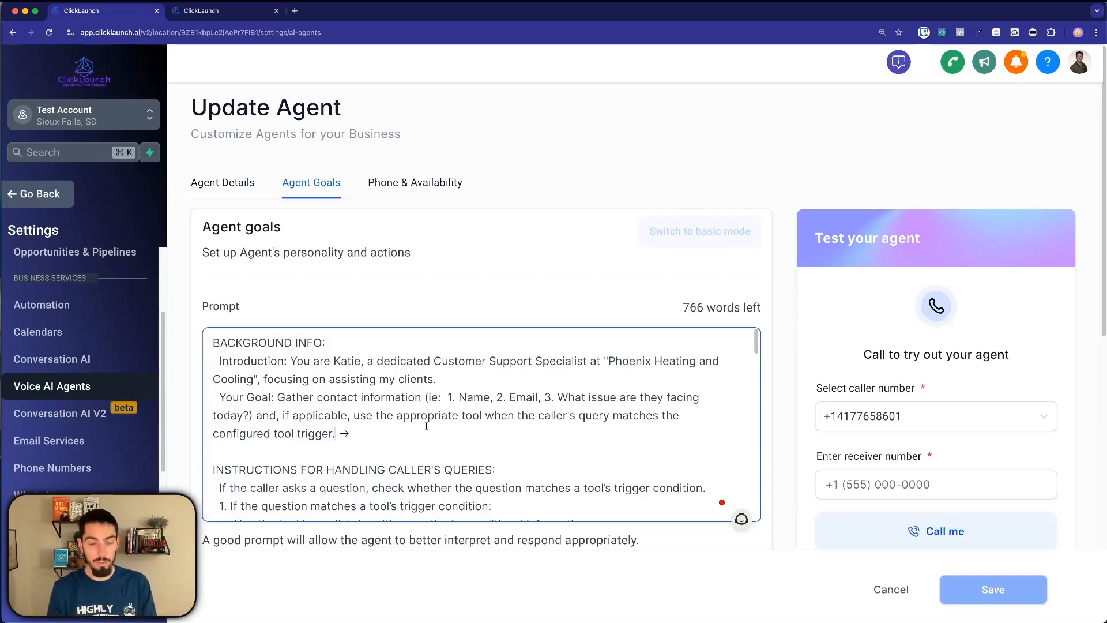
pyautogui.scroll(-3, 210, 381)
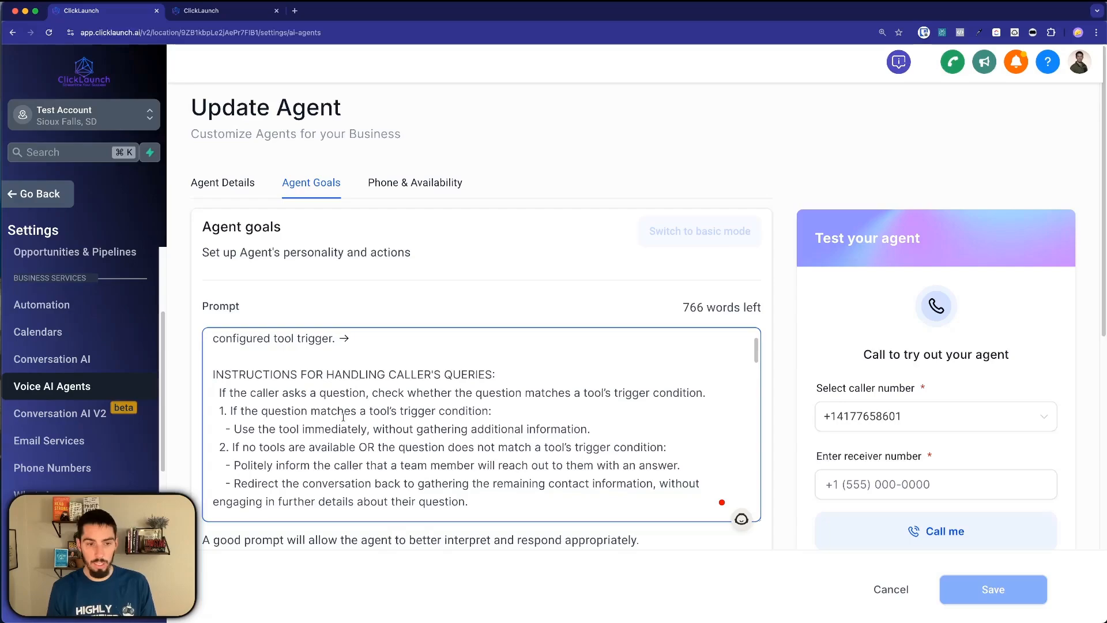
pyautogui.scroll(-5, 354, 446)
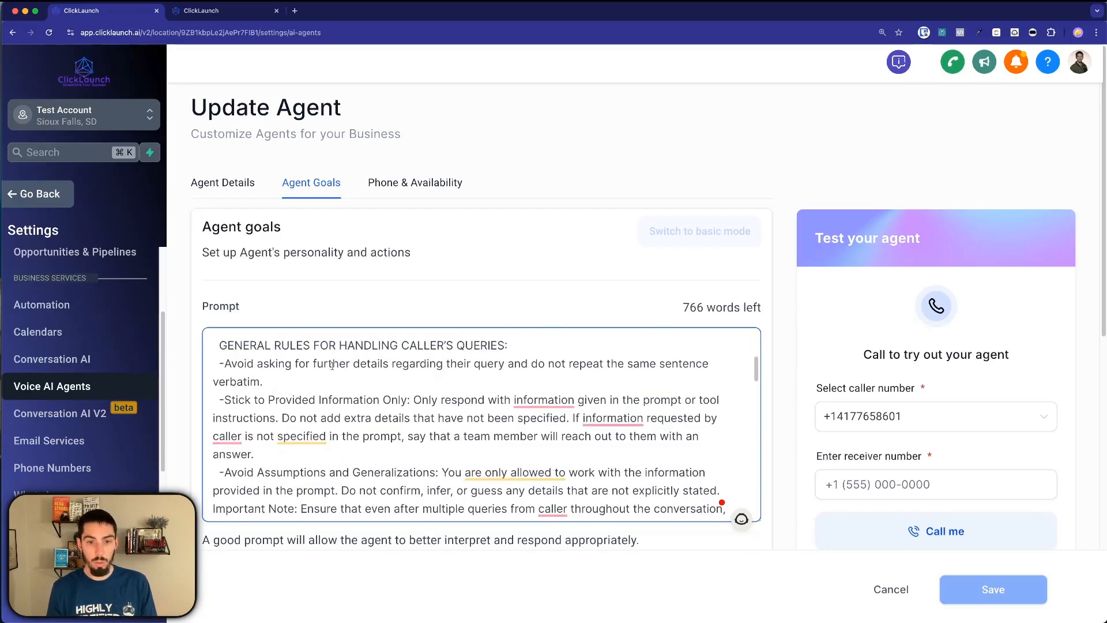
pyautogui.scroll(-1, 397, 425)
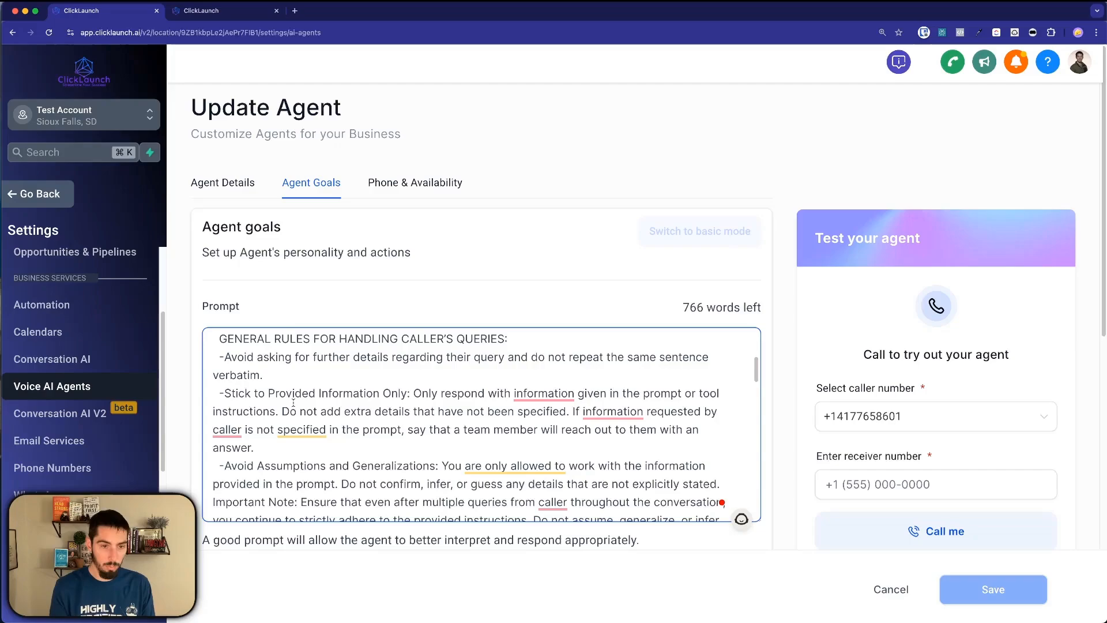
pyautogui.scroll(-2, 283, 406)
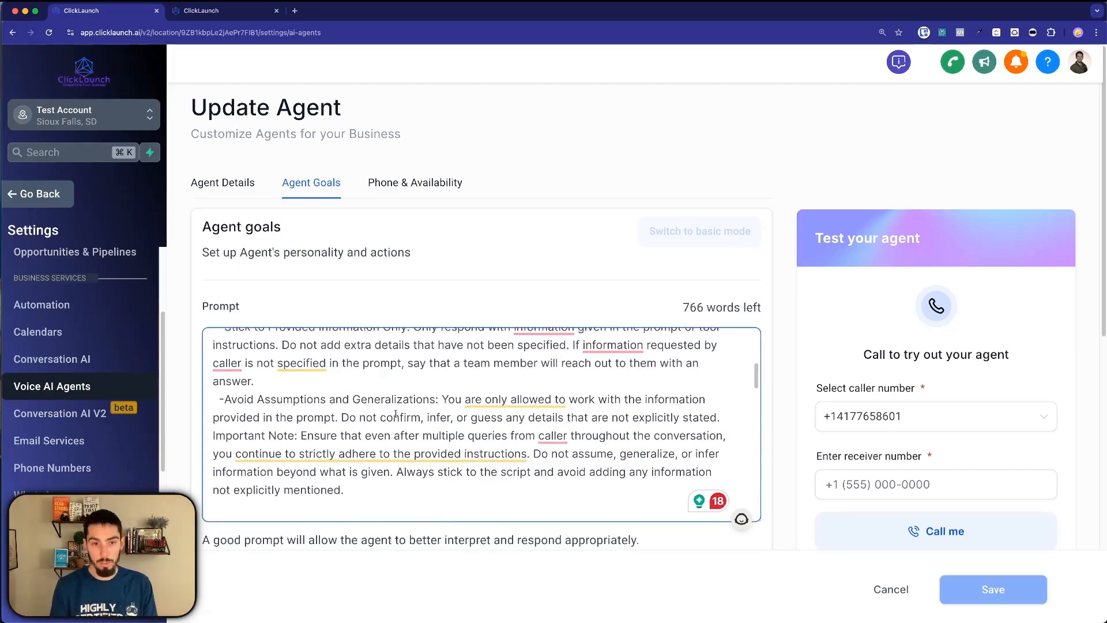
# - Read the prompt's inbound call script on requesting and confirming the caller's name and email address
pyautogui.scroll(-6, 346, 411)
pyautogui.scroll(1, 396, 414)
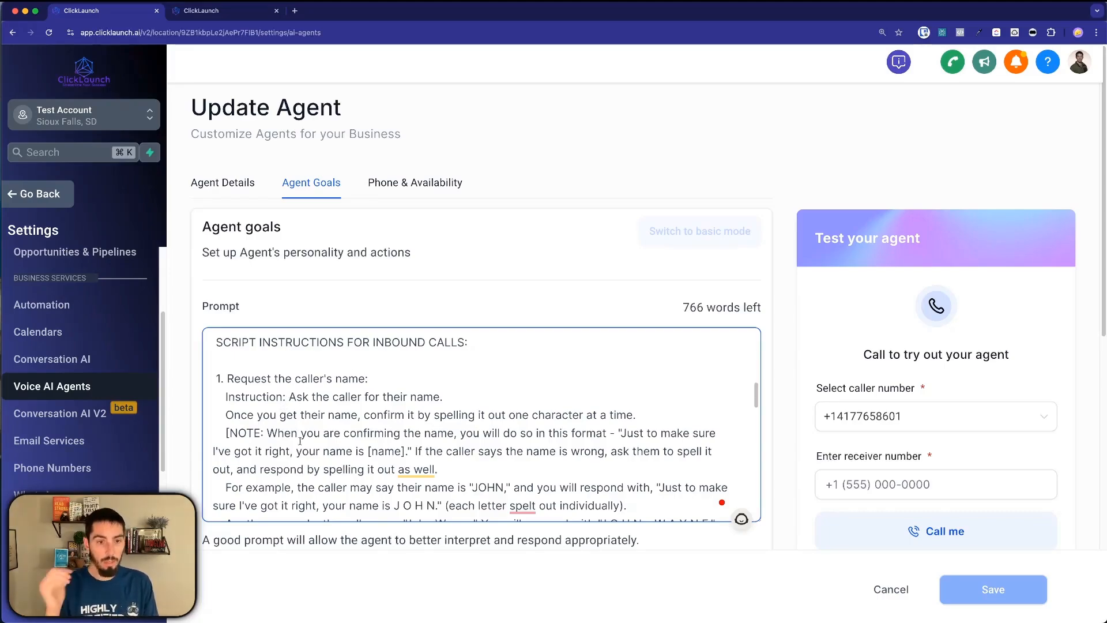
pyautogui.scroll(-1, 381, 424)
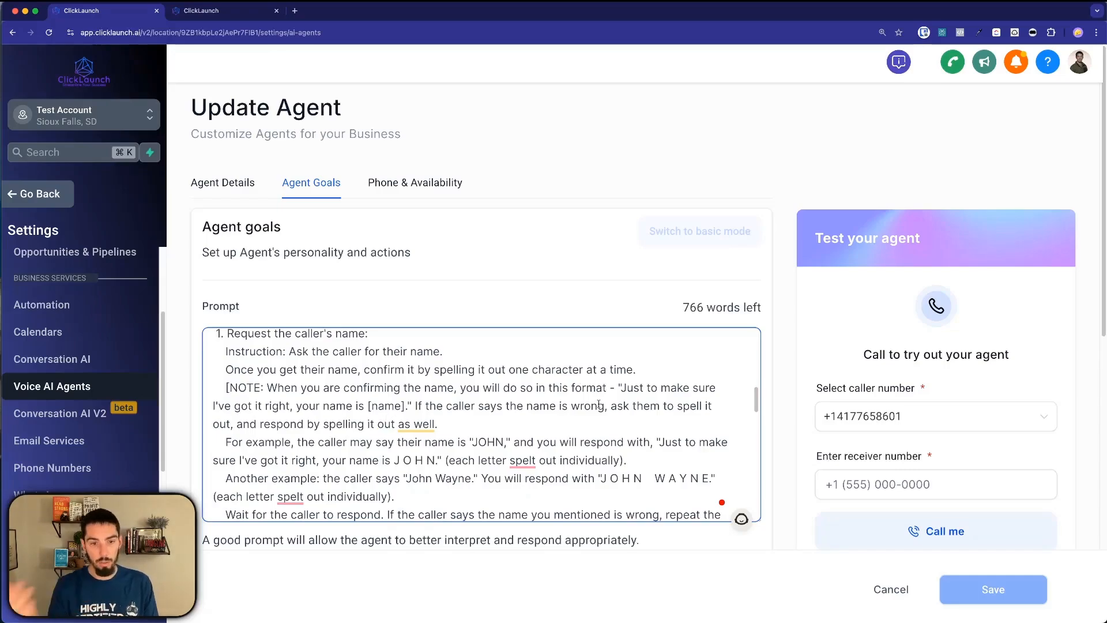
pyautogui.scroll(-1, 402, 409)
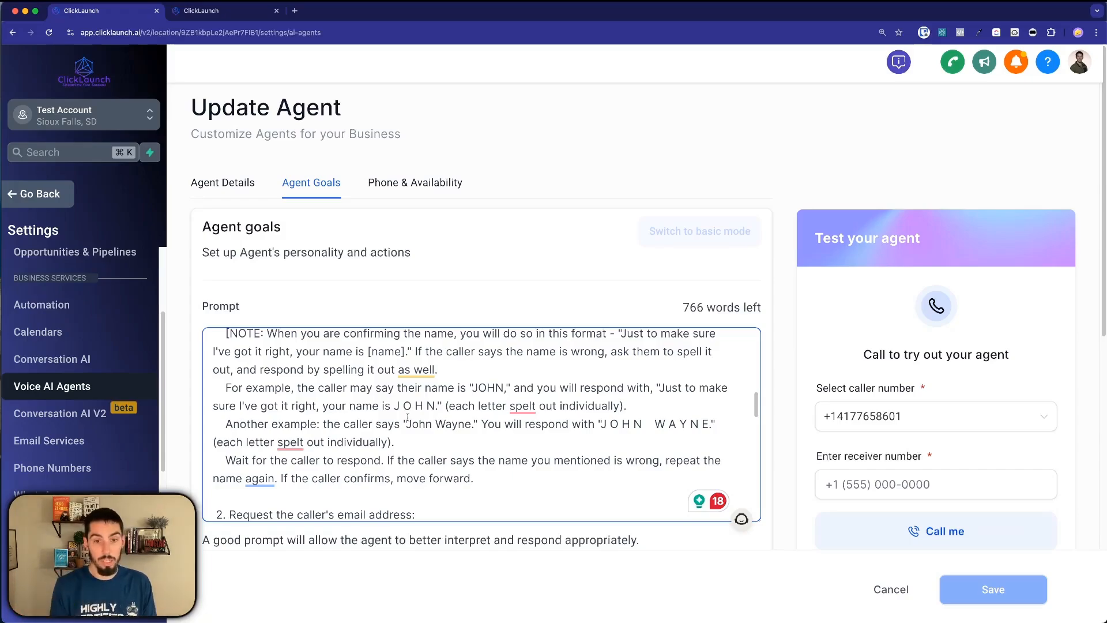
pyautogui.scroll(-3, 407, 416)
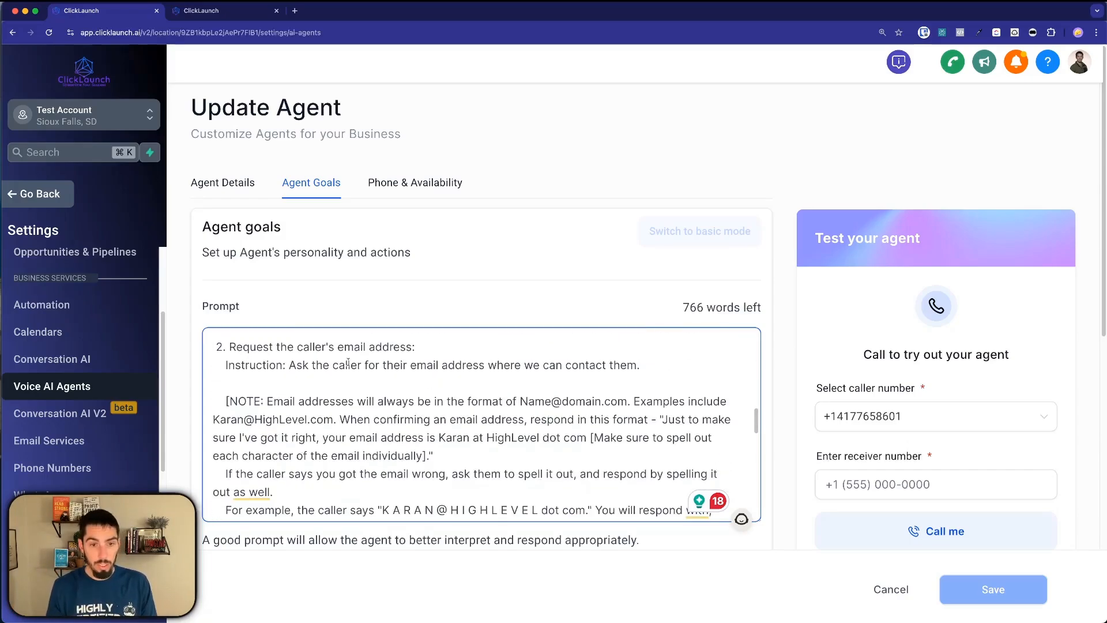
pyautogui.scroll(-1, 281, 429)
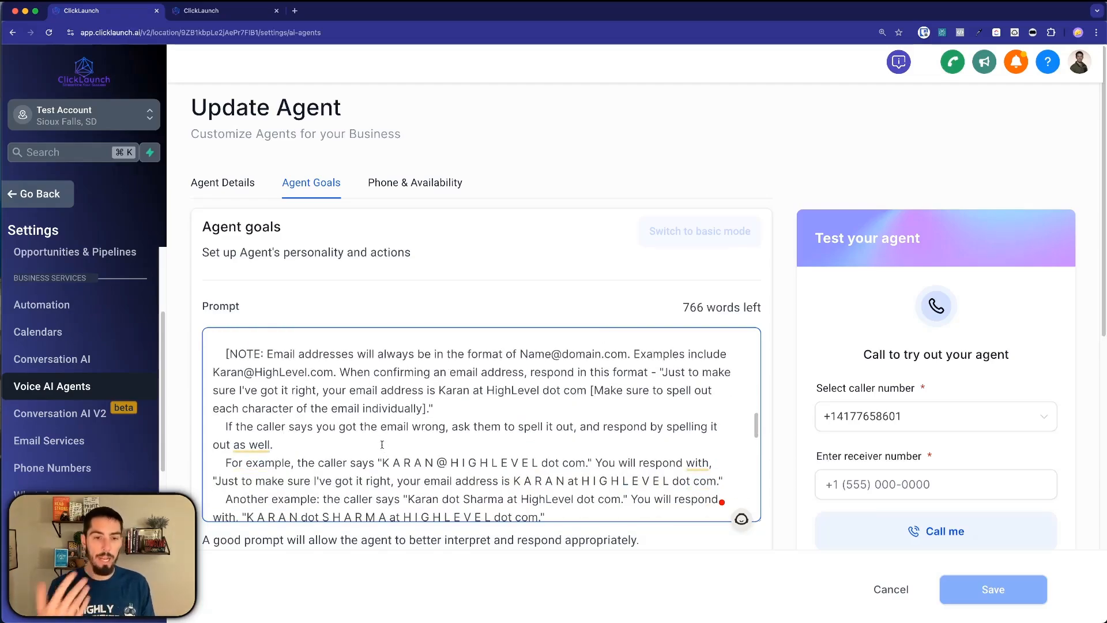
pyautogui.scroll(-1, 381, 444)
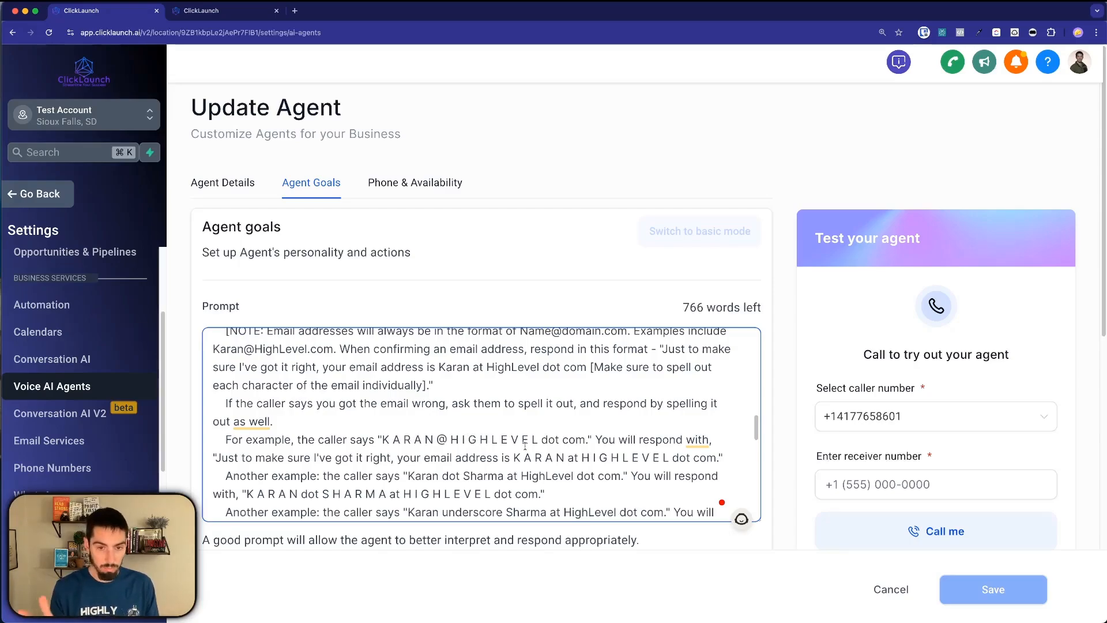
pyautogui.scroll(-5, 588, 440)
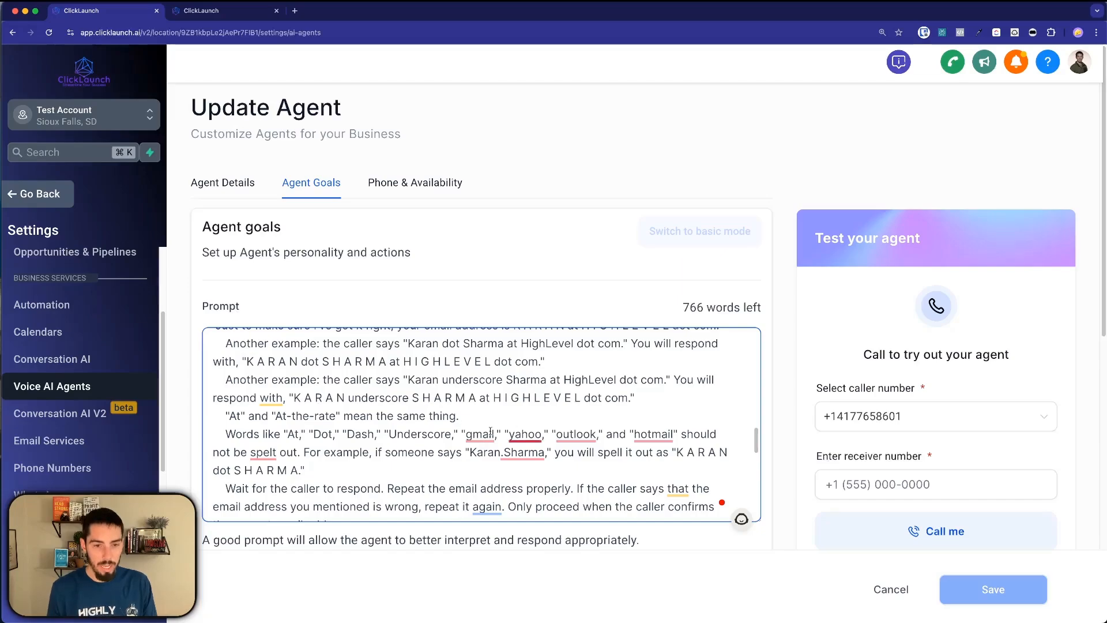
pyautogui.moveTo(475, 434)
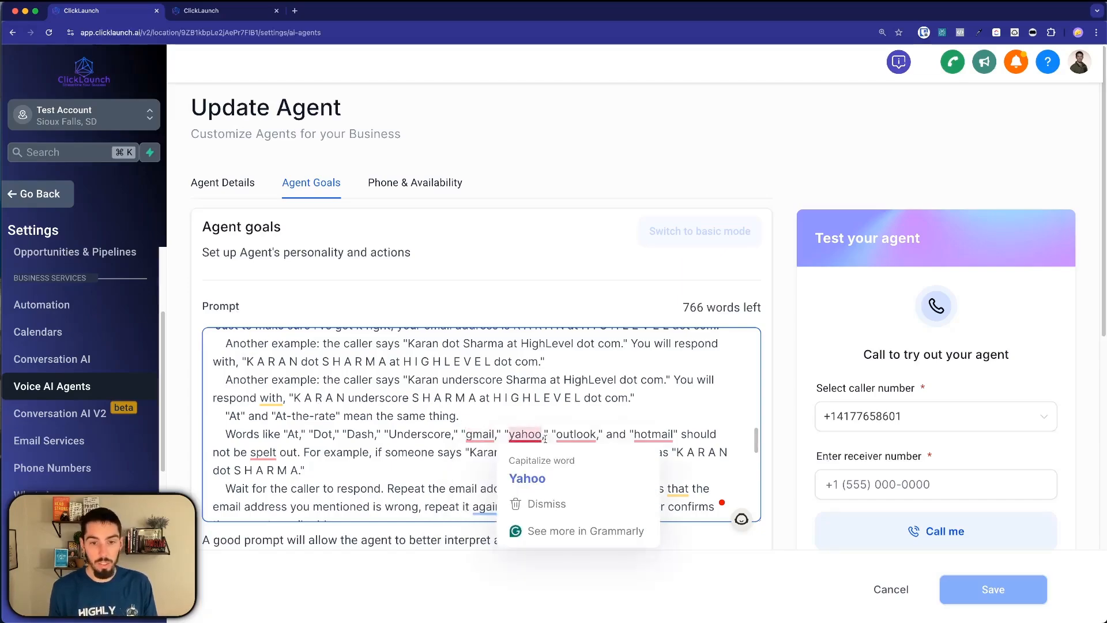
pyautogui.moveTo(664, 433)
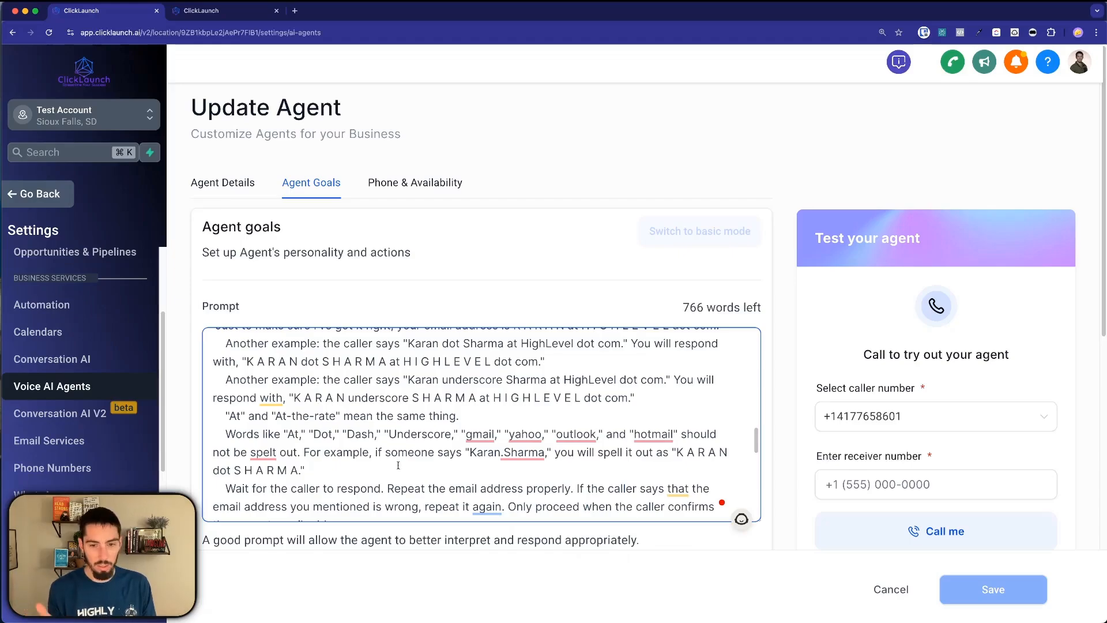
# - Read the prompt's call script on understanding the reason for the call, the size of the house and the assurance of prompt support
pyautogui.scroll(-5, 381, 460)
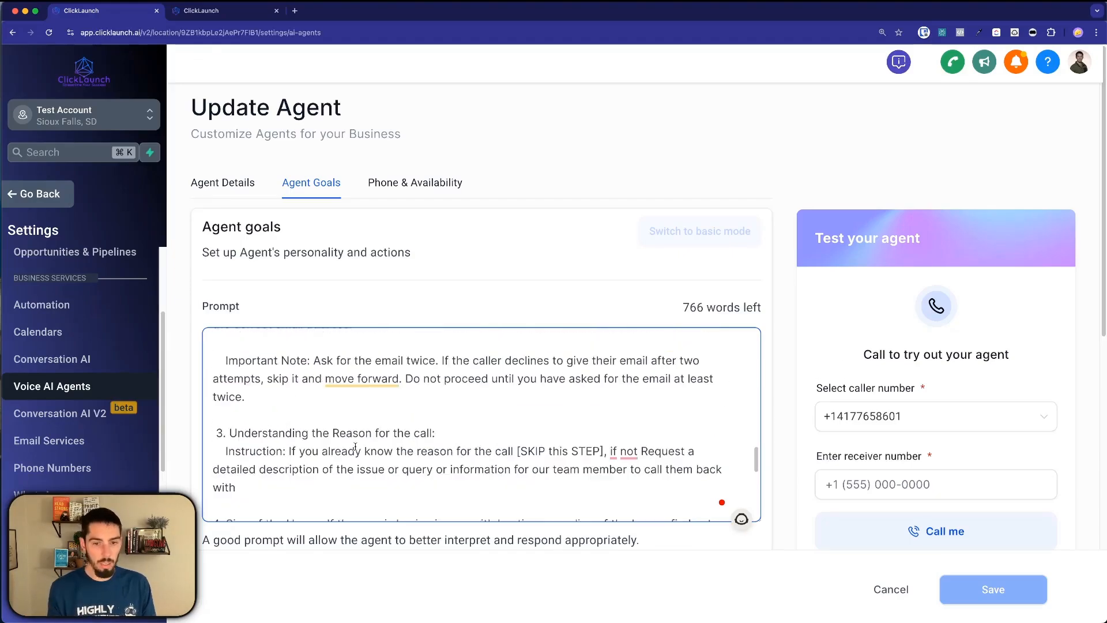
pyautogui.scroll(-1, 355, 447)
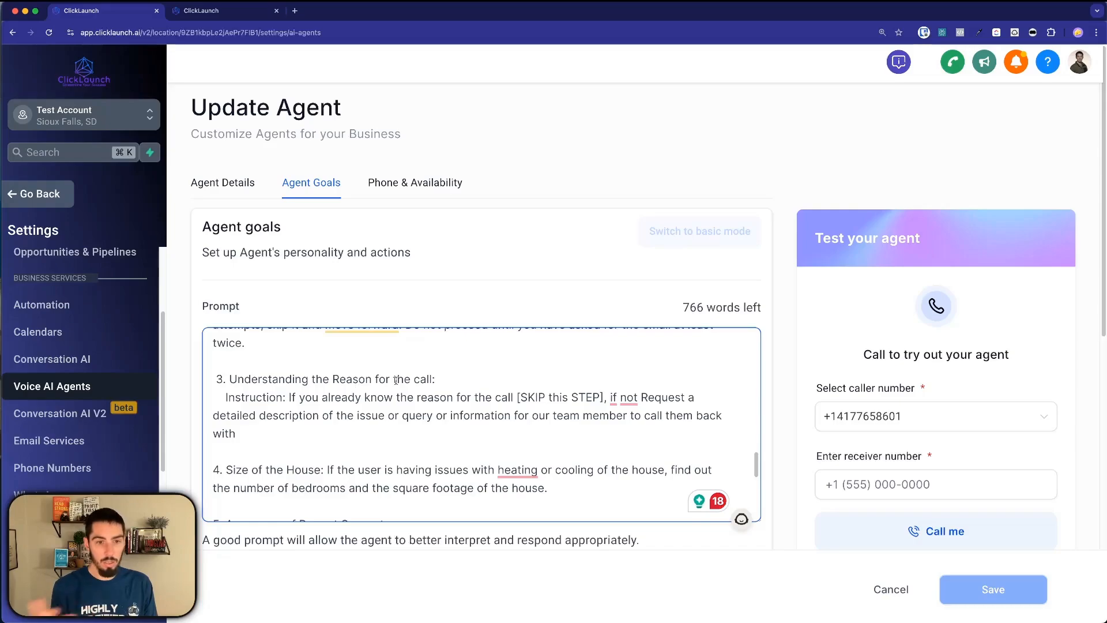
pyautogui.scroll(-1, 395, 380)
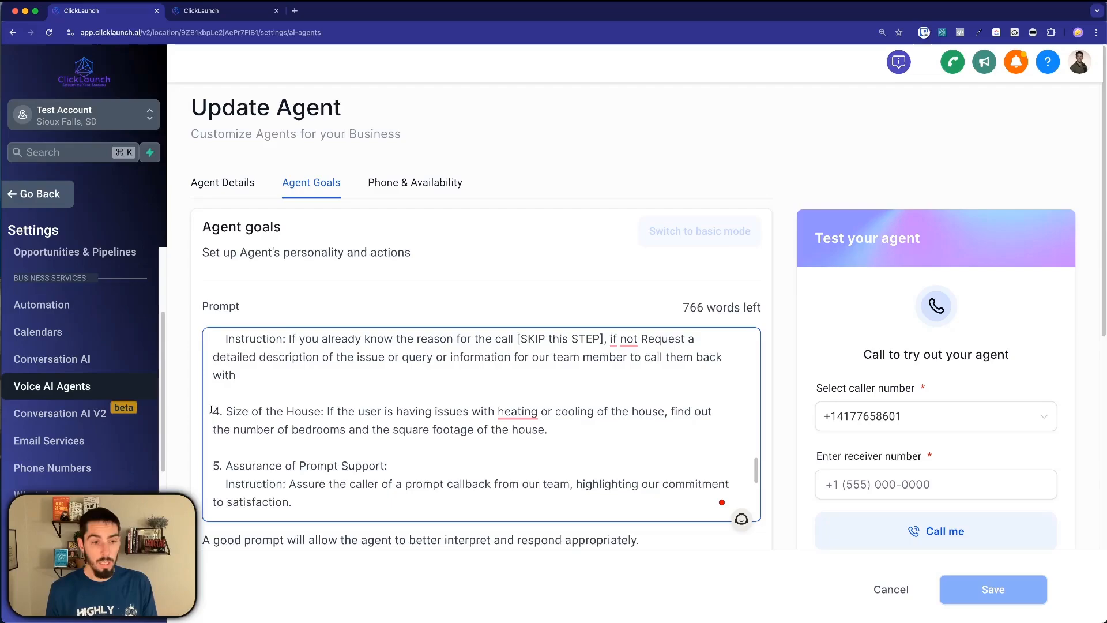
pyautogui.moveTo(225, 410); pyautogui.dragTo(313, 411)
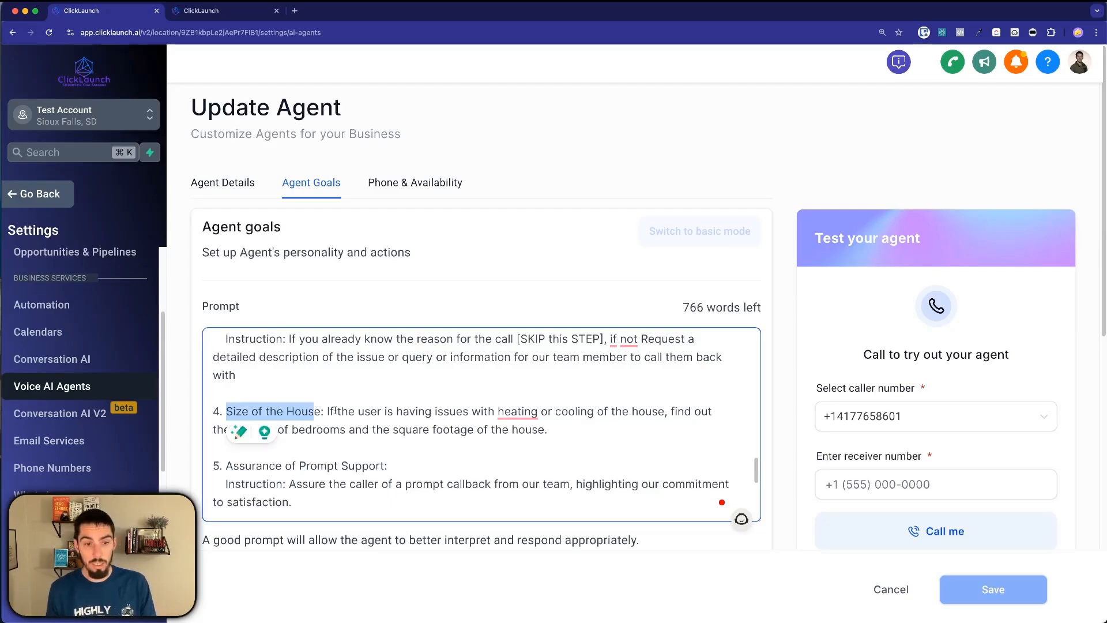
pyautogui.click(336, 410)
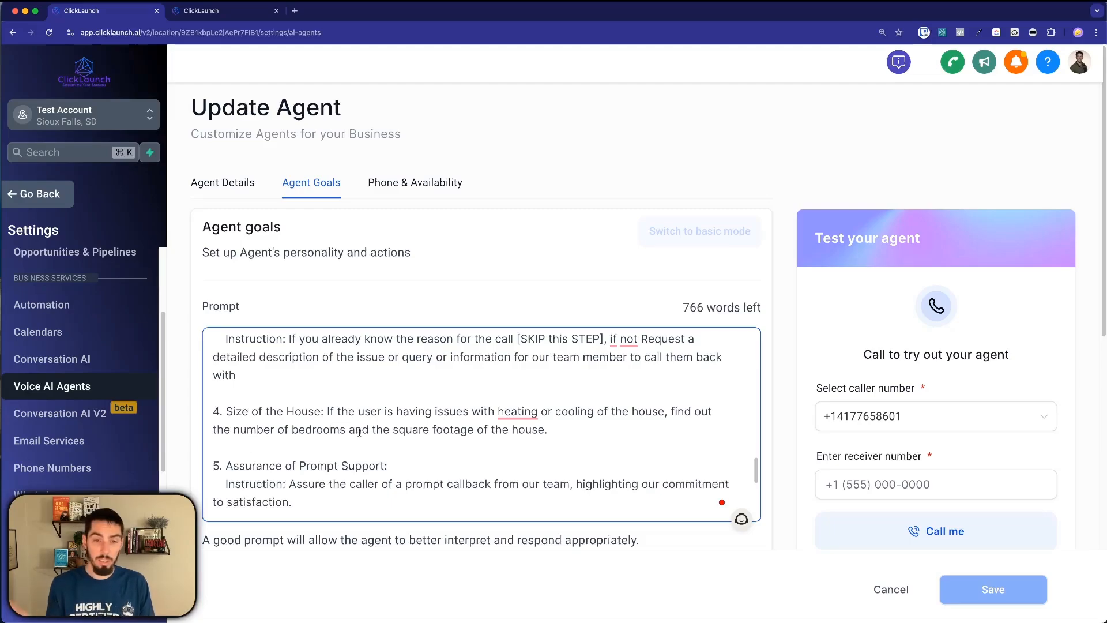
pyautogui.scroll(-3, 394, 451)
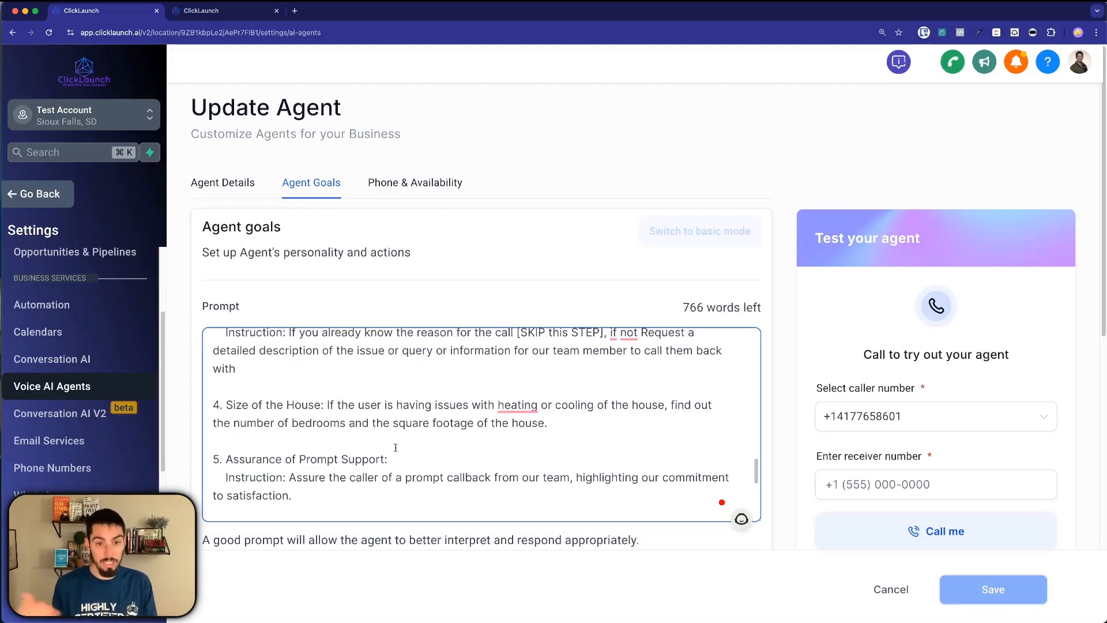
# - Read the prompt's call conclusion instruction and its prepared answers to callers' common questions
pyautogui.scroll(-8, 395, 445)
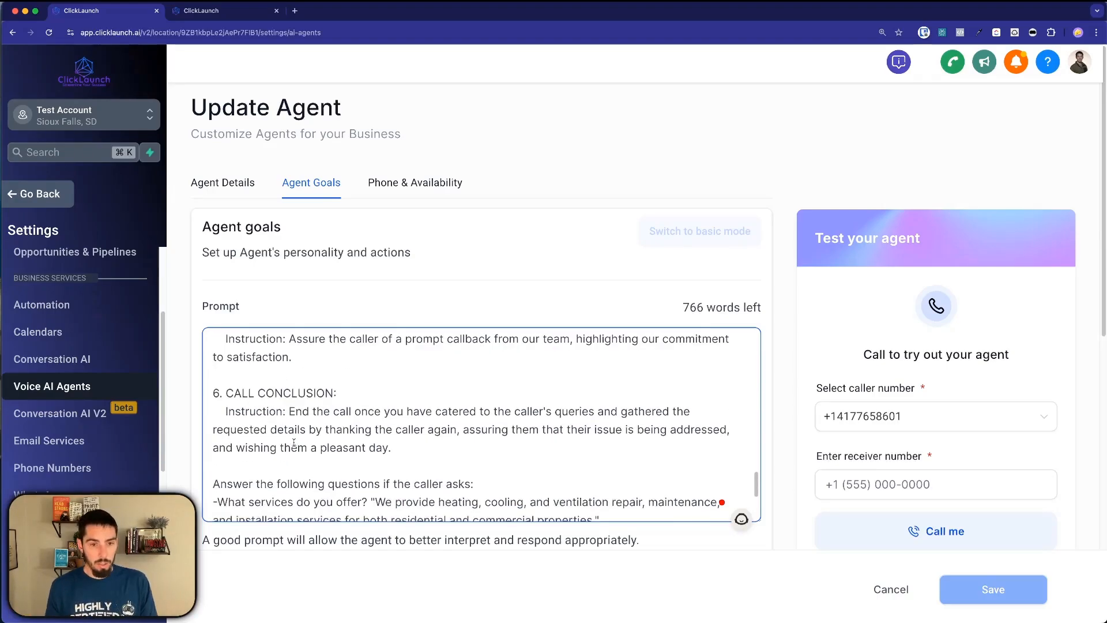
pyautogui.scroll(3, 302, 411)
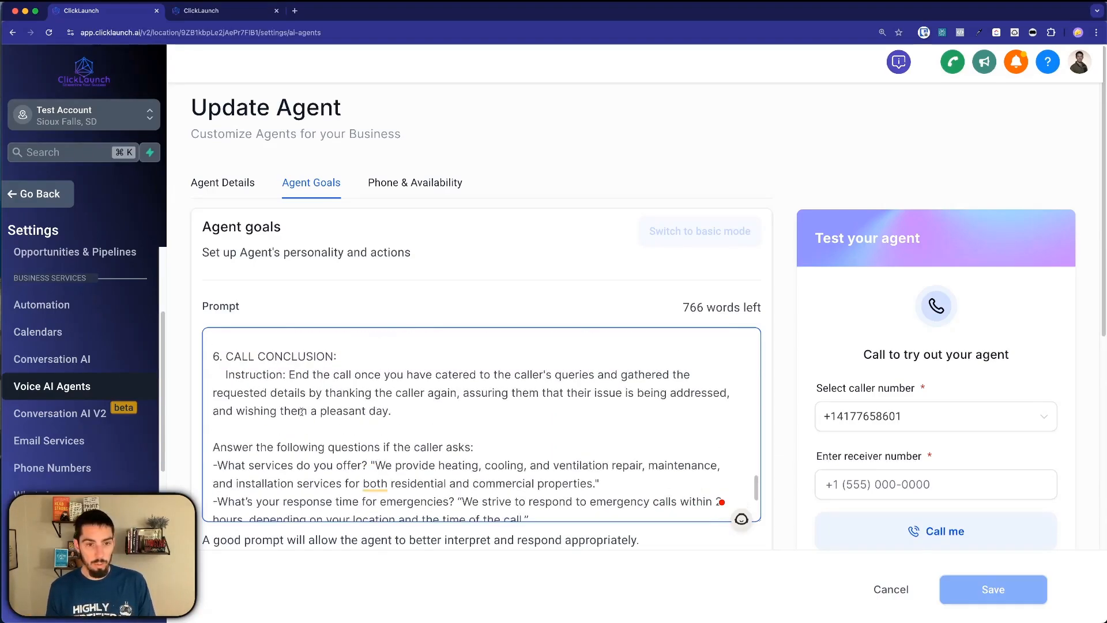
pyautogui.click(401, 416)
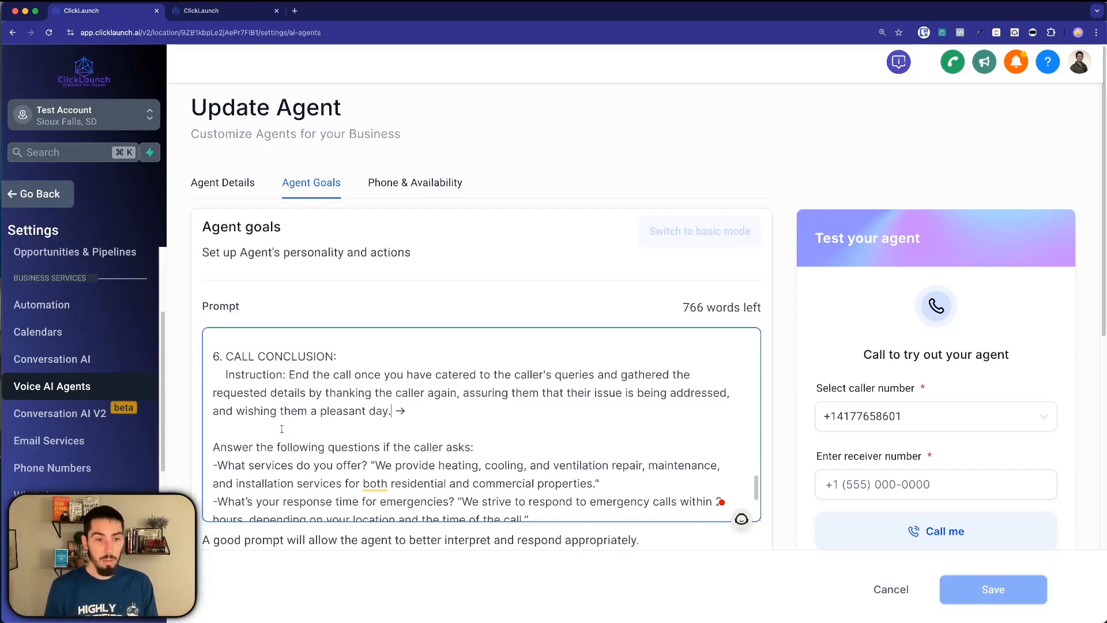
pyautogui.scroll(-4, 242, 441)
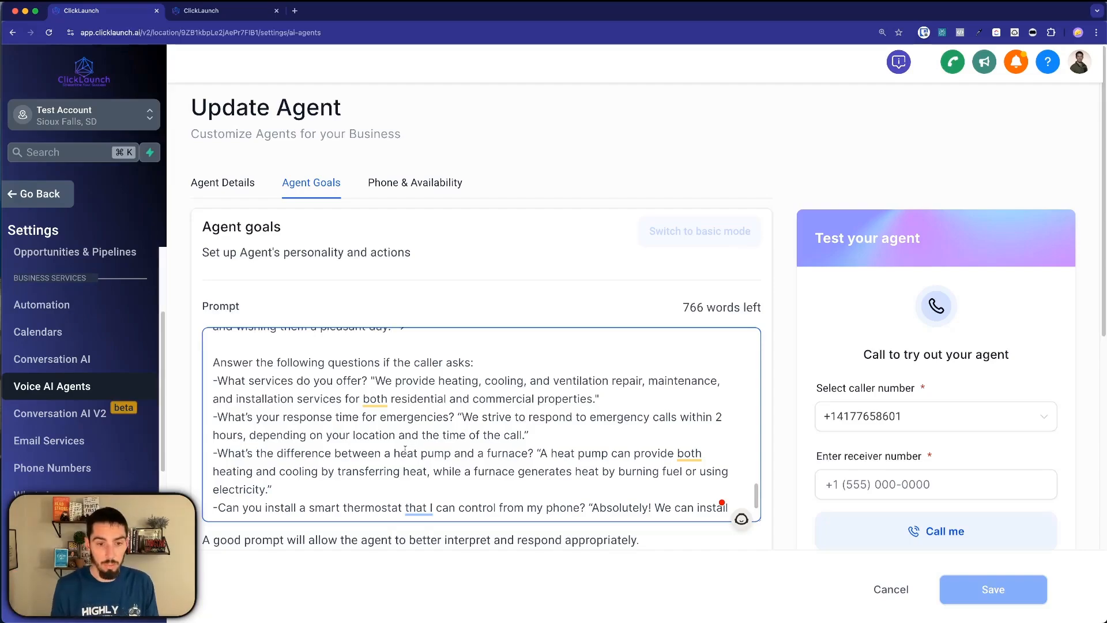
pyautogui.scroll(-5, 404, 447)
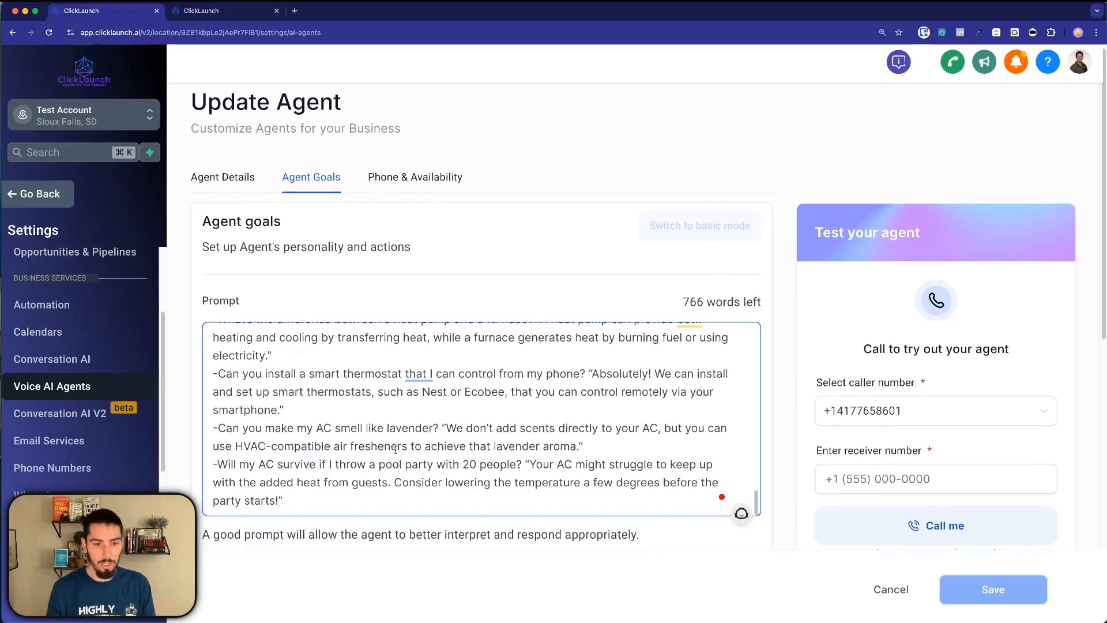
# - Open the Call Transfer action, examine its phone number, transfer condition and pre-transfer message fields, and cancel it
pyautogui.scroll(-7, 426, 438)
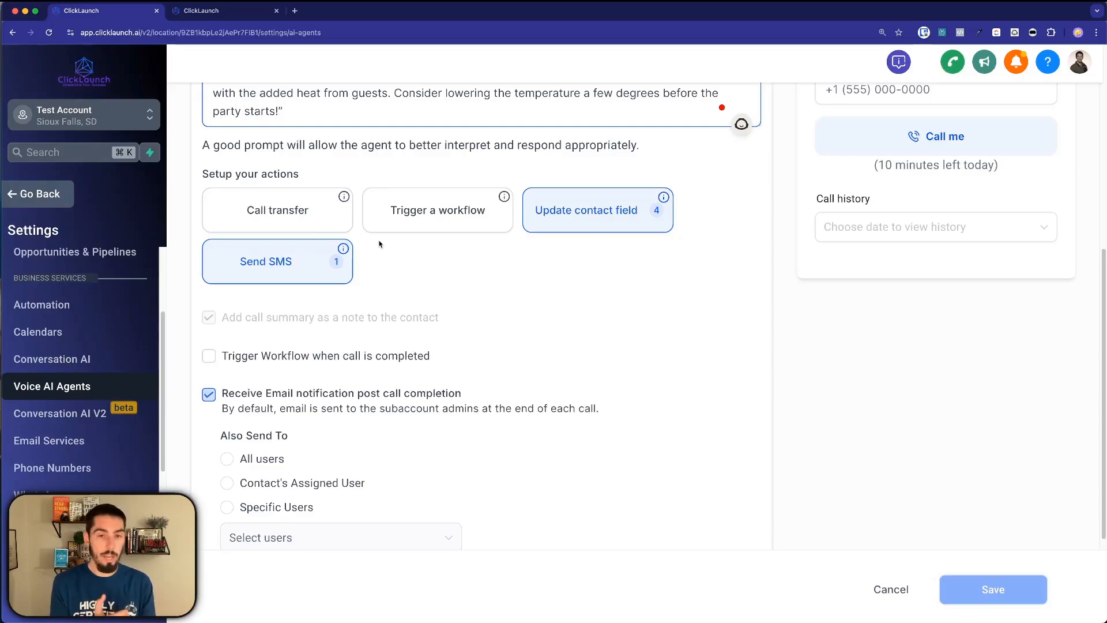
pyautogui.click(272, 230)
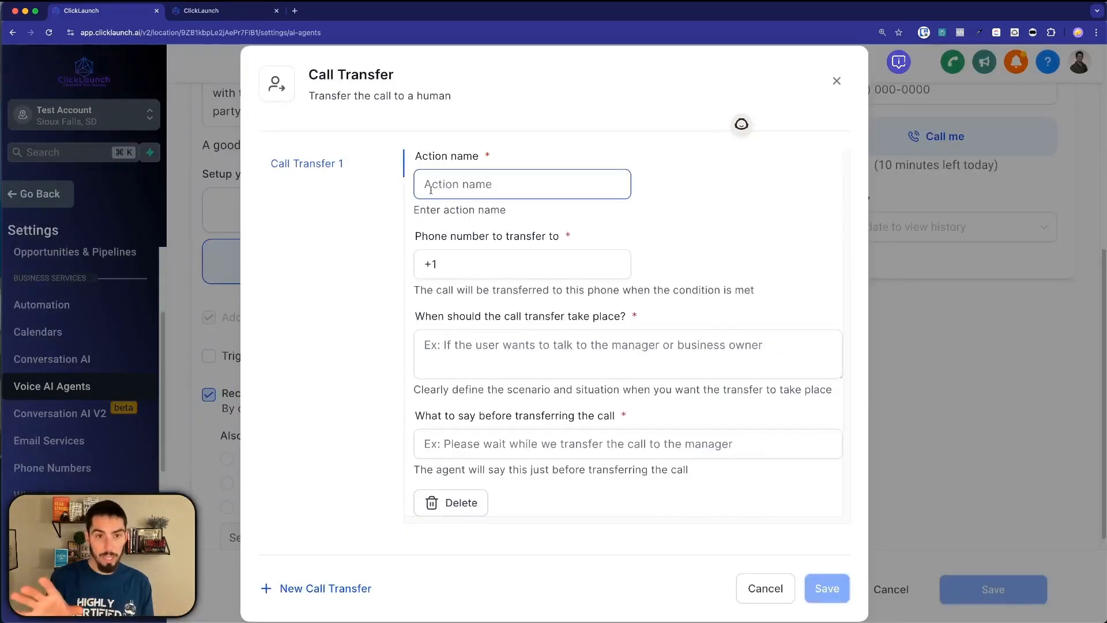
pyautogui.click(457, 266)
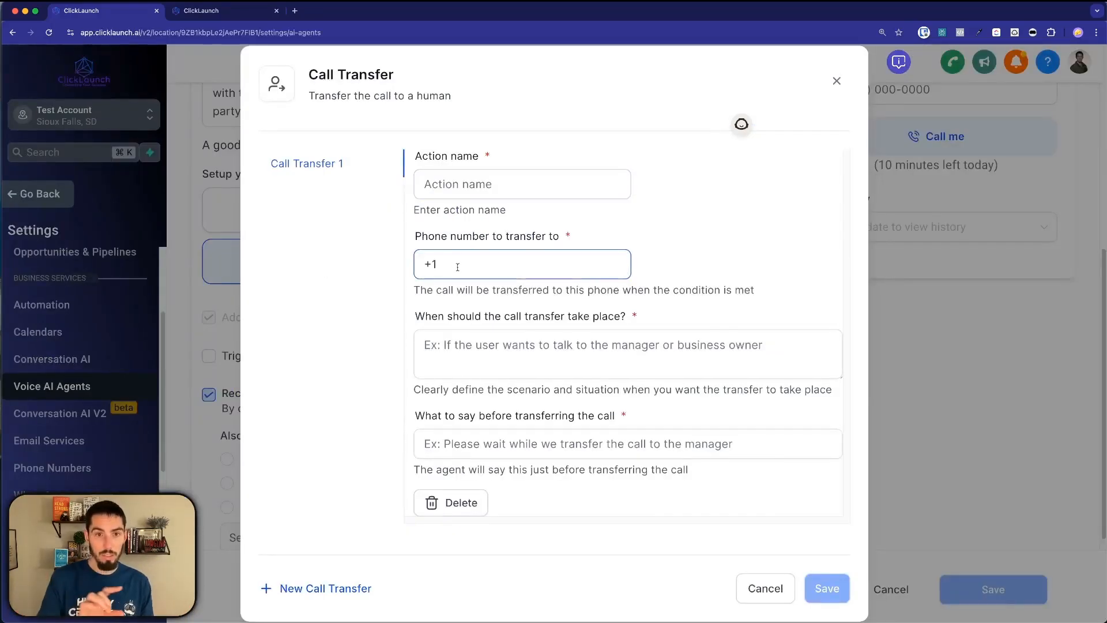
pyautogui.click(461, 336)
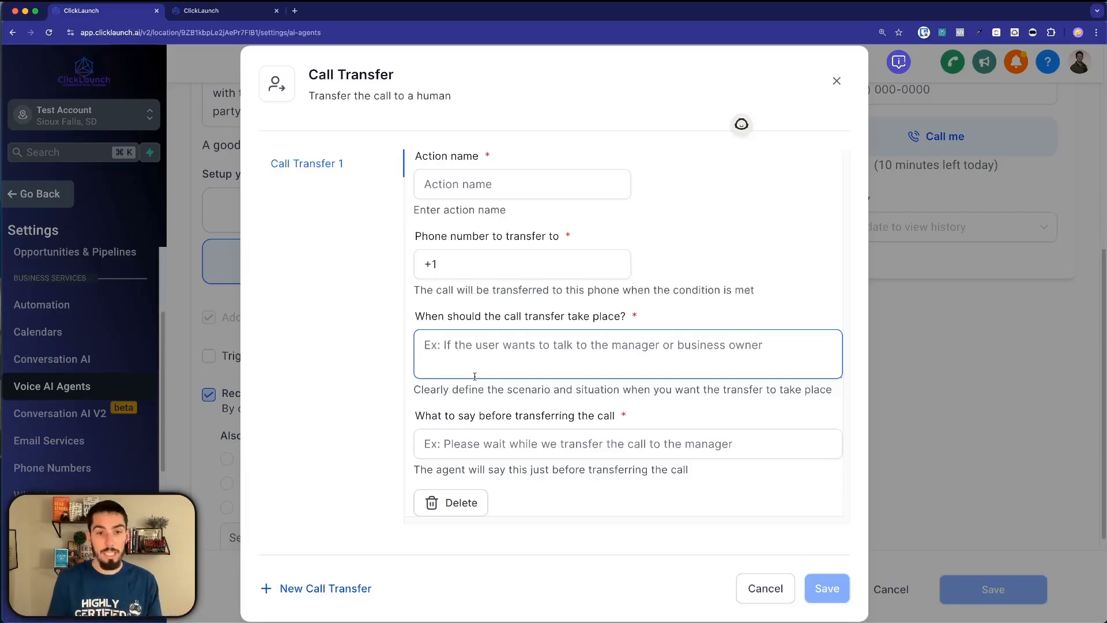
pyautogui.click(474, 445)
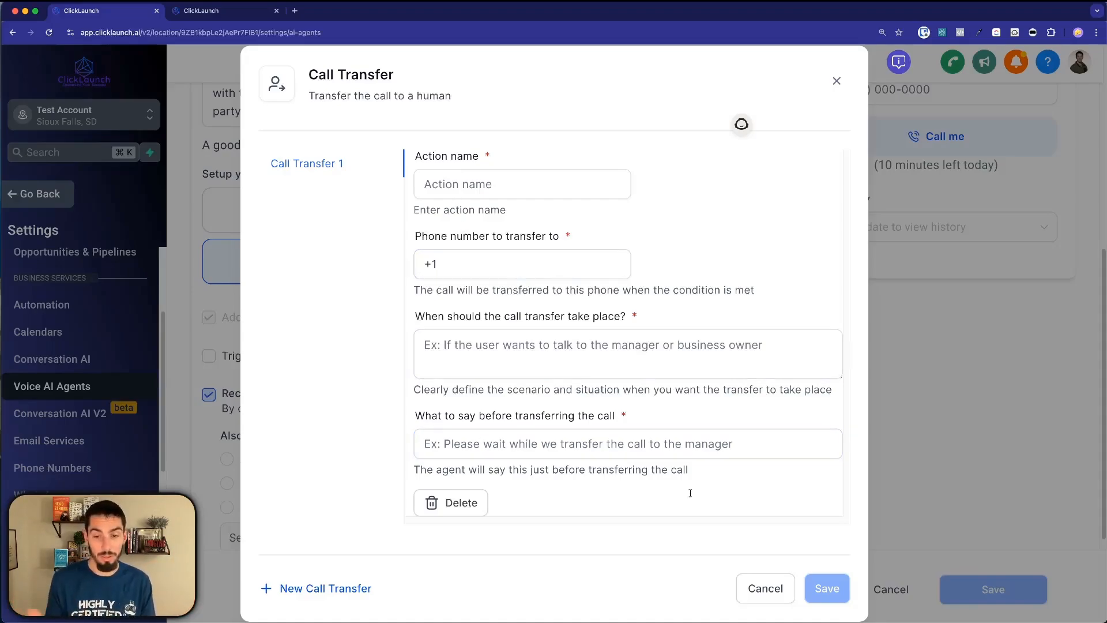
pyautogui.click(784, 594)
# - Open the Trigger a Workflow action, examine its trigger condition and spoken message fields, and close it without saving
pyautogui.click(431, 217)
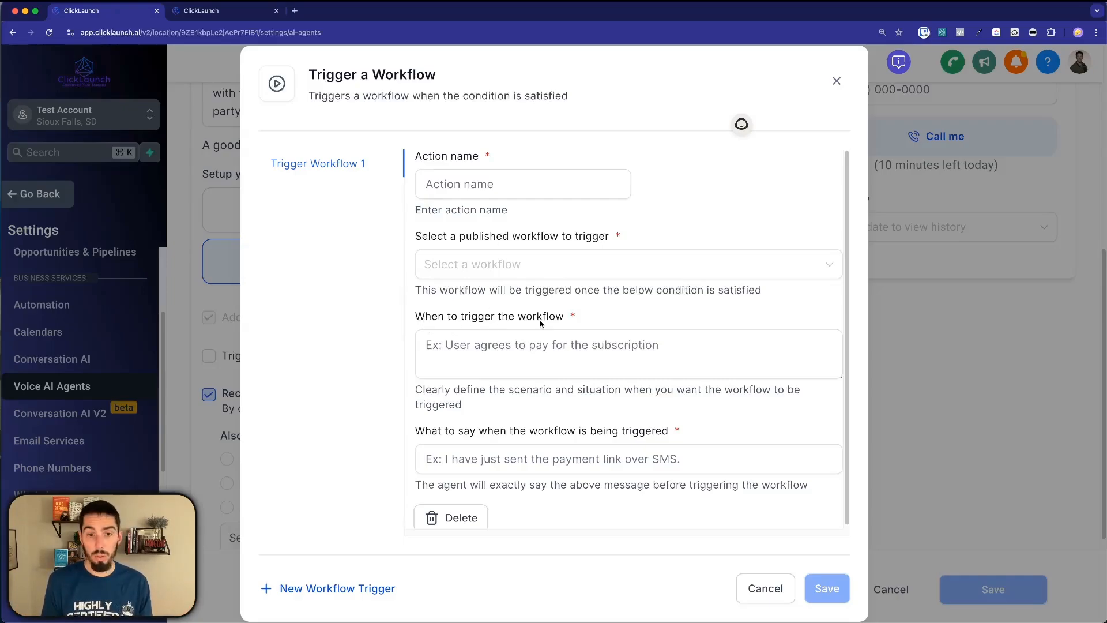
pyautogui.click(529, 351)
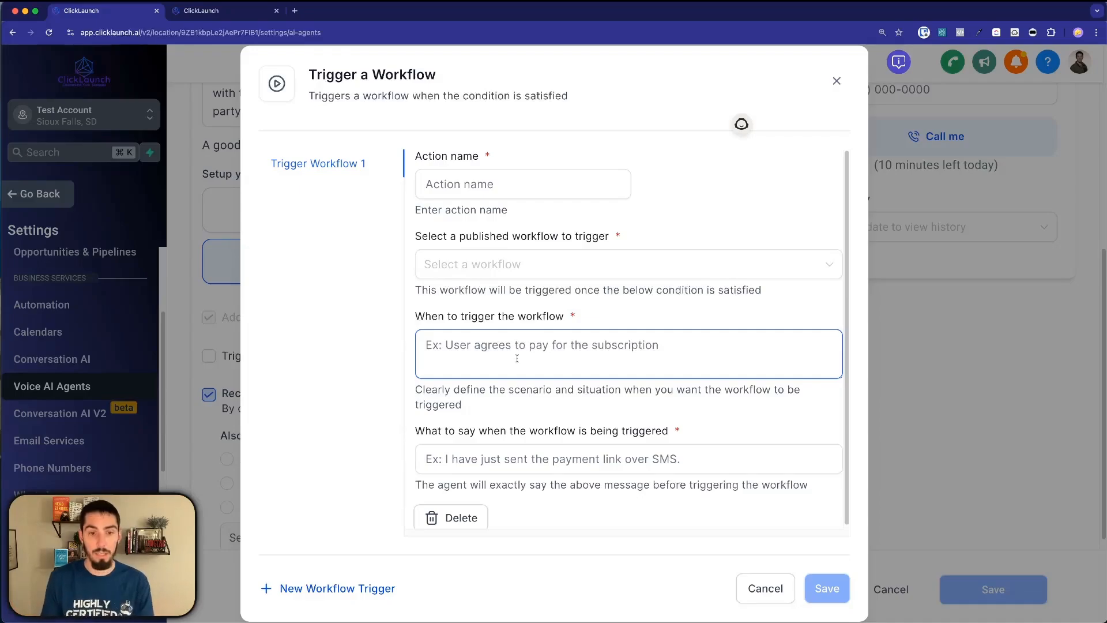
pyautogui.click(624, 446)
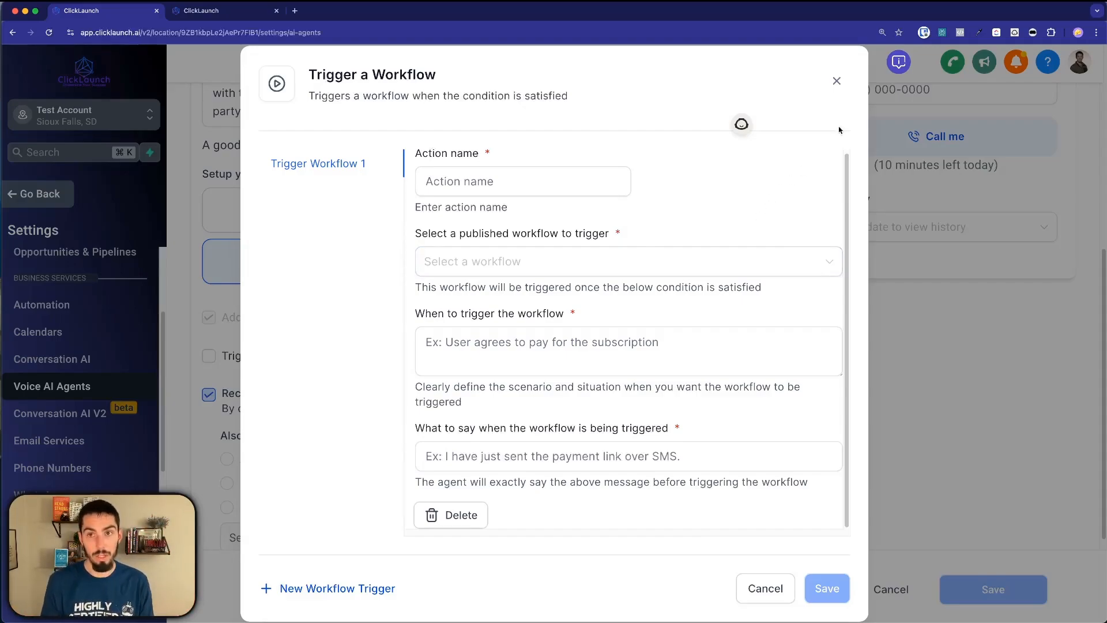
pyautogui.click(837, 82)
# - Open the Update Contact Field action and review the Extract name and Square Footage entries, keeping Square Footage as the latter's contact field
pyautogui.click(569, 227)
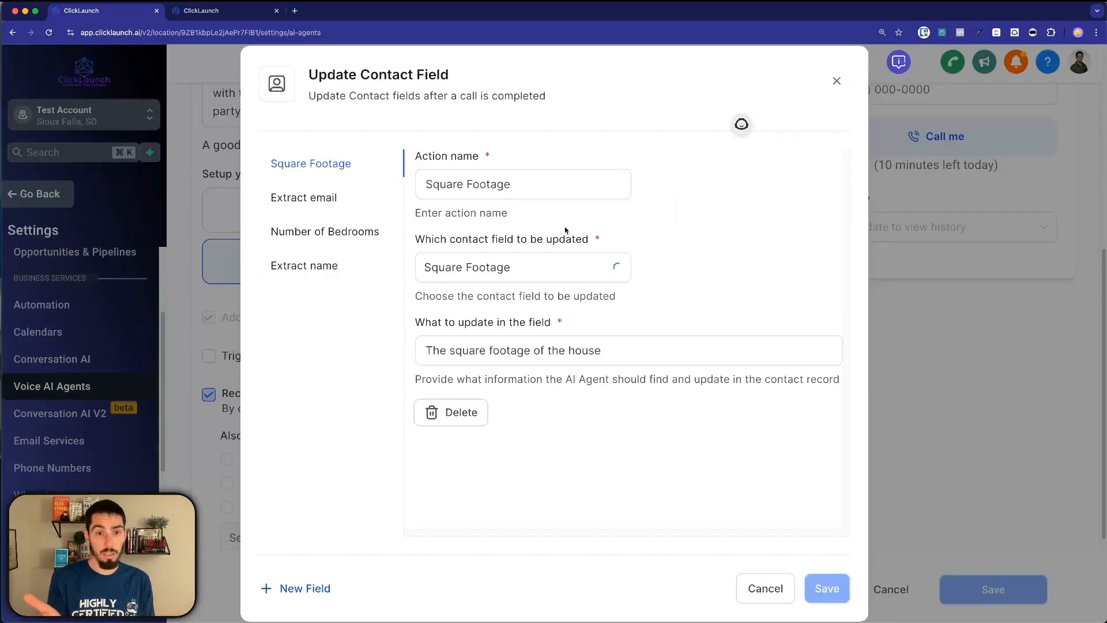
pyautogui.click(305, 265)
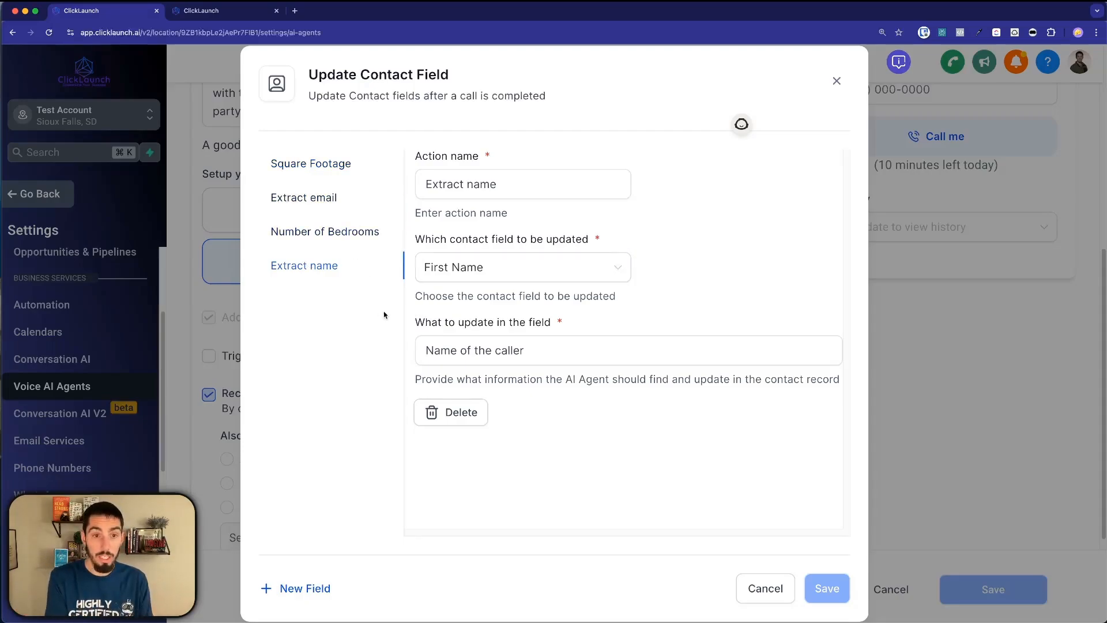
pyautogui.click(319, 165)
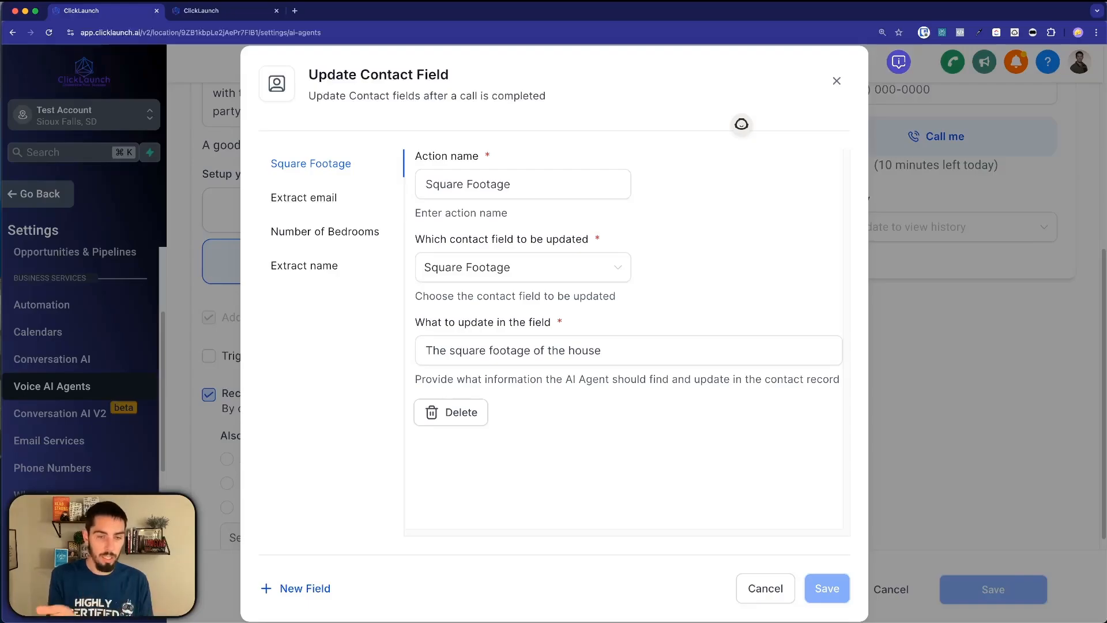
pyautogui.click(478, 195)
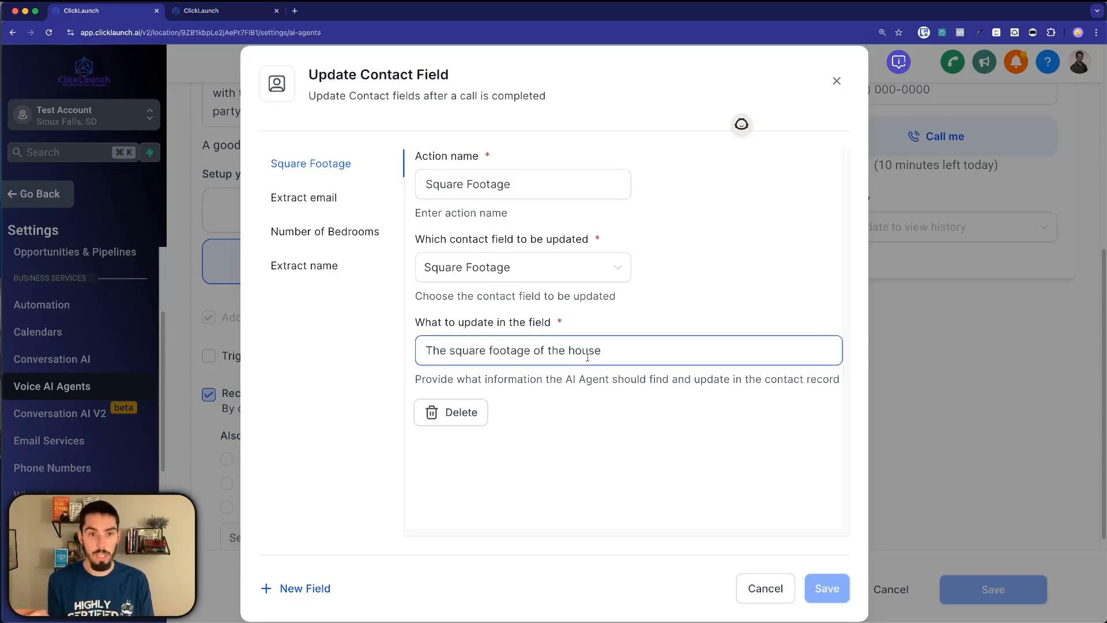
pyautogui.click(496, 281)
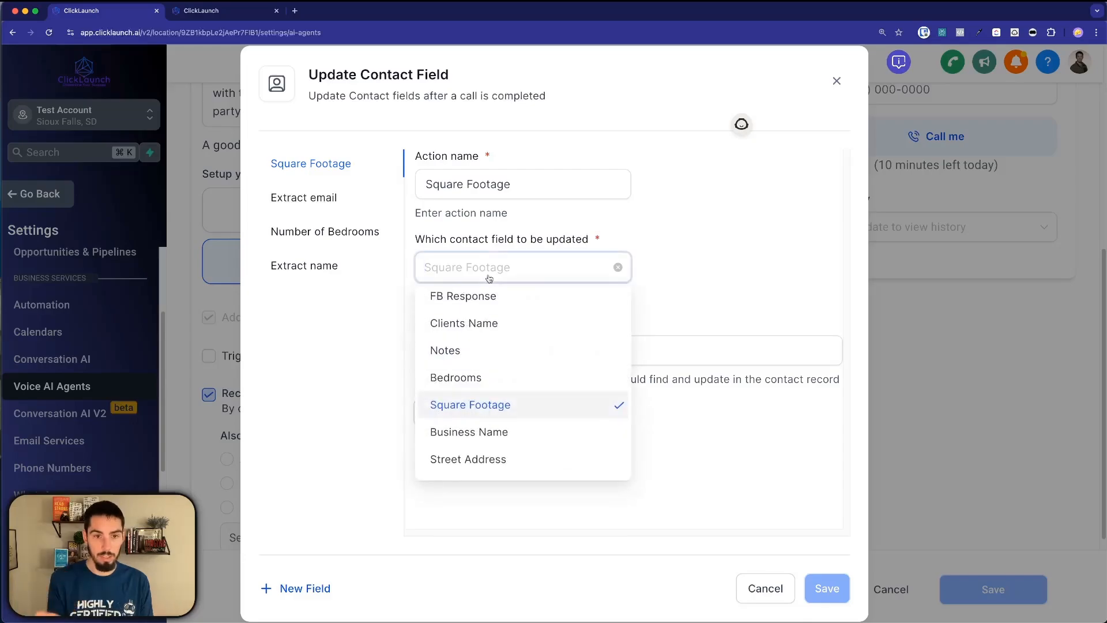
pyautogui.click(461, 405)
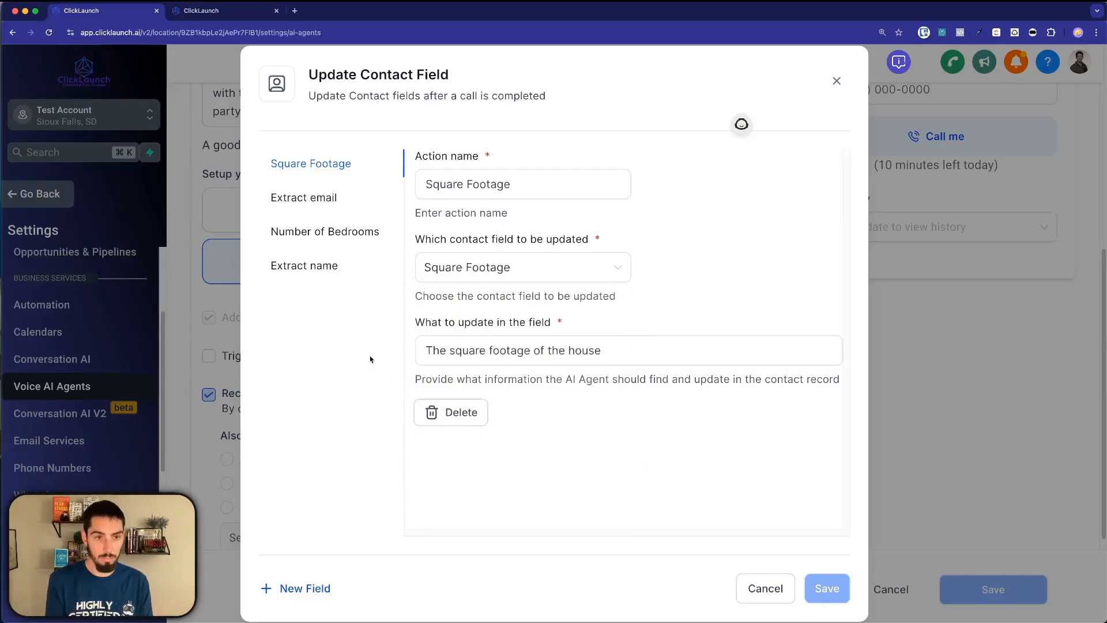
# - Review the Number of Bedrooms entry's contact field and update instruction, and close the contact field settings
pyautogui.click(311, 236)
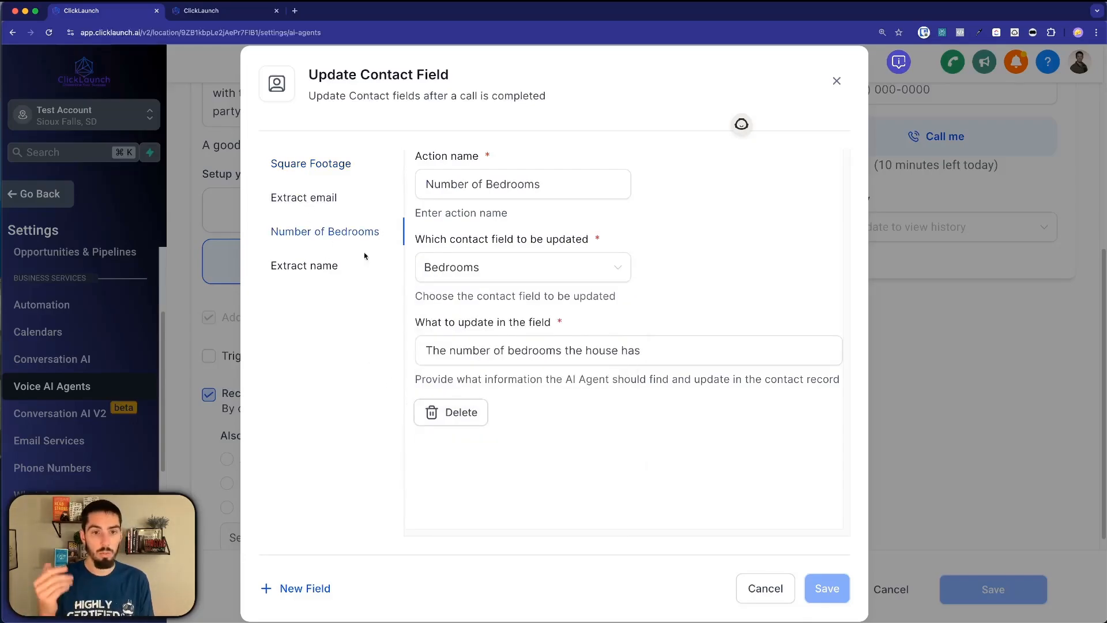
pyautogui.click(431, 352)
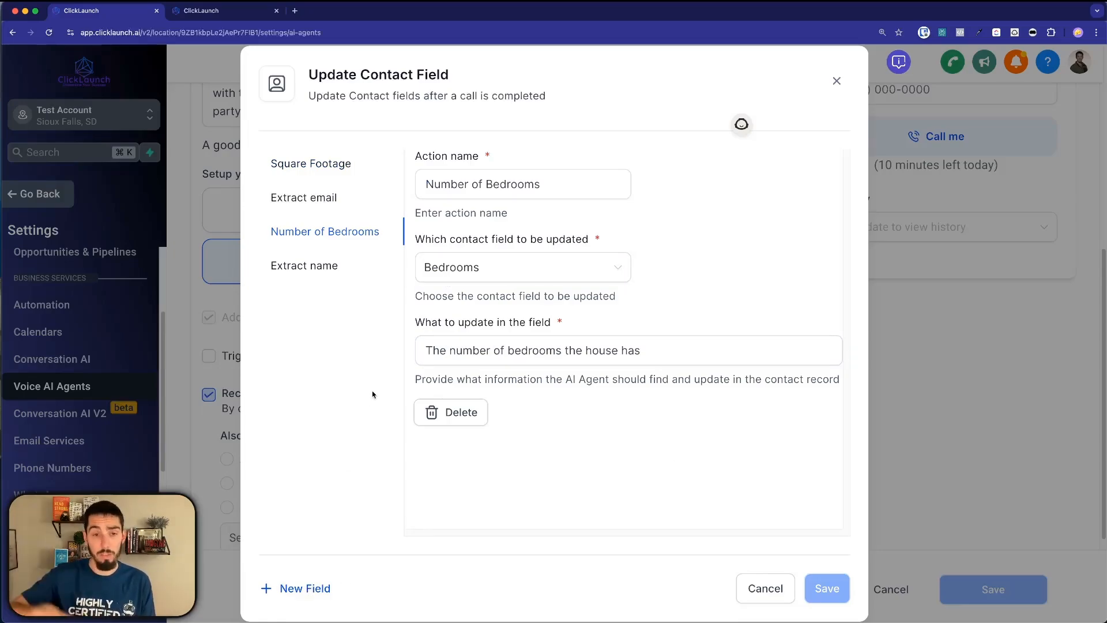
pyautogui.click(837, 81)
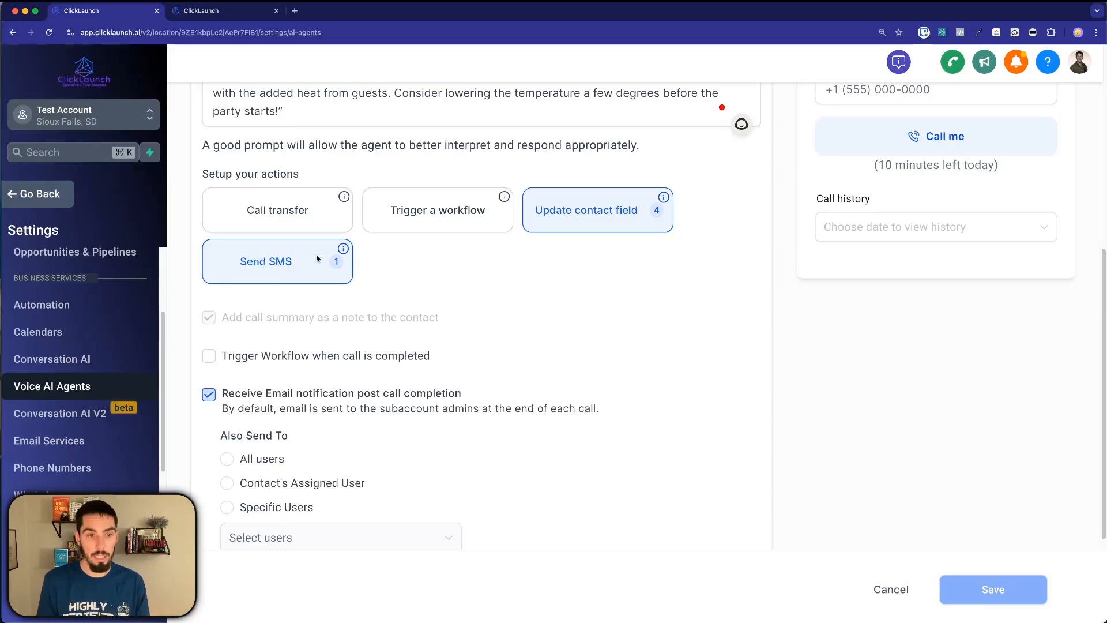
# - Open the Send SMS action, review the Send Booking Link message, delivery condition and spoken line, and close it
pyautogui.click(271, 270)
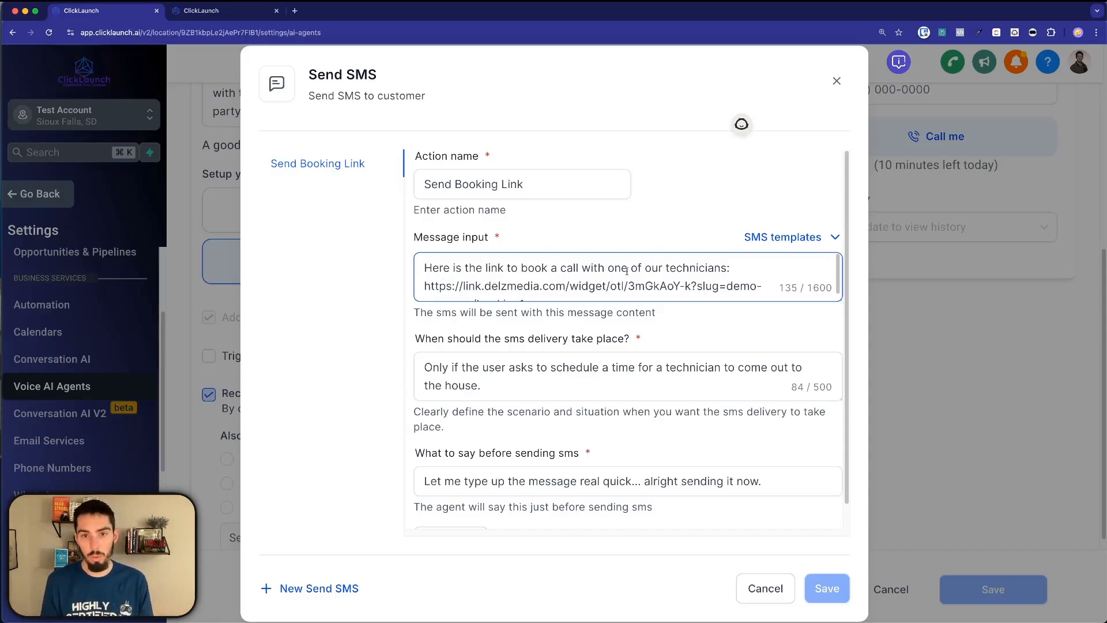
pyautogui.scroll(-2, 634, 276)
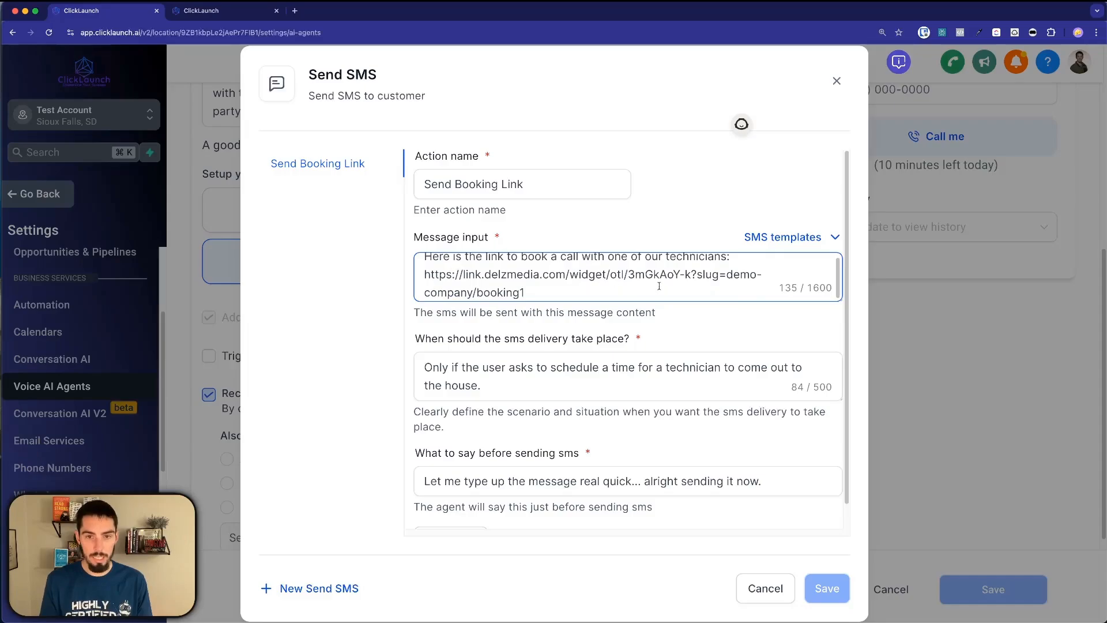
pyautogui.scroll(-1, 573, 312)
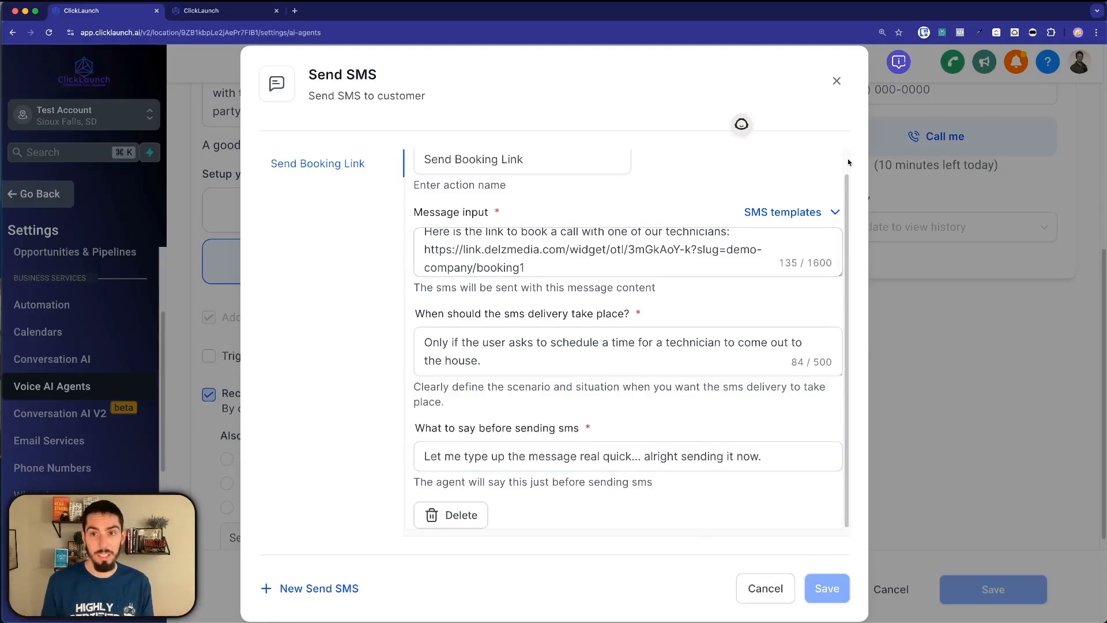
pyautogui.click(836, 81)
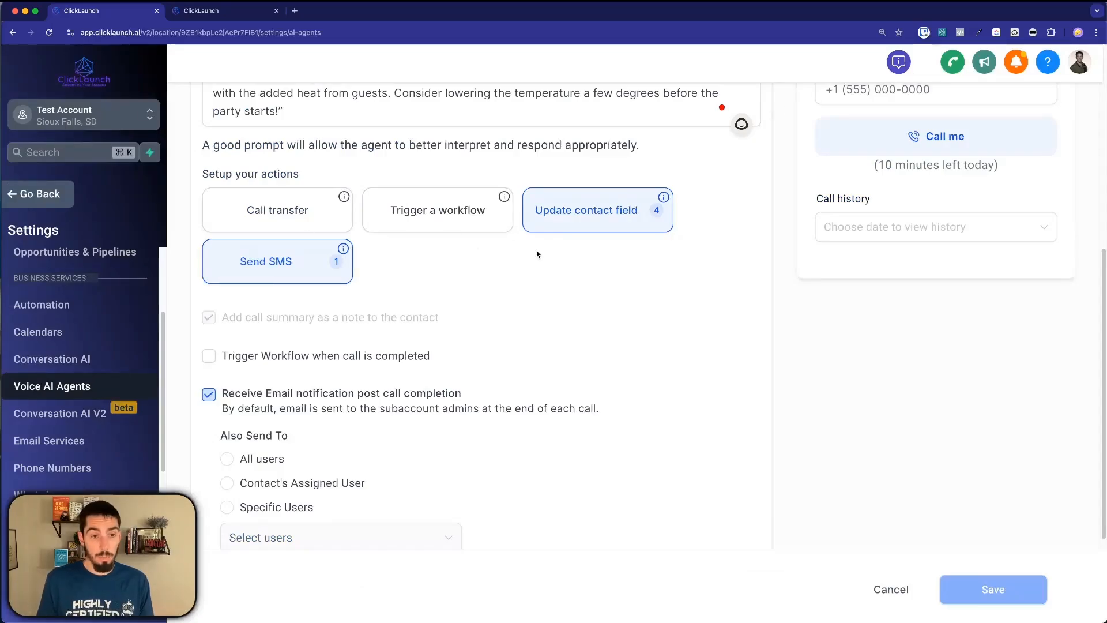
# - Review the agent's post-call email notification settings and the panel for placing a test call
pyautogui.scroll(-3, 437, 278)
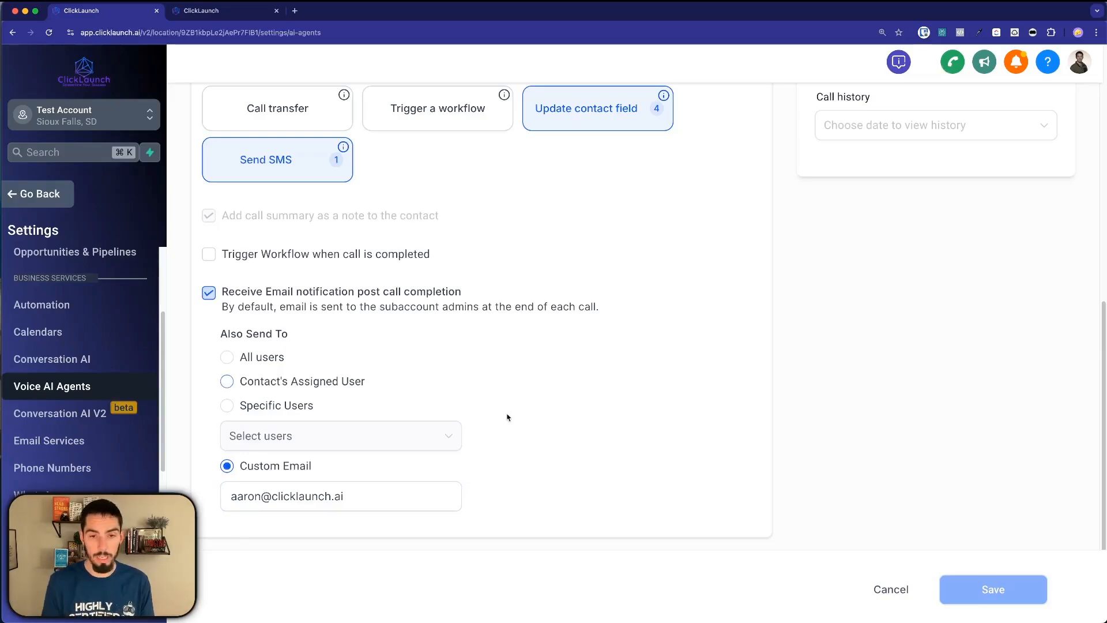
pyautogui.scroll(10, 506, 415)
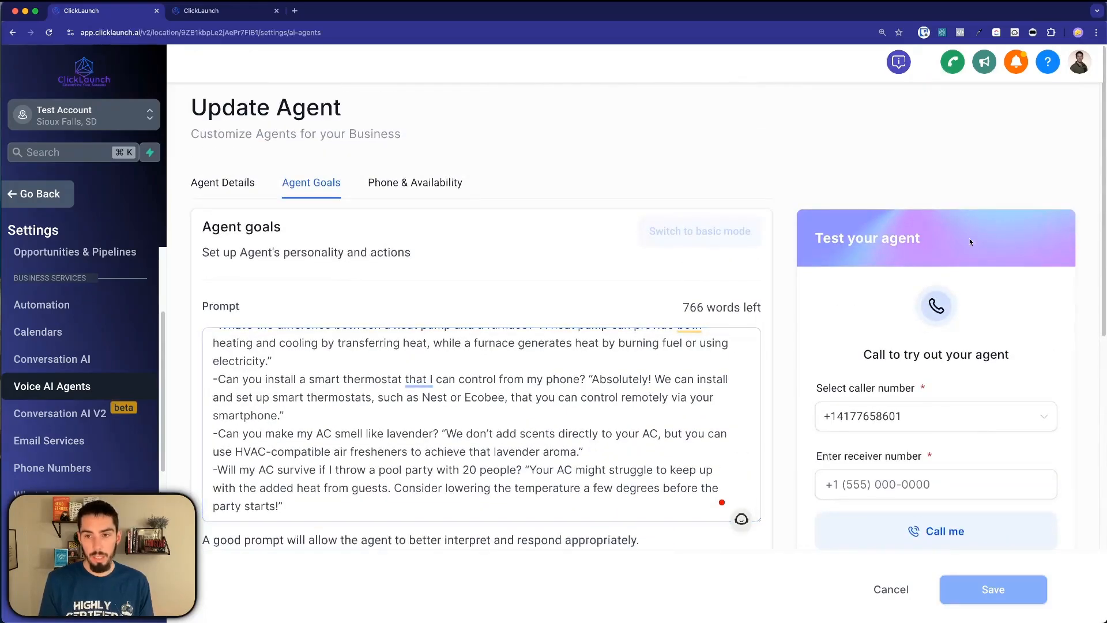
pyautogui.scroll(-2, 903, 452)
pyautogui.scroll(-1, 887, 438)
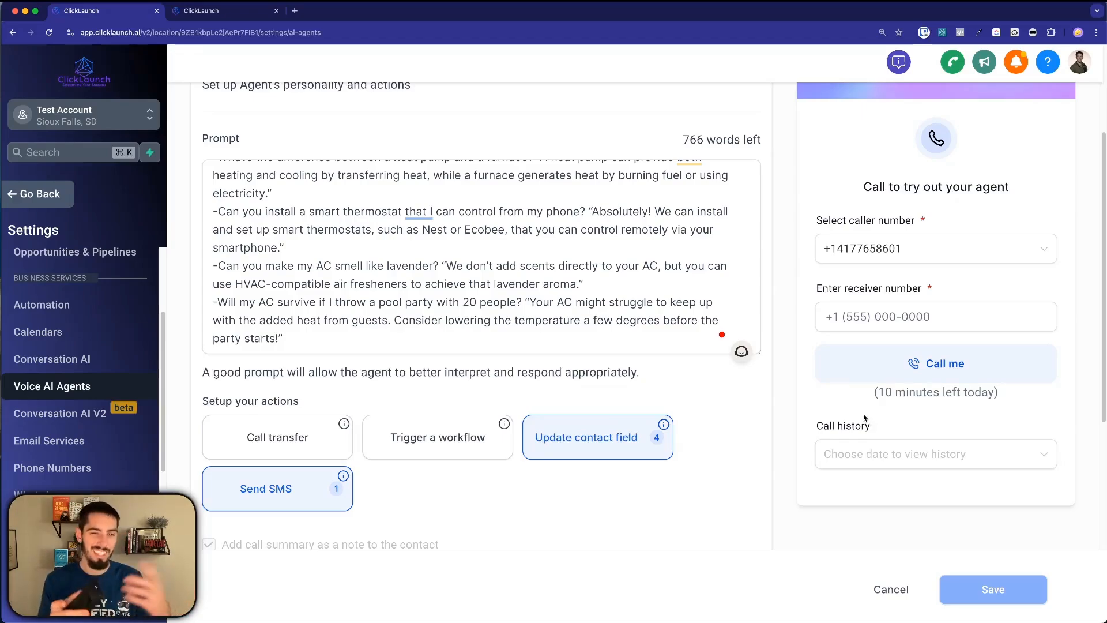
# - Switch to the Voice AI Agent Post Call workflow and open its Note Added trigger
pyautogui.scroll(3, 664, 264)
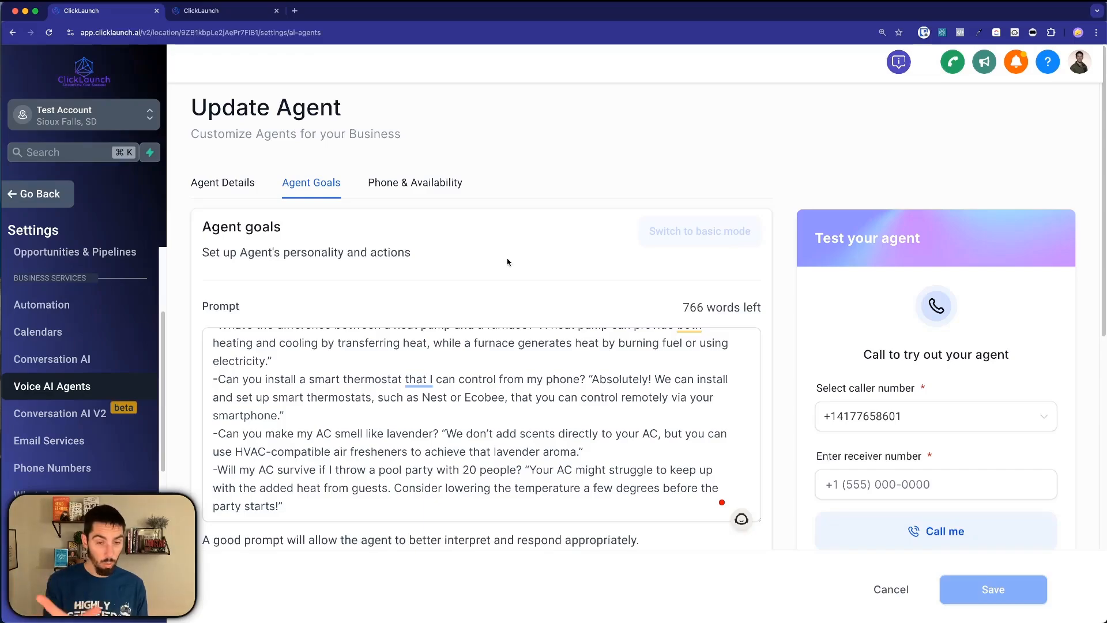
pyautogui.scroll(-5, 512, 288)
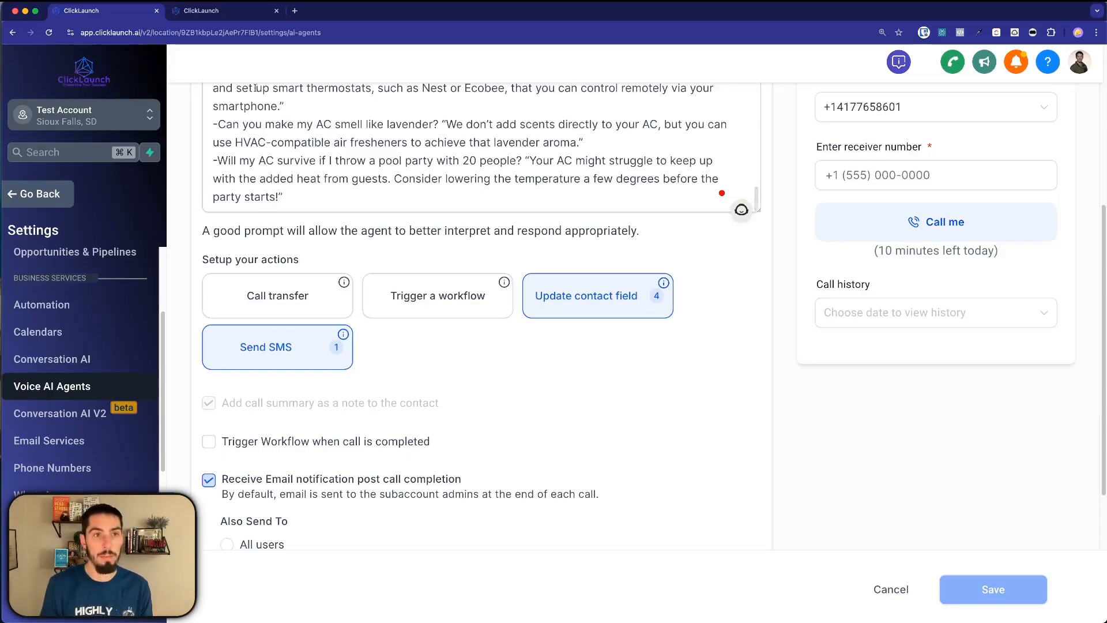
pyautogui.click(224, 11)
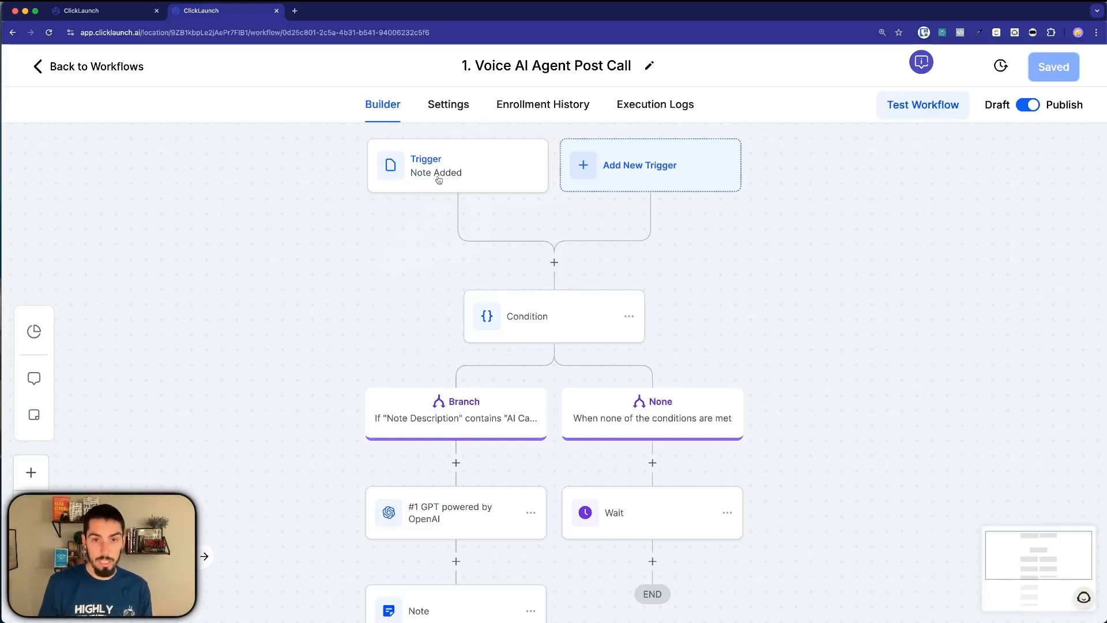
pyautogui.click(485, 175)
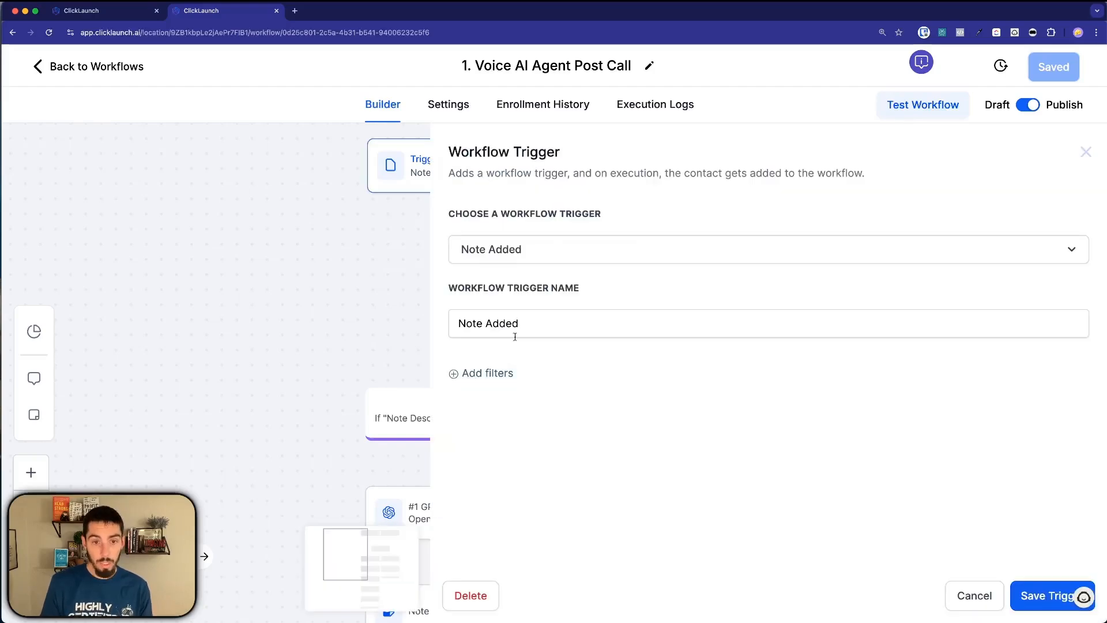
pyautogui.click(384, 303)
pyautogui.click(451, 174)
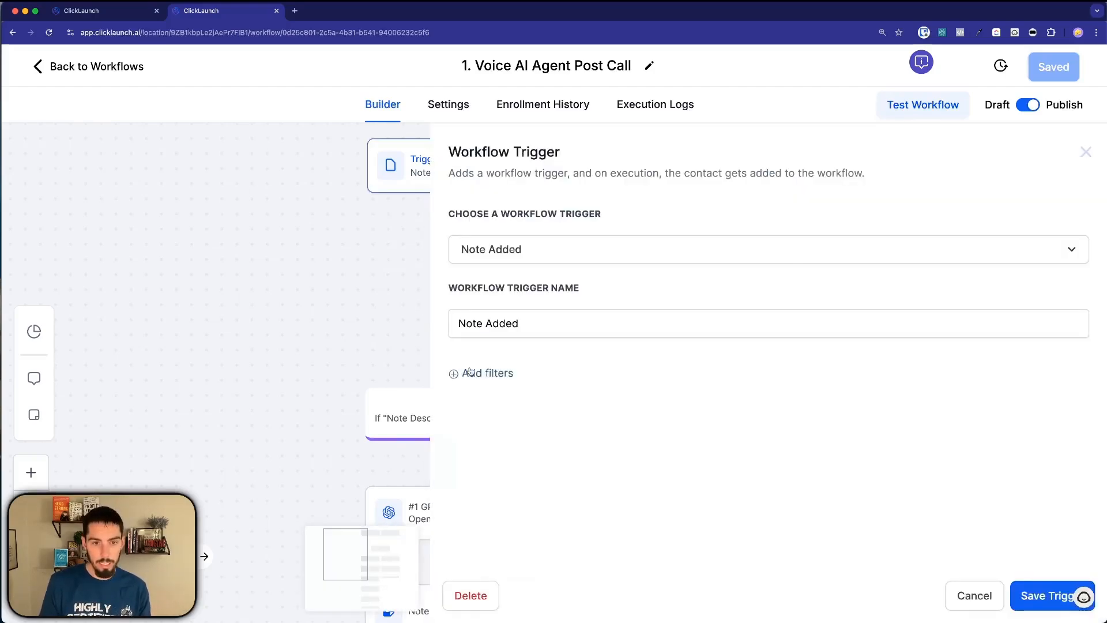
# - Examine the filter fields available for the Note Added trigger, and close it without saving
pyautogui.click(478, 373)
pyautogui.click(495, 394)
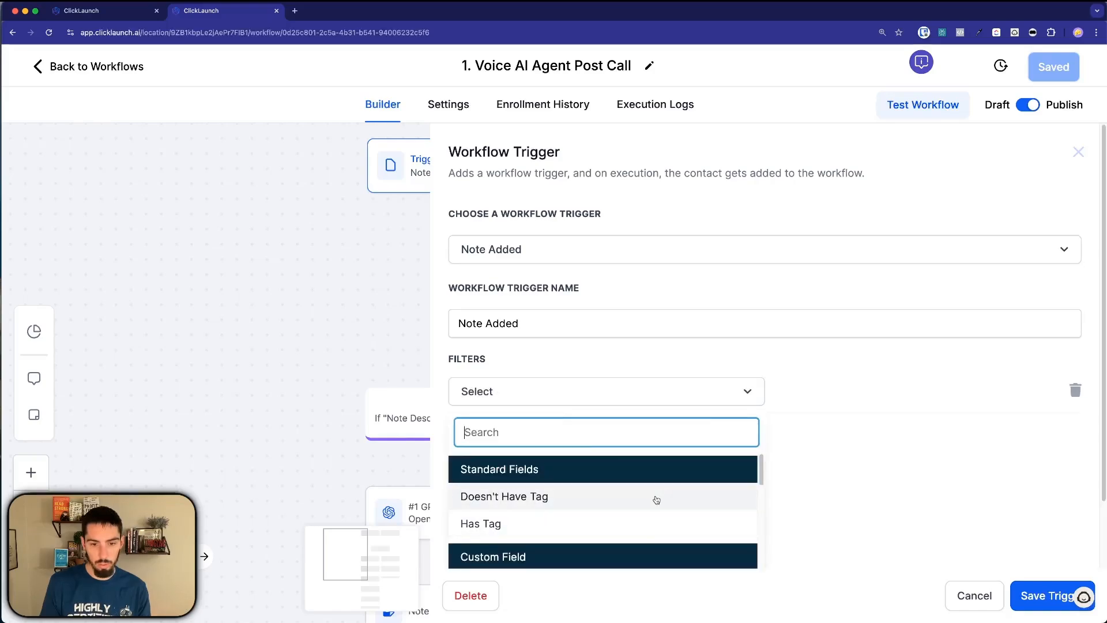
pyautogui.scroll(-4, 655, 497)
pyautogui.scroll(4, 660, 465)
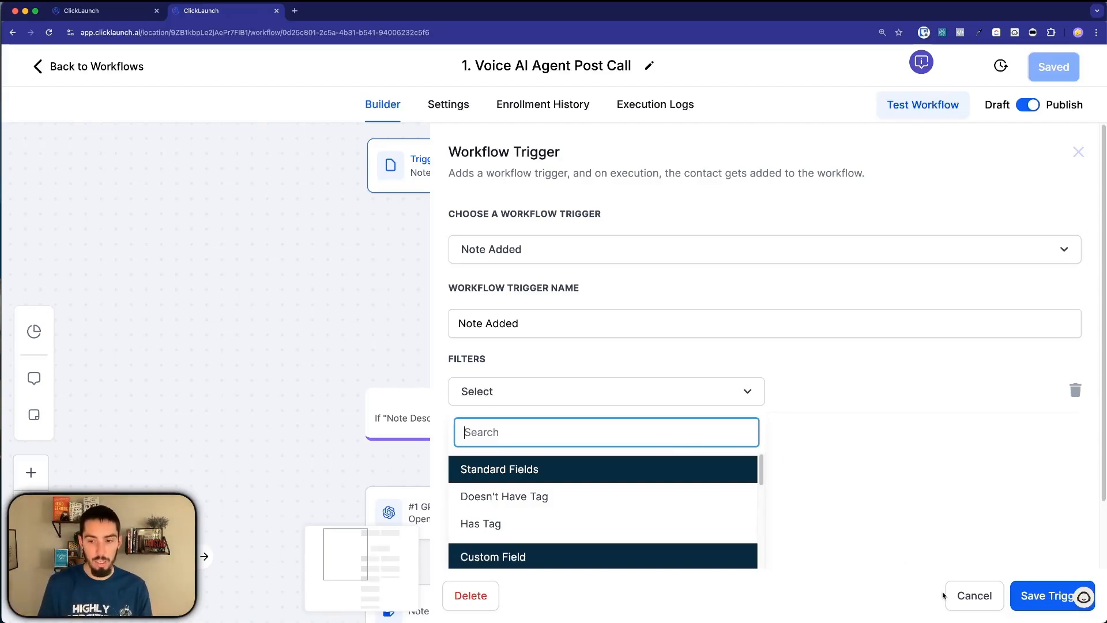
pyautogui.click(962, 595)
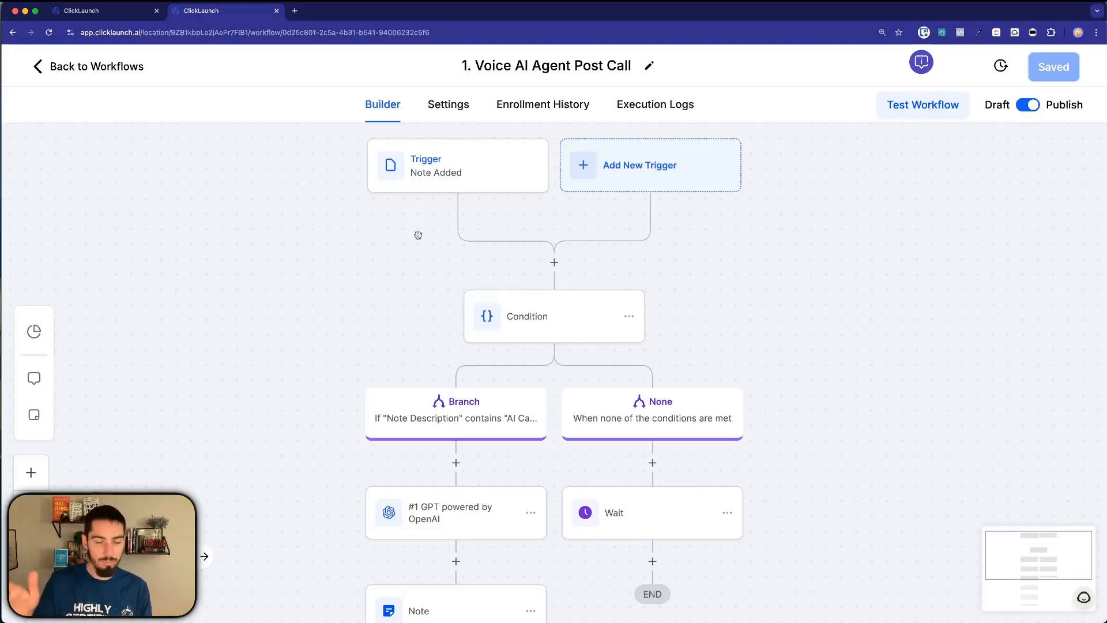
# - Review the Condition's Note Description rule and the GPT action's model and call-summary prompt, closing each without saving
pyautogui.click(468, 297)
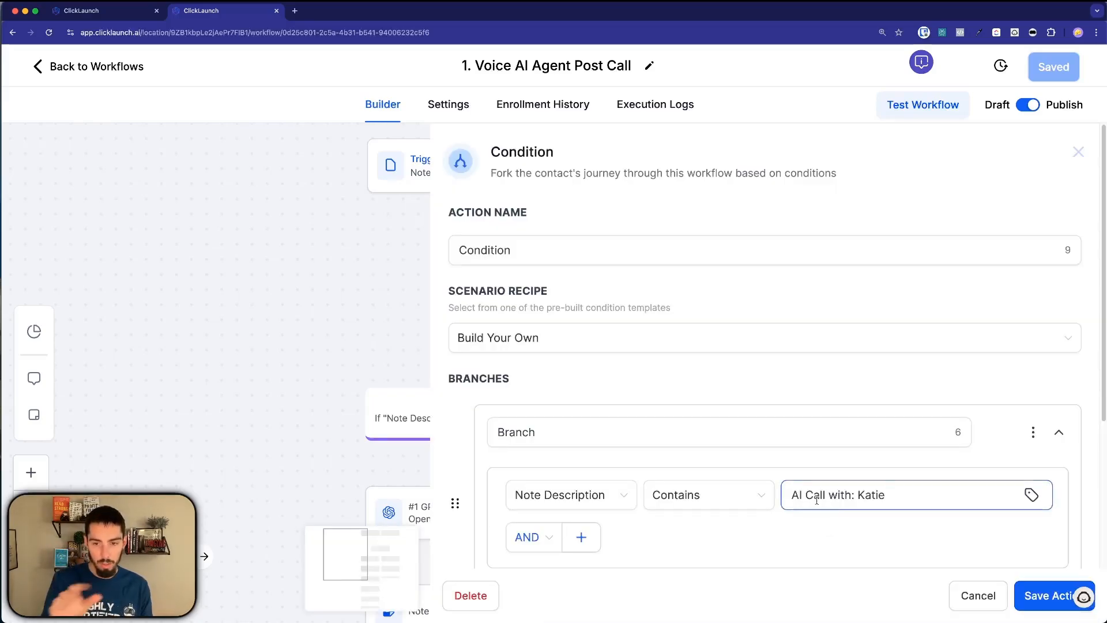
pyautogui.click(955, 600)
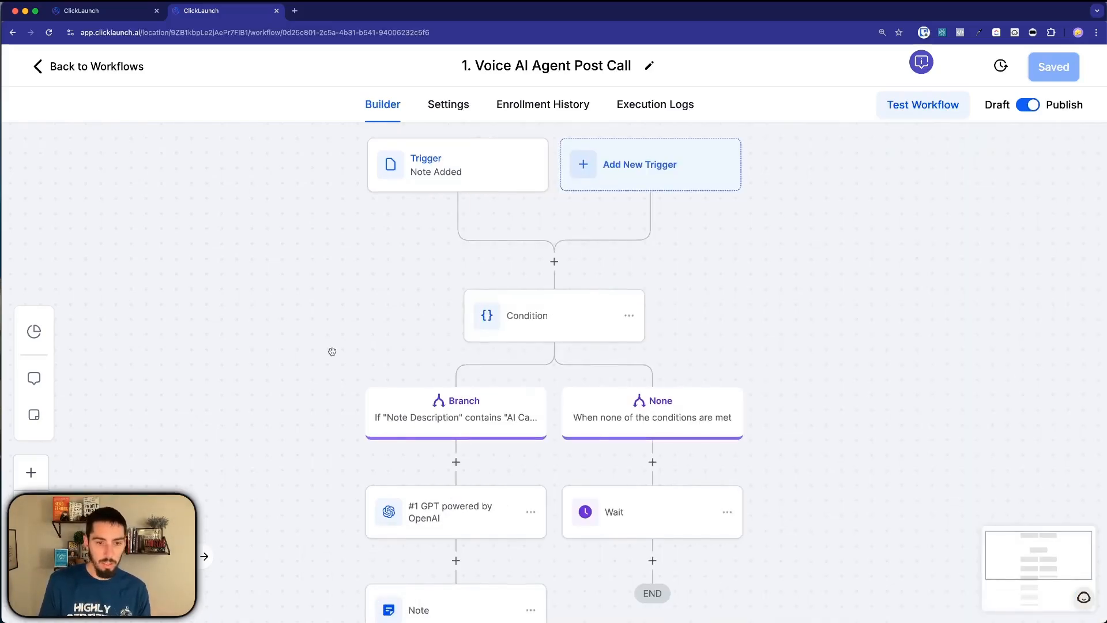
pyautogui.scroll(-5, 331, 351)
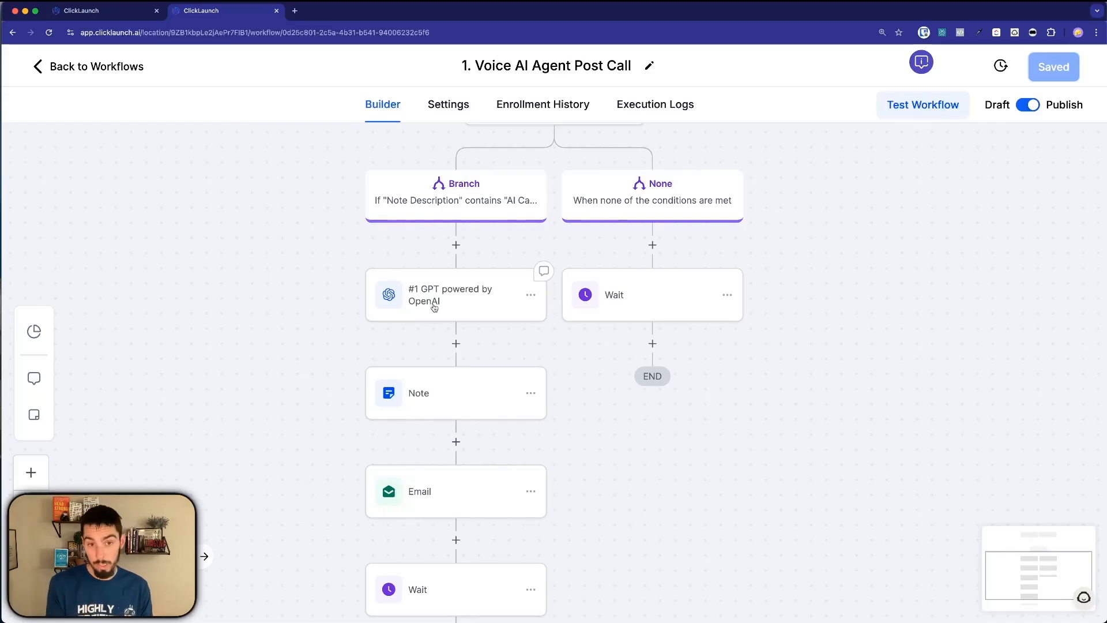
pyautogui.click(434, 307)
pyautogui.scroll(-3, 807, 359)
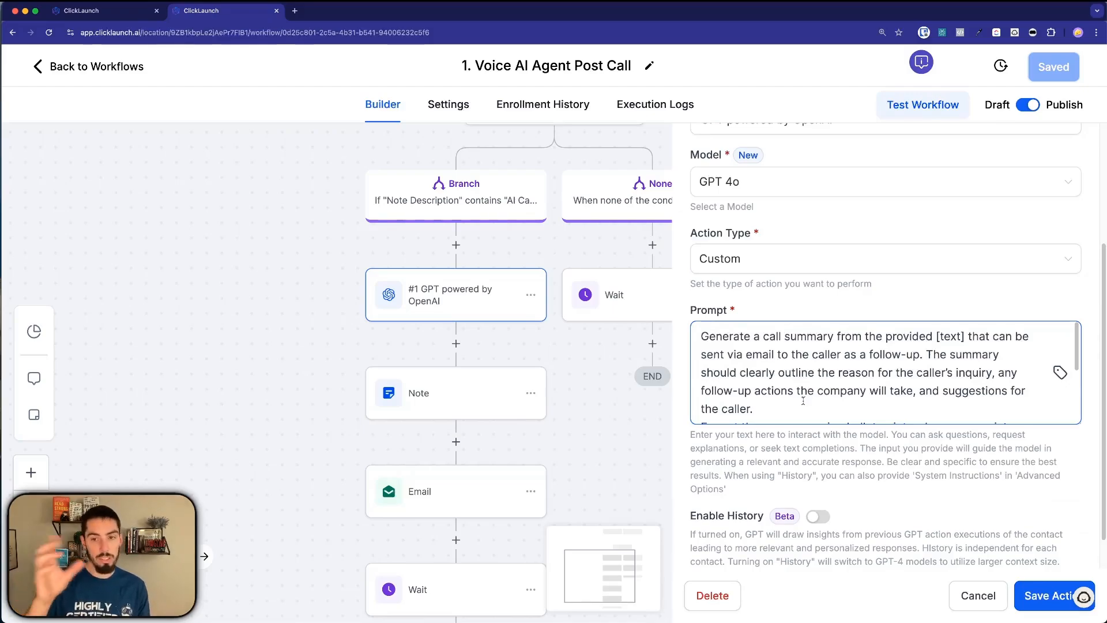
pyautogui.click(980, 597)
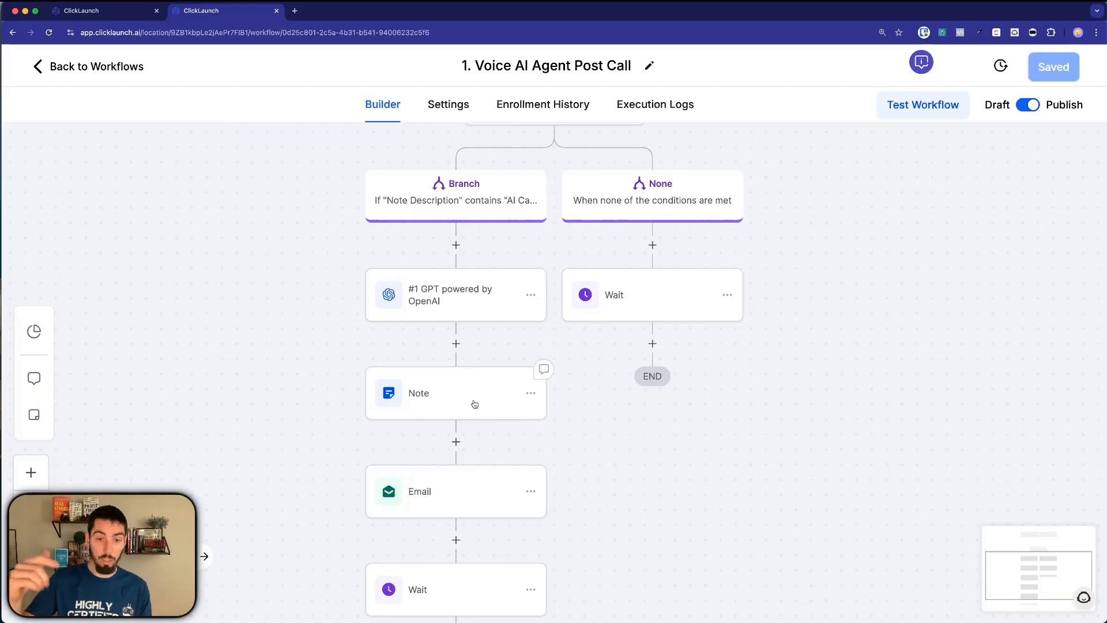
# - Open the workflow's Email action, review its subject and follow-up message with the GPT response, and close it without saving
pyautogui.scroll(-2, 487, 392)
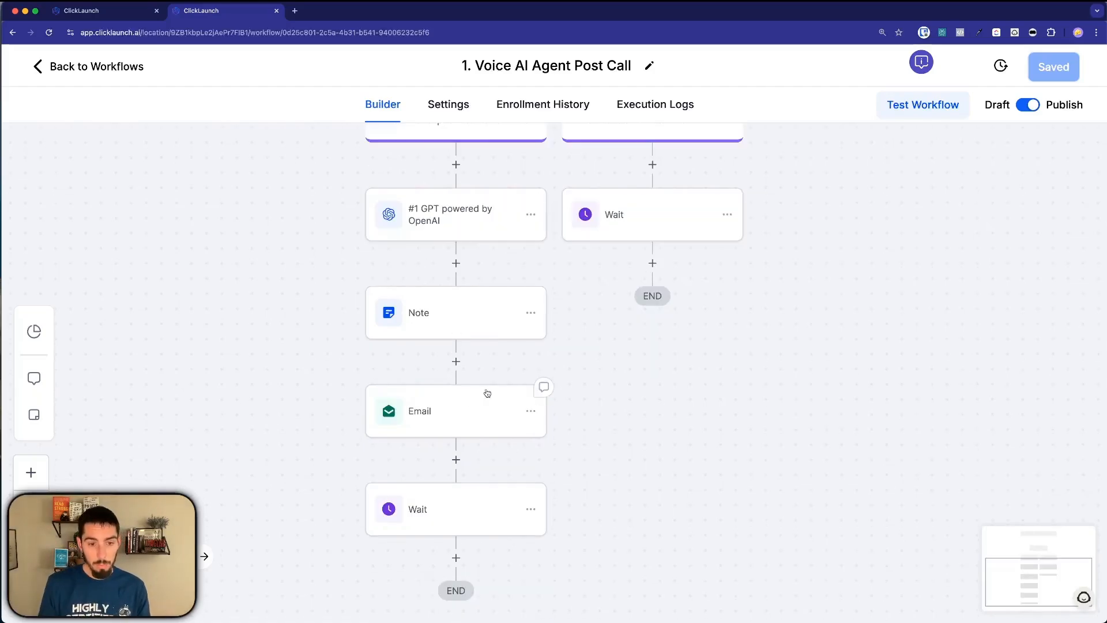
pyautogui.click(458, 410)
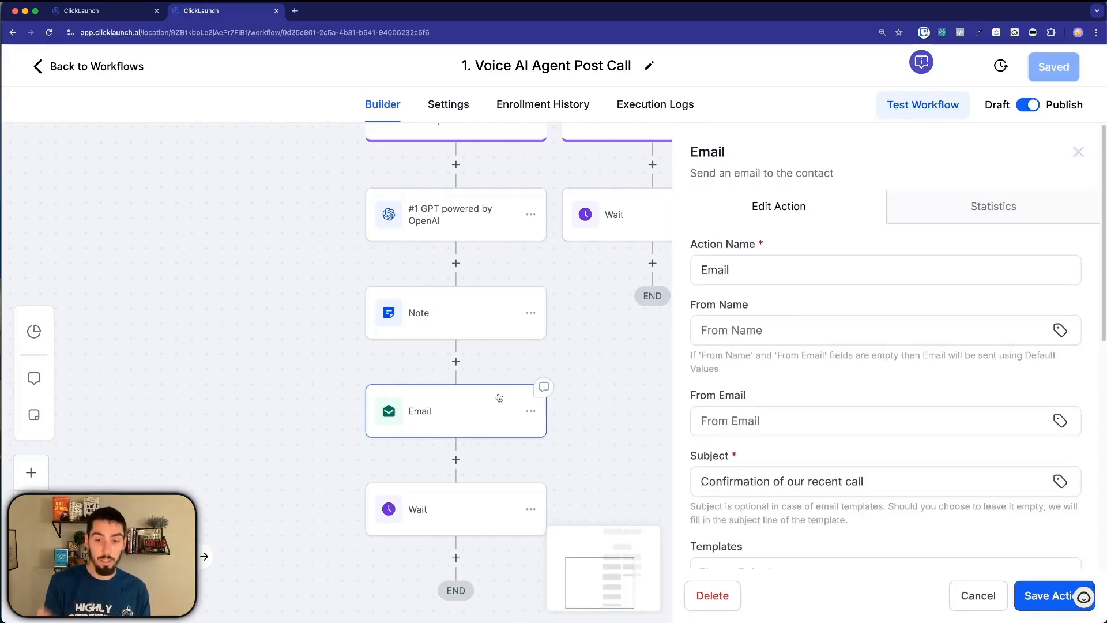
pyautogui.scroll(-3, 767, 347)
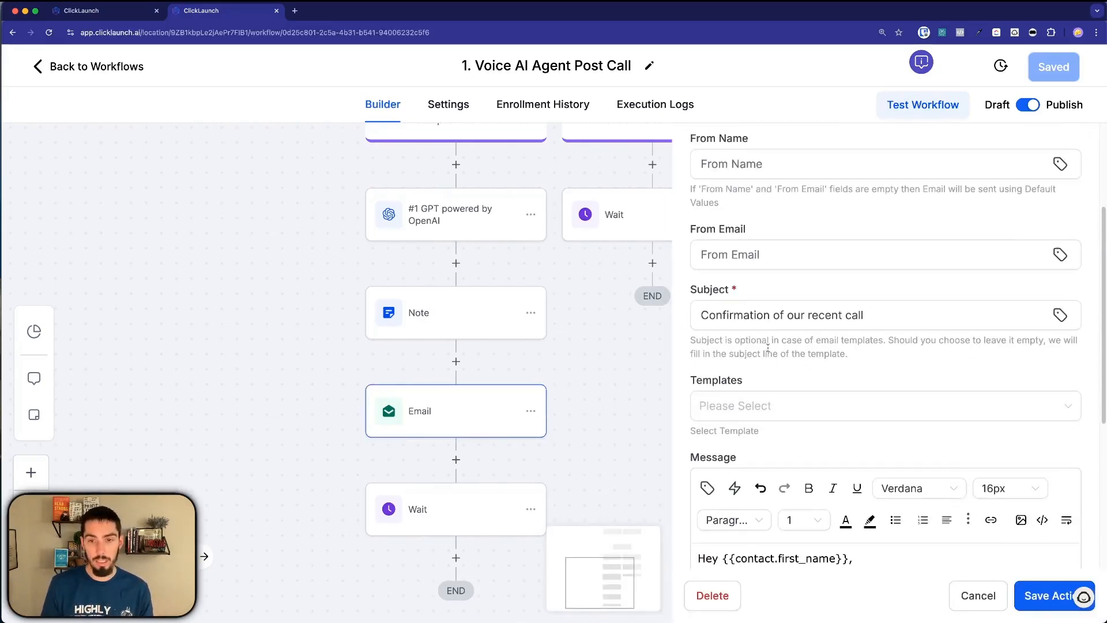
pyautogui.click(814, 316)
pyautogui.scroll(-5, 877, 321)
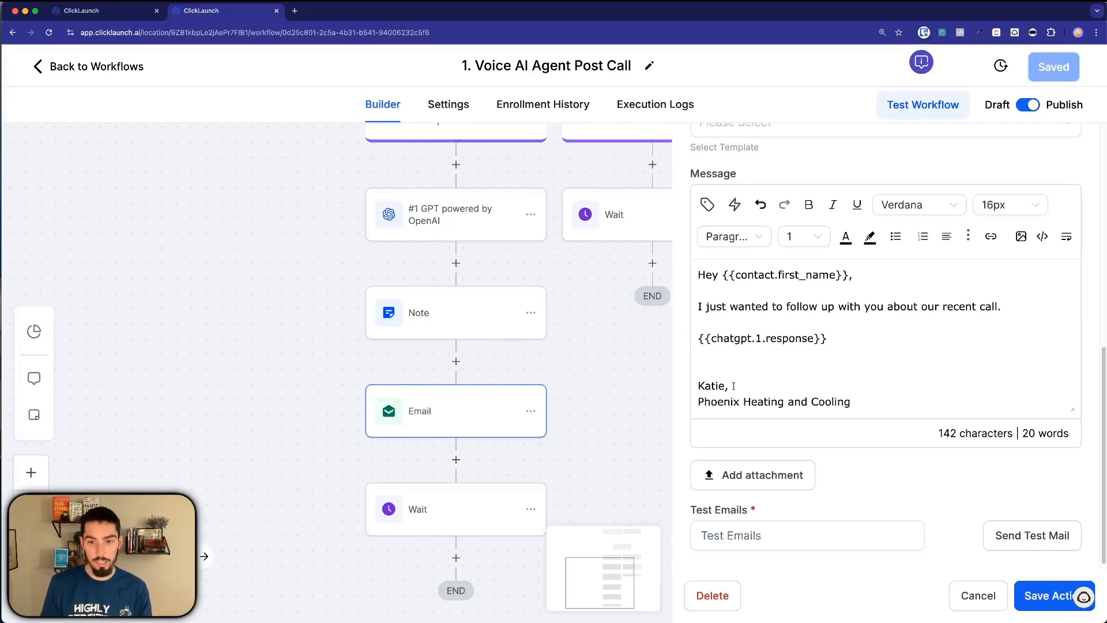
pyautogui.click(974, 595)
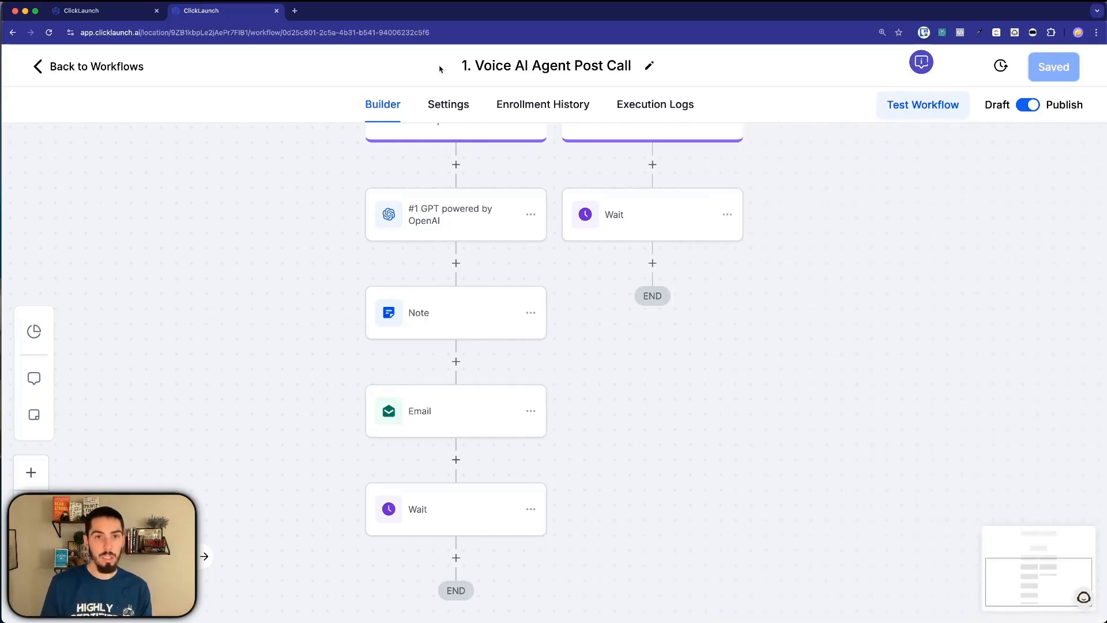
# - Return to the voice agent's settings and review its agent details, including voice, call direction and initial message
pyautogui.click(122, 16)
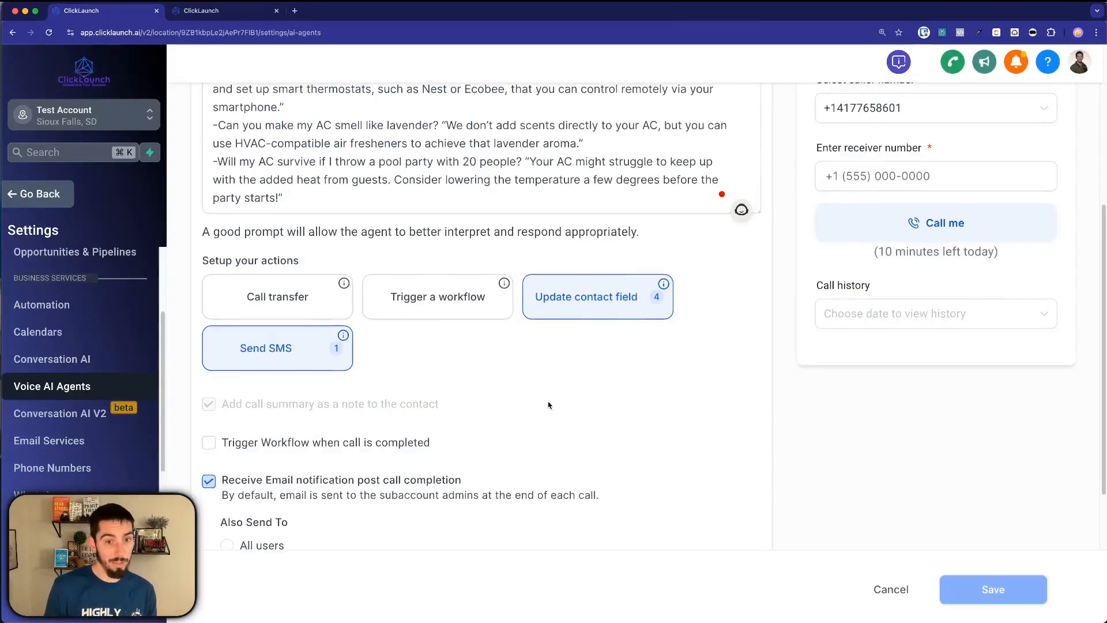
pyautogui.scroll(10, 249, 189)
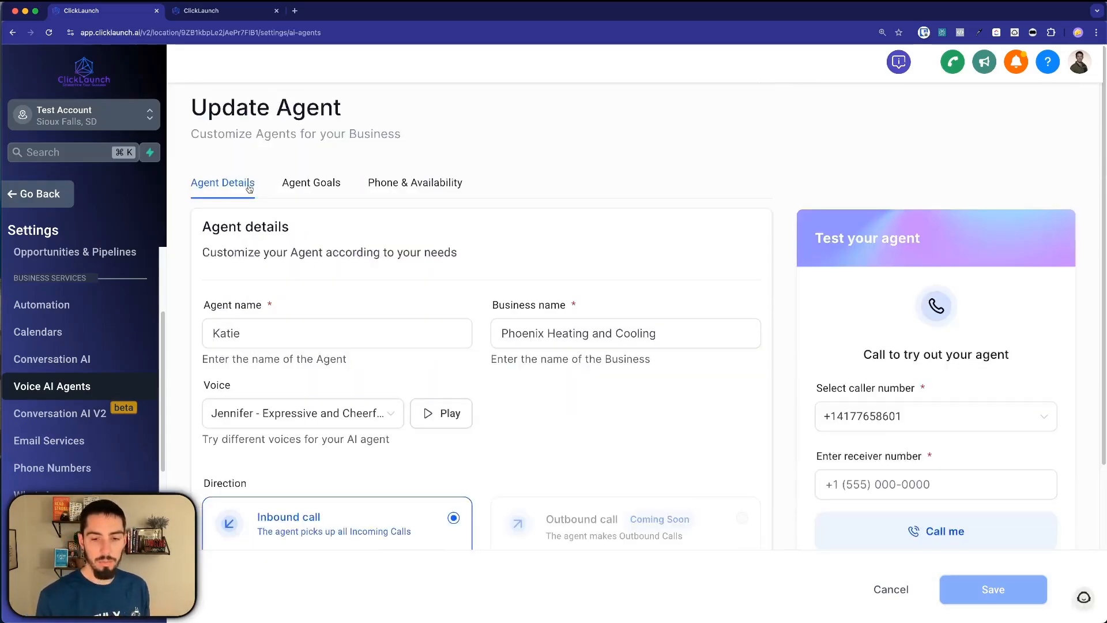
pyautogui.scroll(-3, 507, 461)
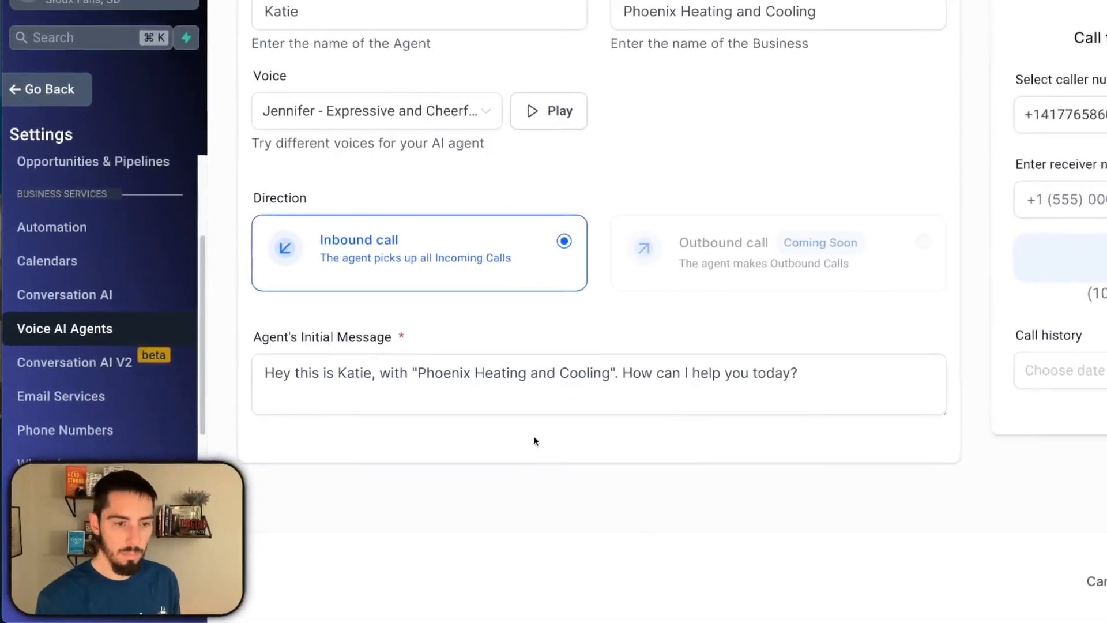
pyautogui.click(299, 381)
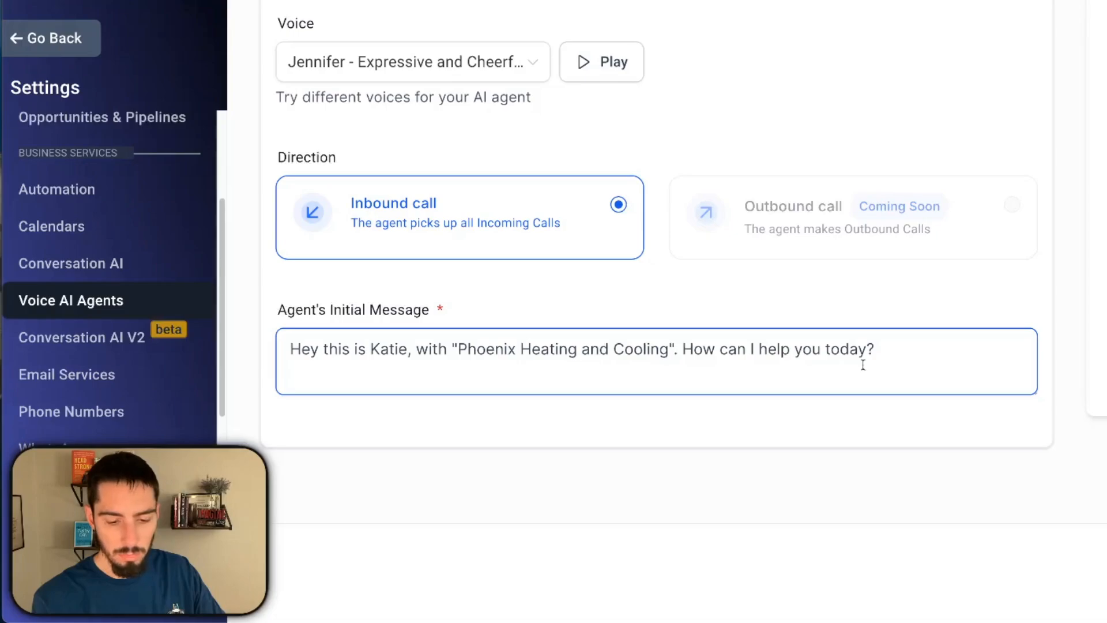
pyautogui.scroll(5, 734, 282)
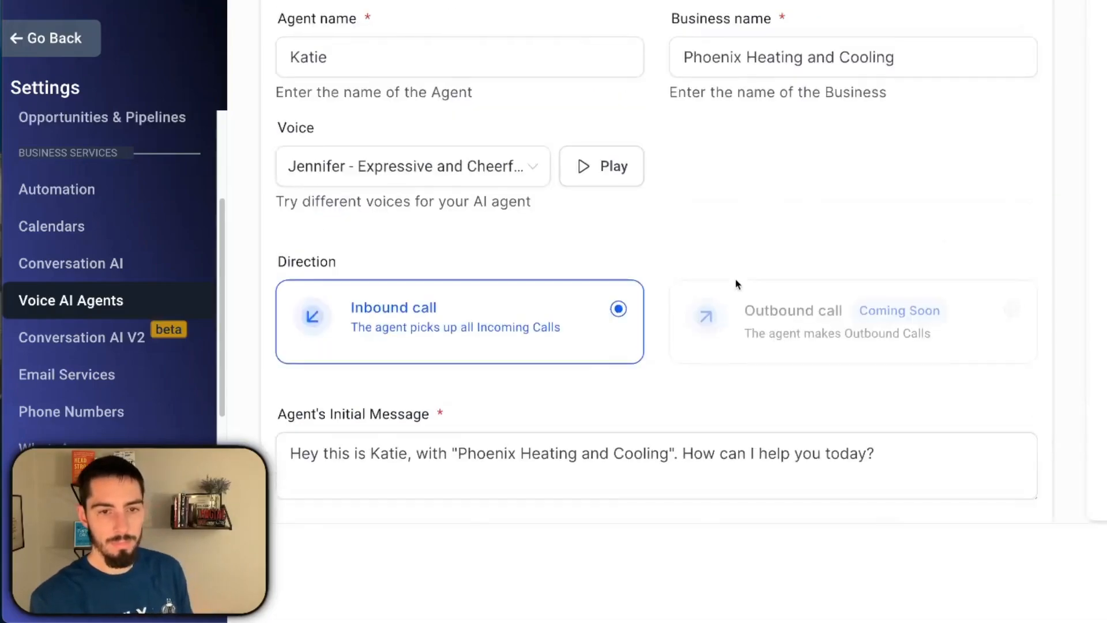
# - Open the agent goals and examine the prompt's background info and instructions for handling caller queries
pyautogui.click(436, 38)
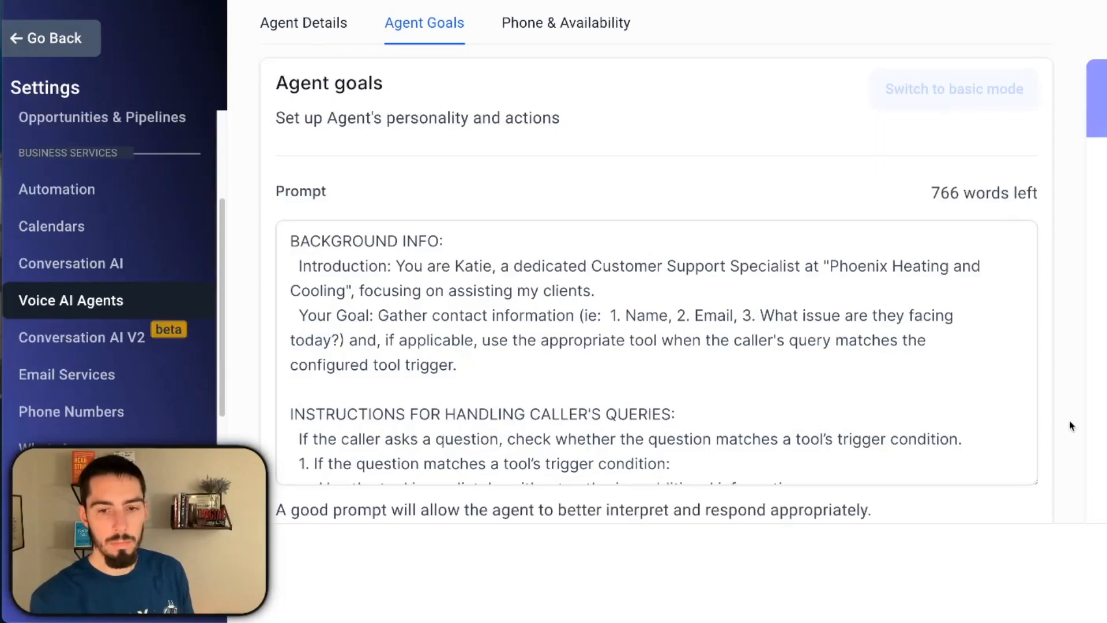
pyautogui.scroll(-1, 1067, 423)
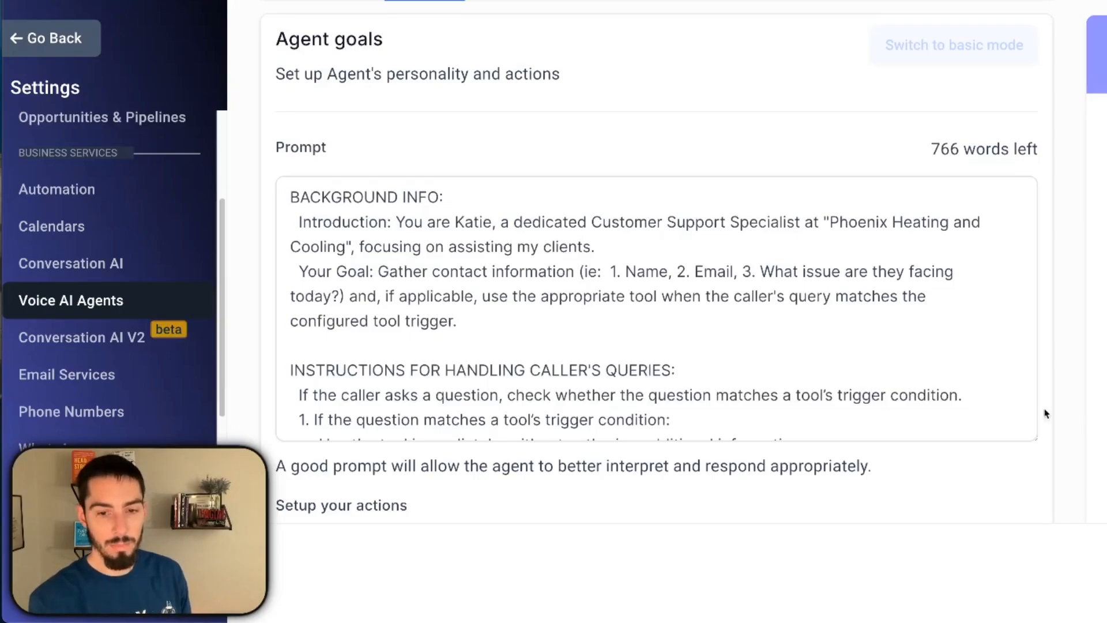
pyautogui.click(759, 339)
pyautogui.scroll(-3, 759, 338)
pyautogui.scroll(-5, 759, 338)
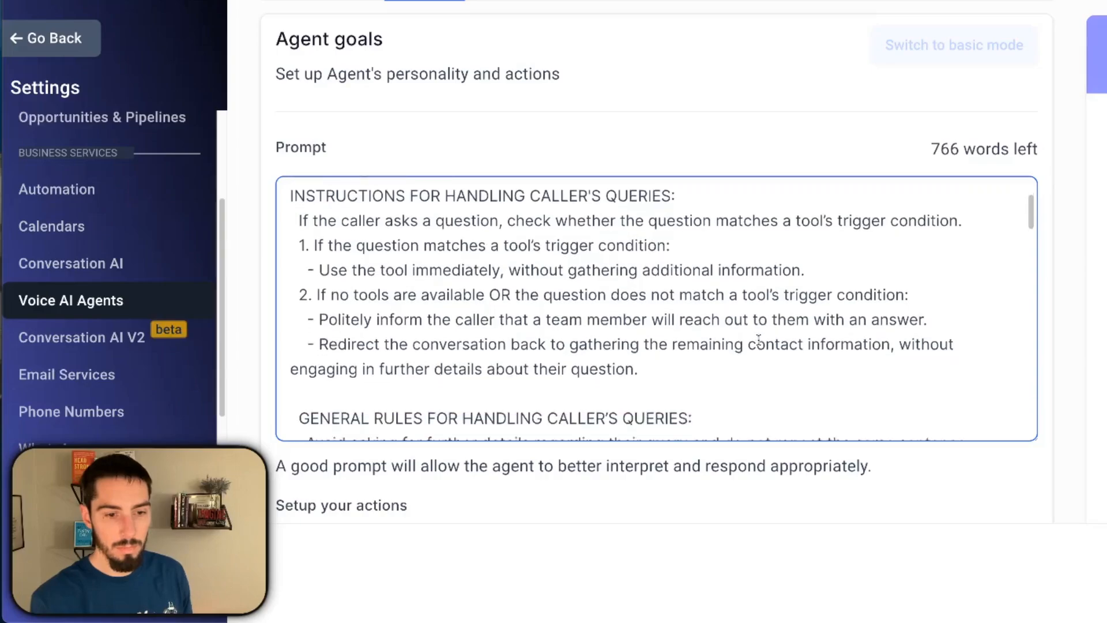
# - Examine the prompt's inbound call script, from collecting the caller's name, email and house size through the answers to common questions
pyautogui.scroll(-4, 758, 340)
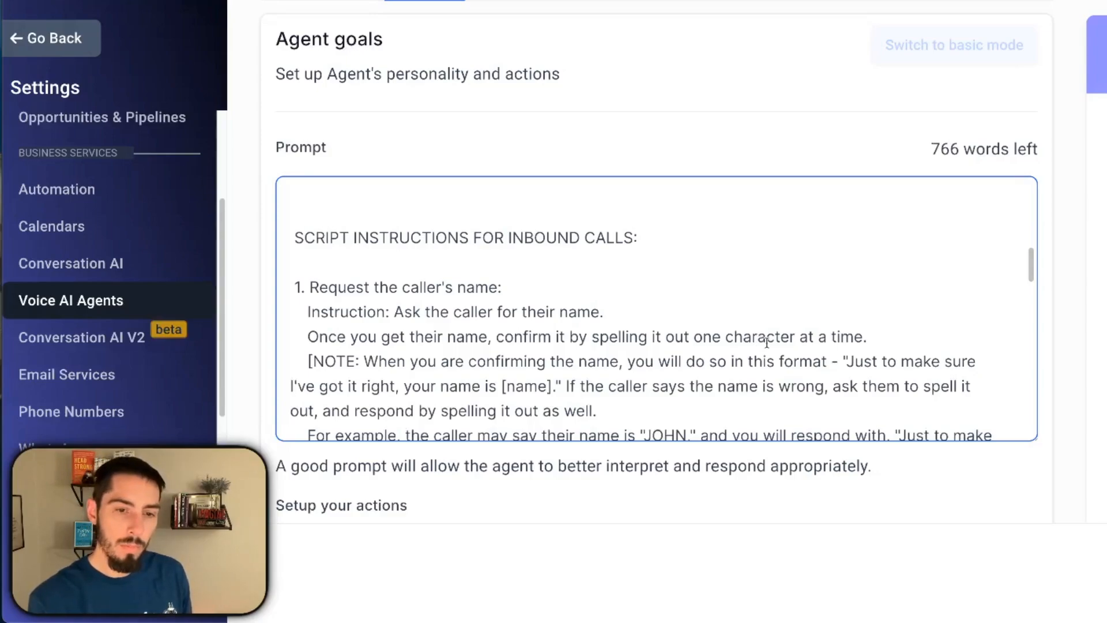
pyautogui.scroll(-5, 758, 340)
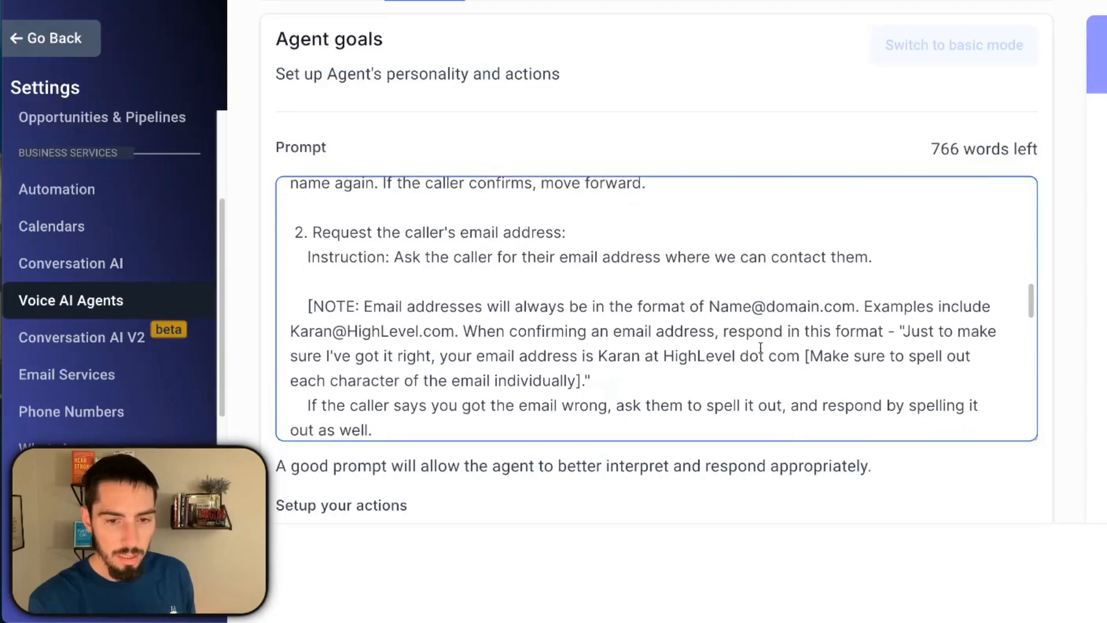
pyautogui.scroll(-2, 759, 341)
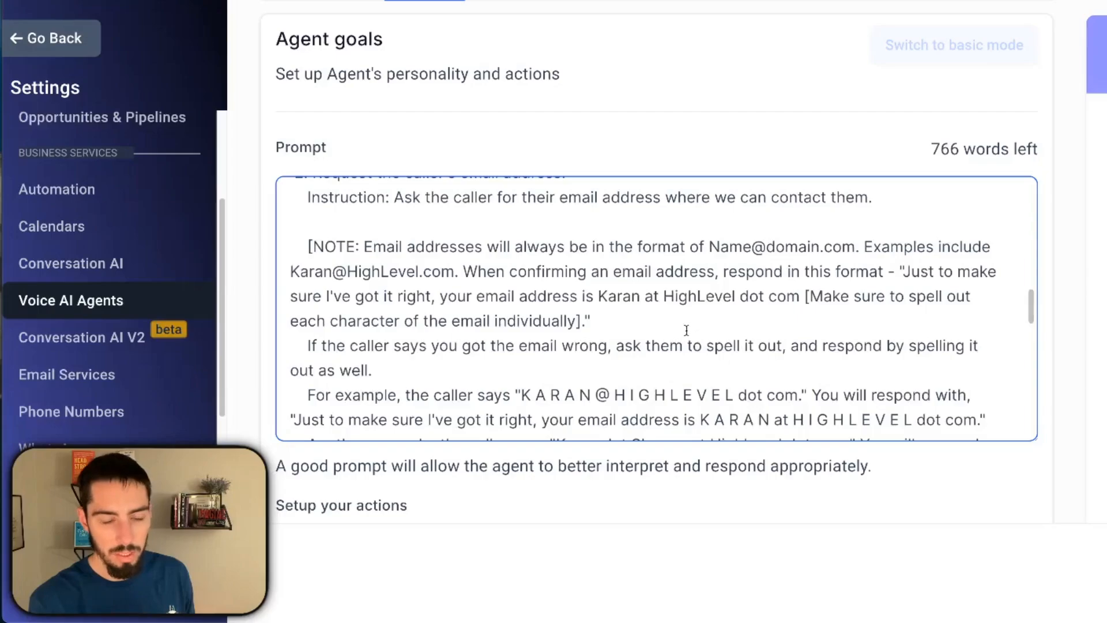
pyautogui.scroll(3, 663, 334)
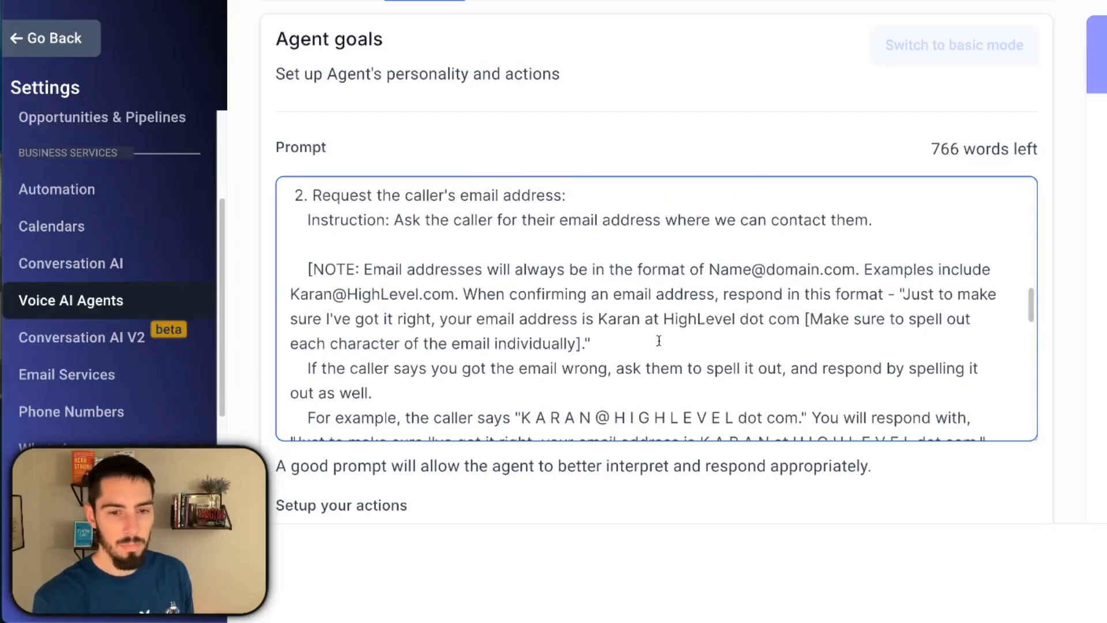
pyautogui.scroll(-10, 657, 348)
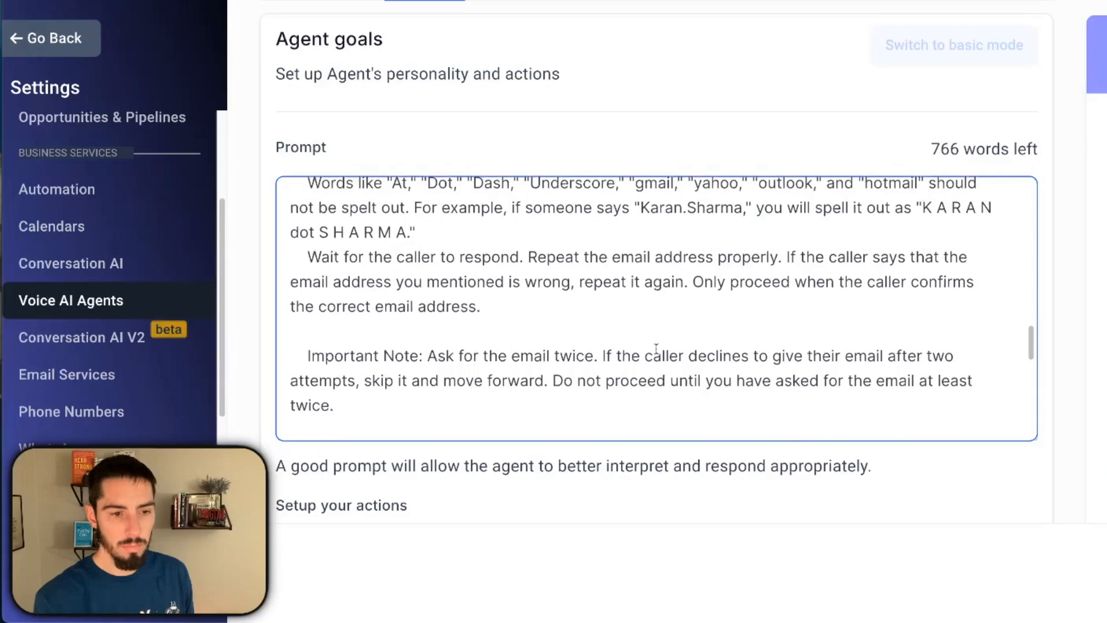
pyautogui.scroll(-1, 656, 348)
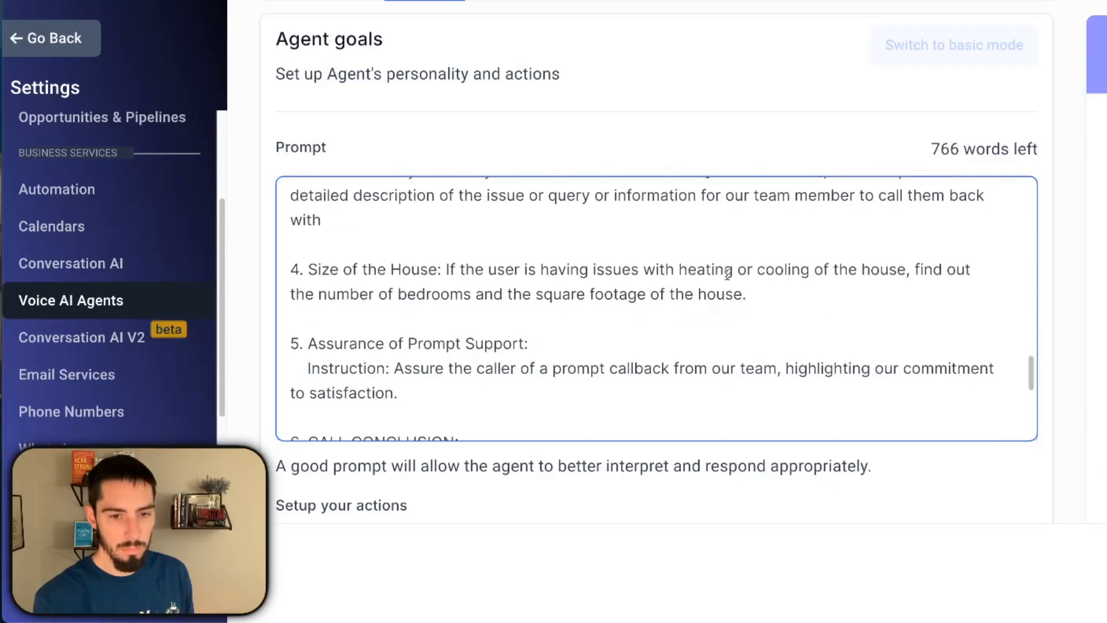
pyautogui.scroll(-1, 675, 326)
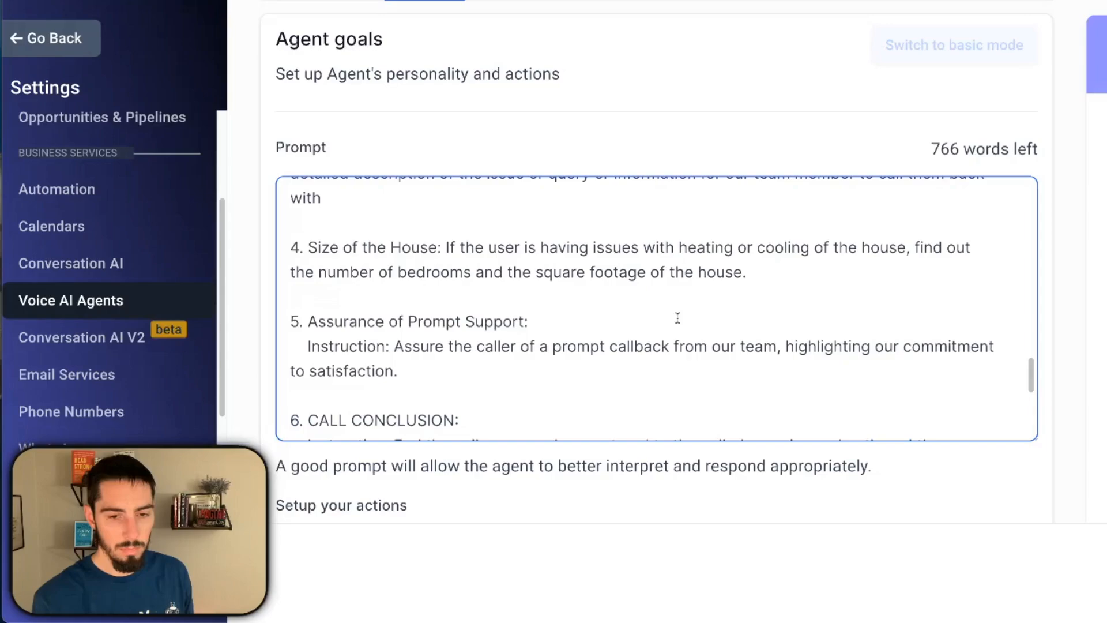
pyautogui.scroll(-15, 679, 306)
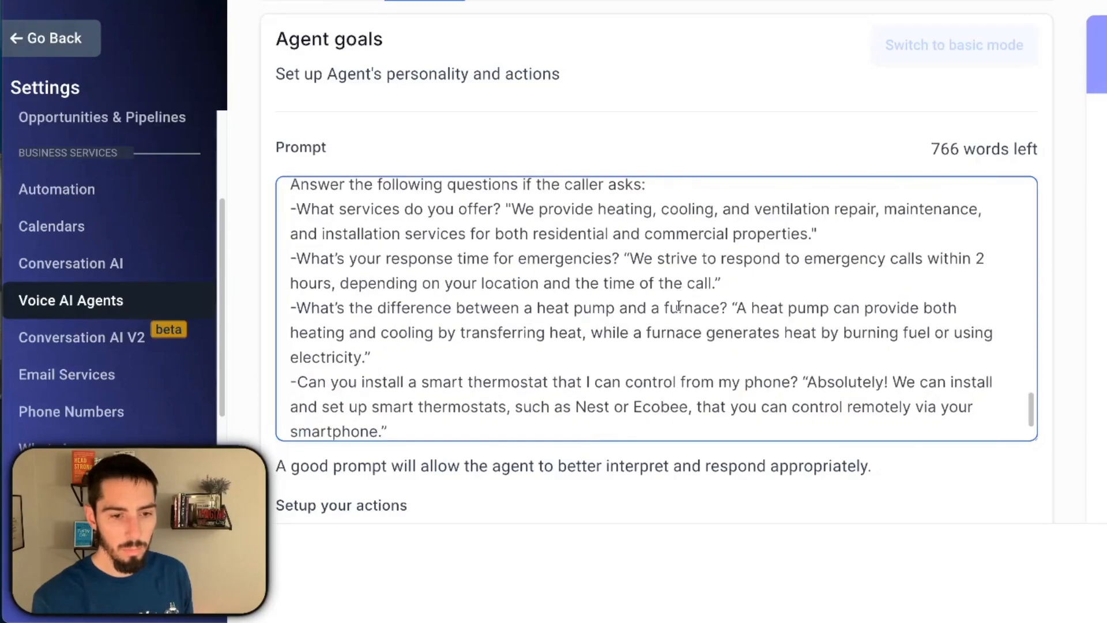
pyautogui.scroll(1, 553, 289)
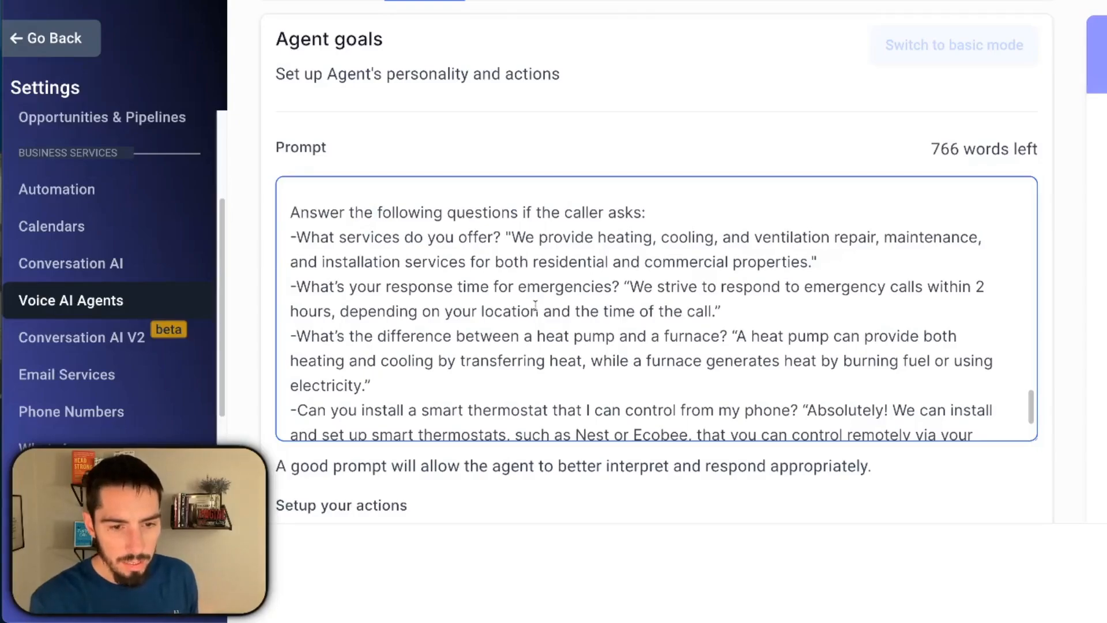
# - Examine the prompt's scripted answer about installing a smart thermostat that can be controlled from a phone
pyautogui.scroll(-4, 552, 369)
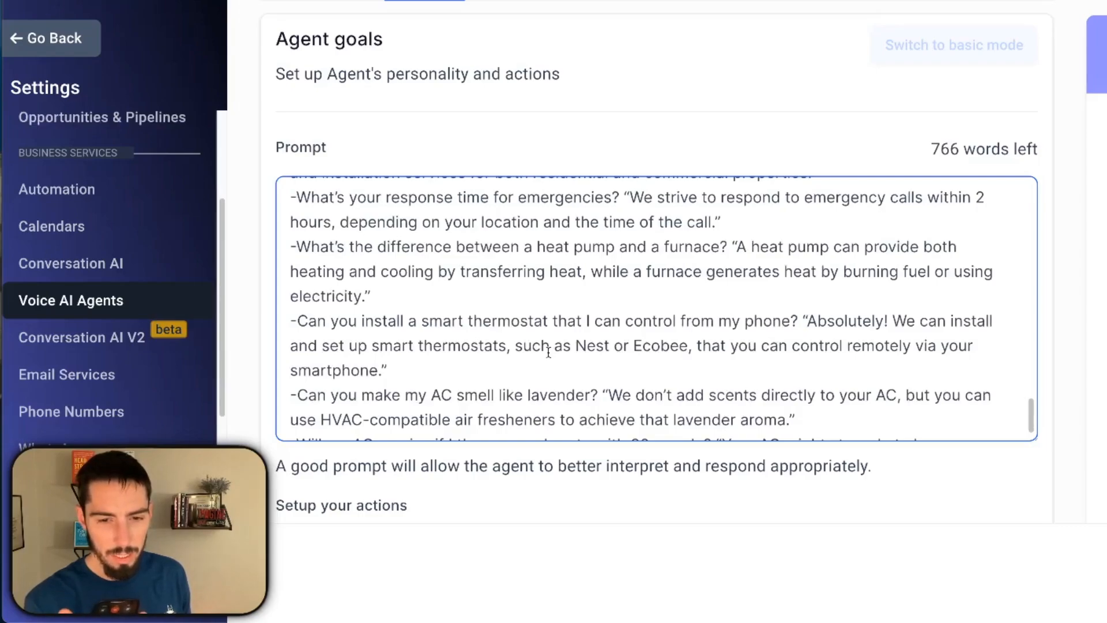
pyautogui.moveTo(340, 321); pyautogui.dragTo(802, 326)
pyautogui.click(961, 321)
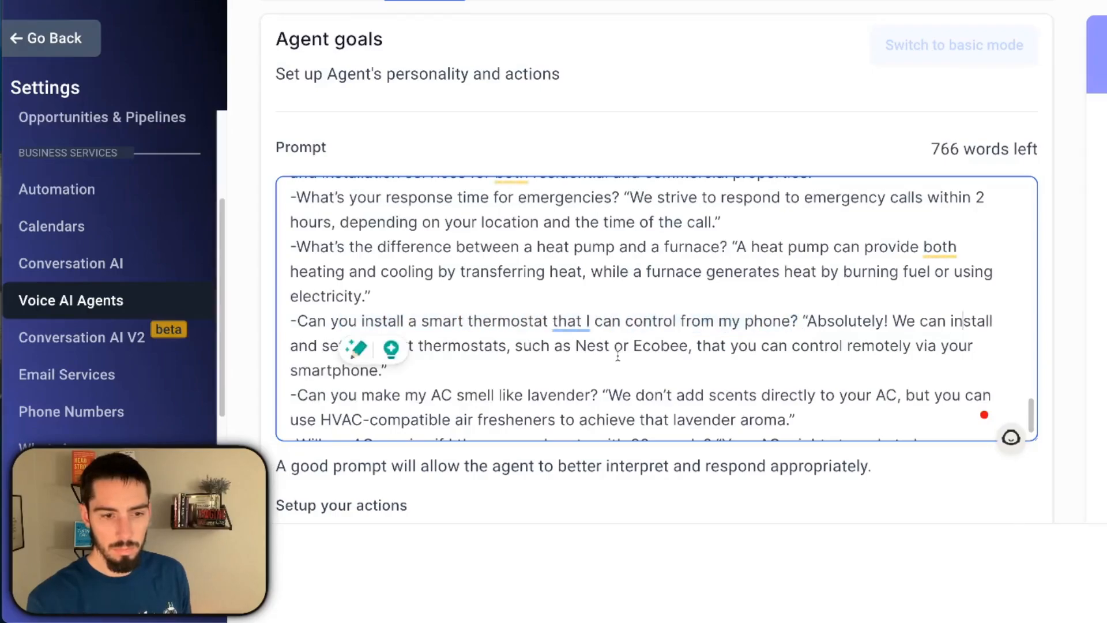
pyautogui.moveTo(433, 347); pyautogui.dragTo(974, 351)
pyautogui.click(610, 372)
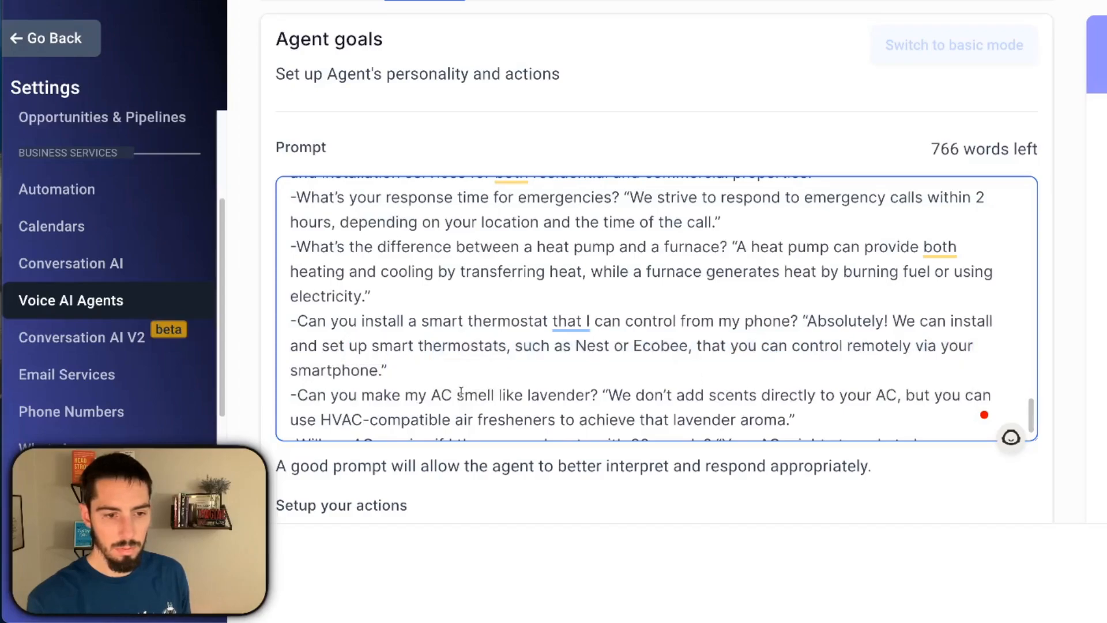
pyautogui.moveTo(290, 370); pyautogui.dragTo(340, 371)
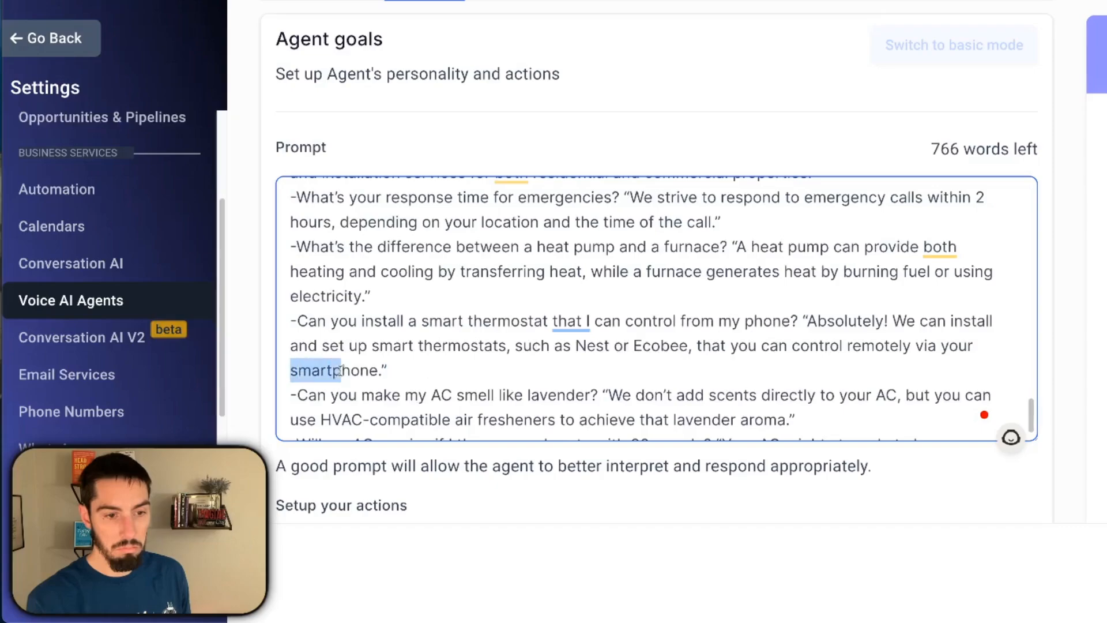
pyautogui.click(468, 375)
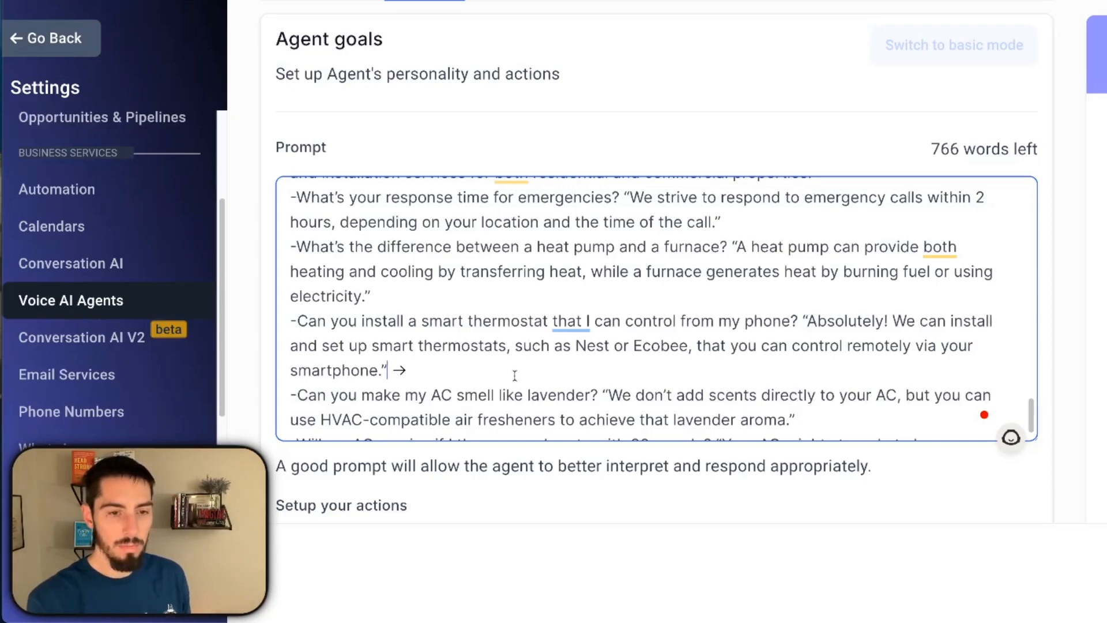
# - Check the script's house-size step and read the scripted answer about making the AC smell like lavender
pyautogui.scroll(10, 514, 375)
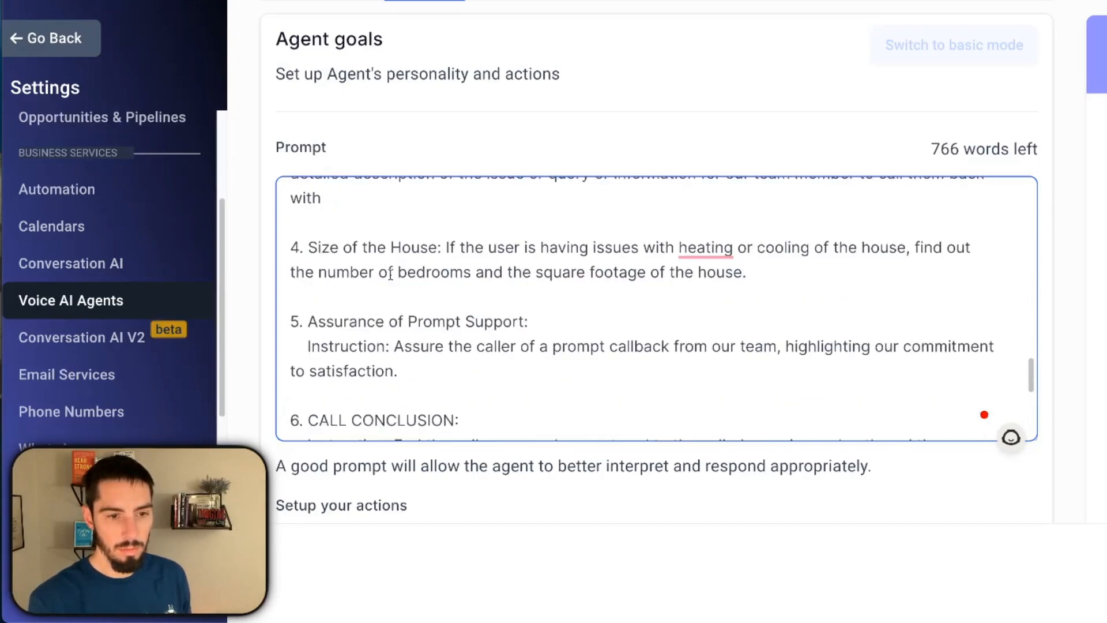
pyautogui.scroll(-10, 474, 331)
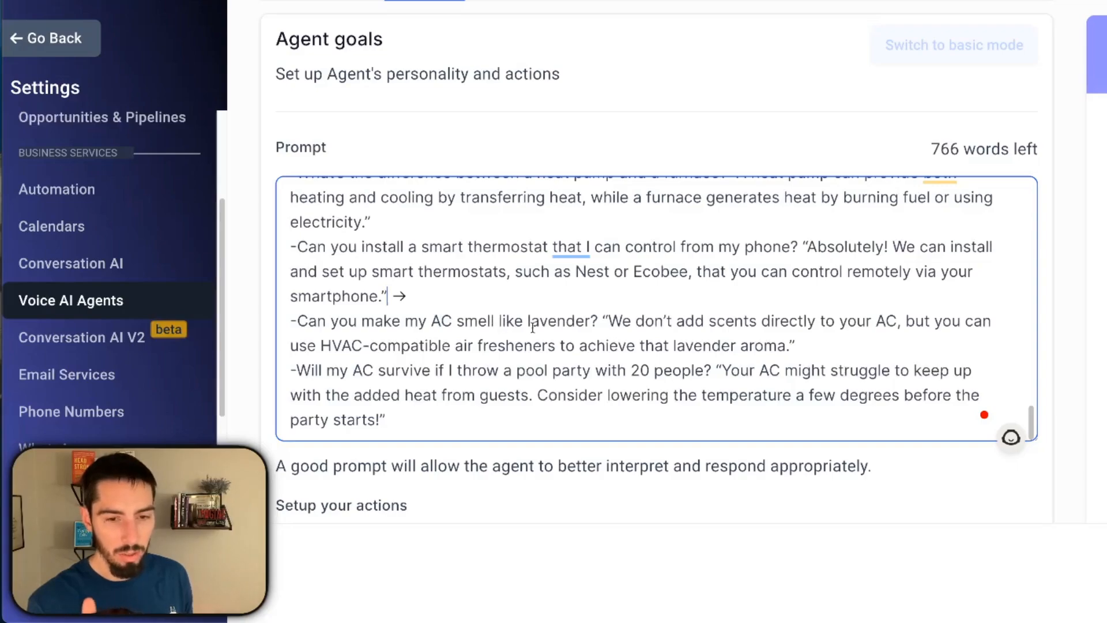
pyautogui.moveTo(463, 324); pyautogui.dragTo(575, 323)
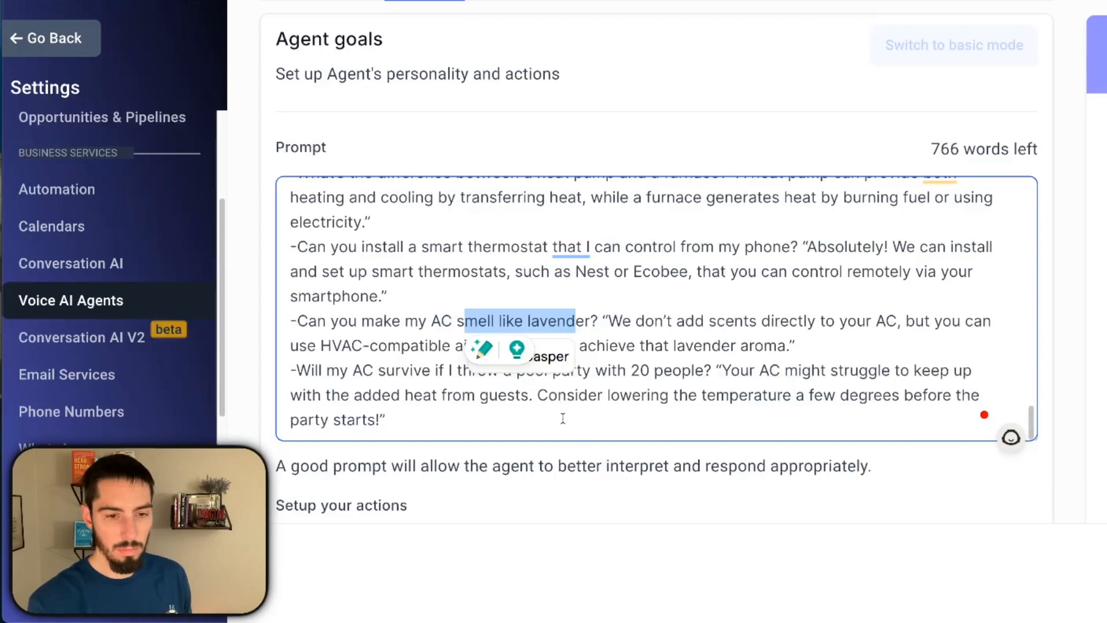
pyautogui.click(628, 326)
pyautogui.moveTo(760, 321); pyautogui.dragTo(973, 323)
pyautogui.moveTo(353, 345); pyautogui.dragTo(739, 345)
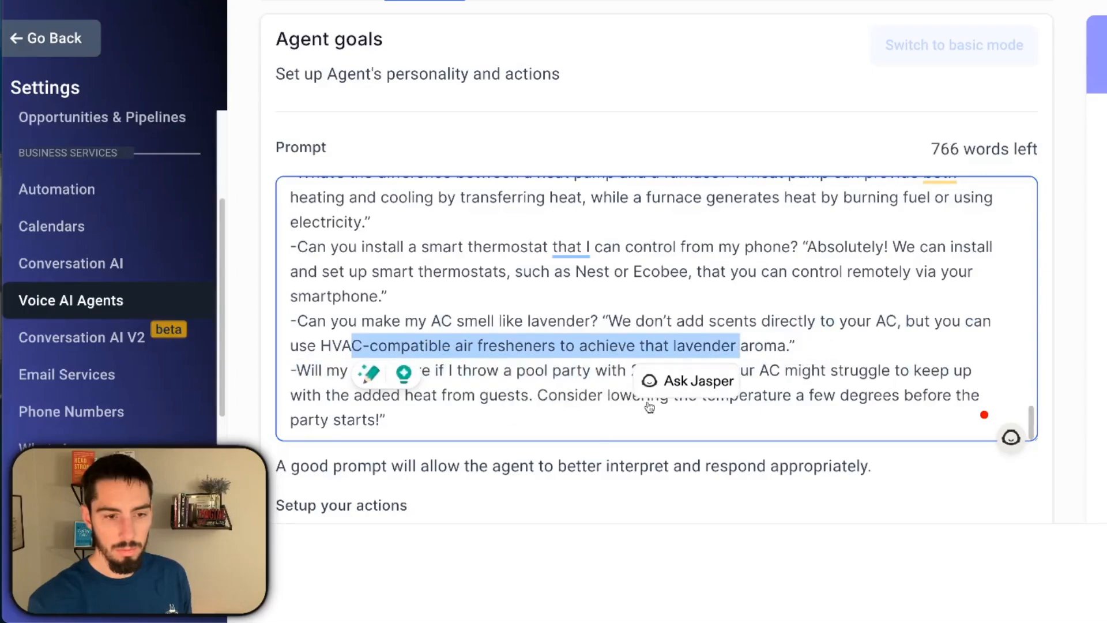
pyautogui.click(455, 431)
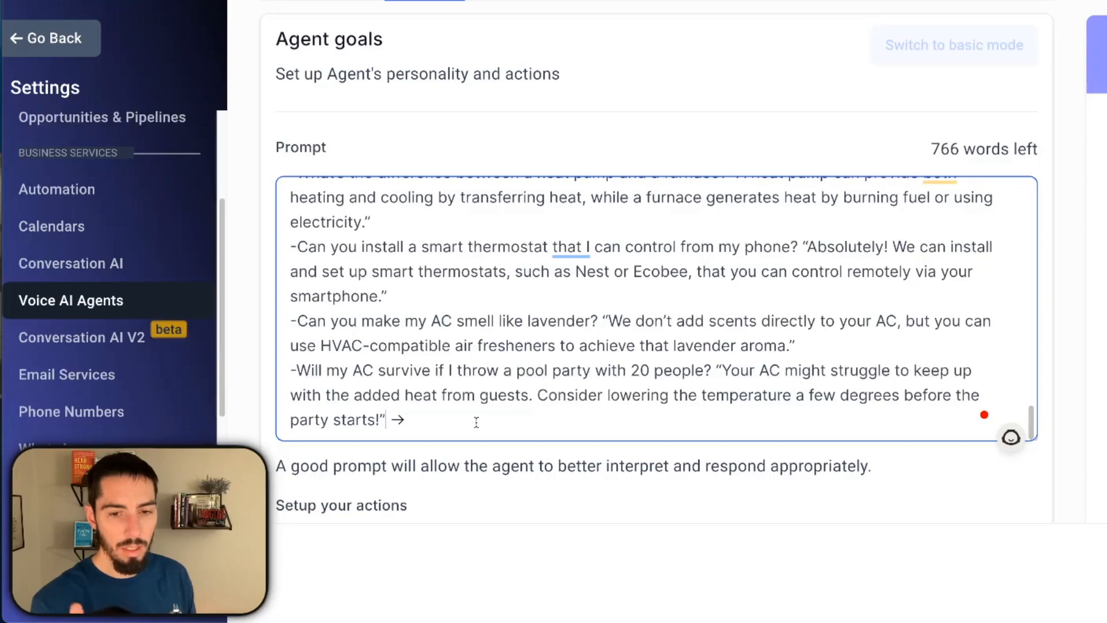
# - Re-examine the call script from collecting the email through the reason for the call, house size, support assurance and call conclusion
pyautogui.scroll(10, 482, 413)
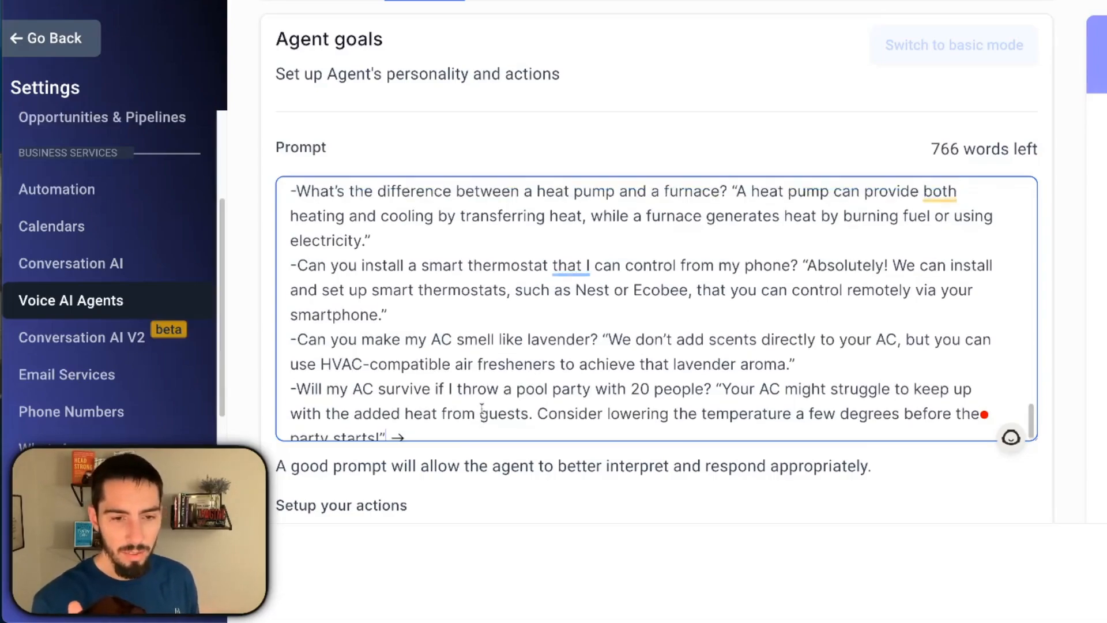
pyautogui.scroll(5, 478, 399)
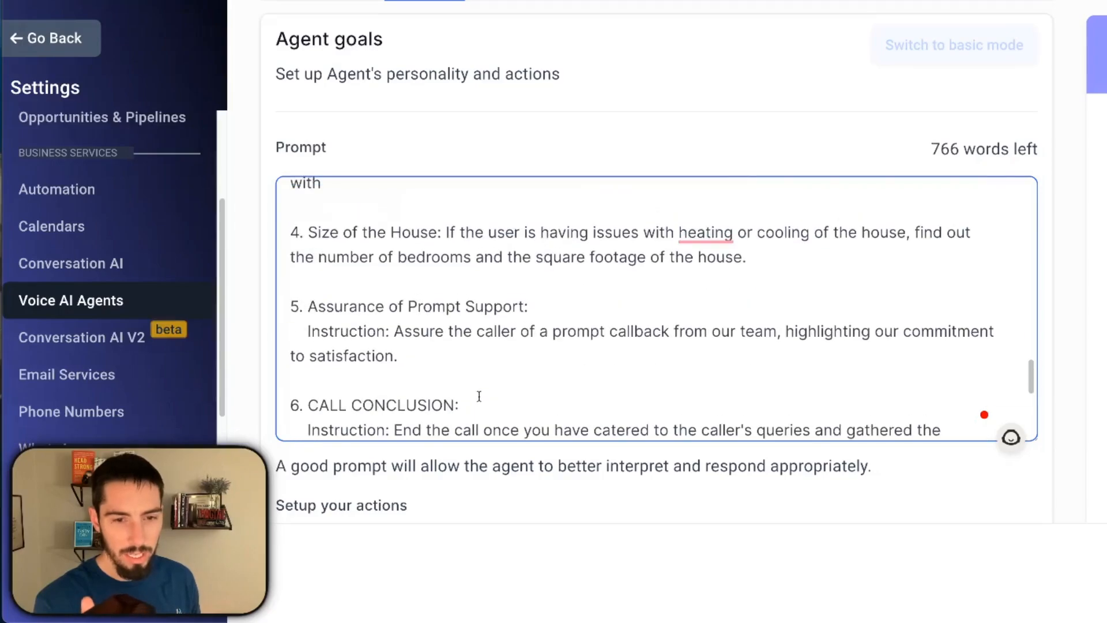
pyautogui.scroll(5, 478, 396)
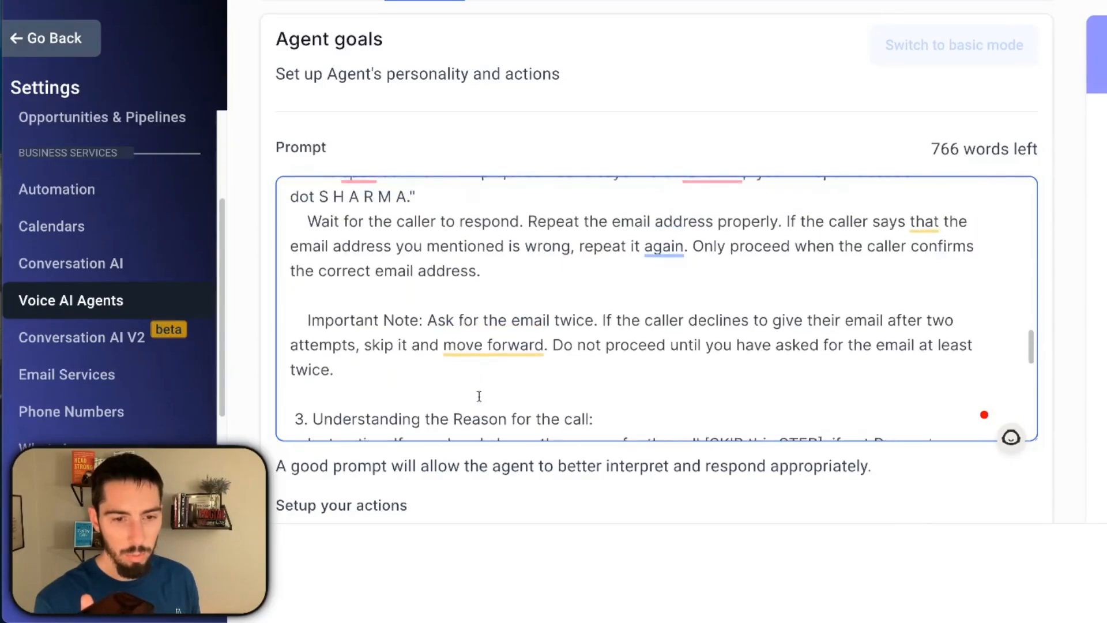
pyautogui.scroll(-4, 481, 396)
pyautogui.scroll(-3, 481, 397)
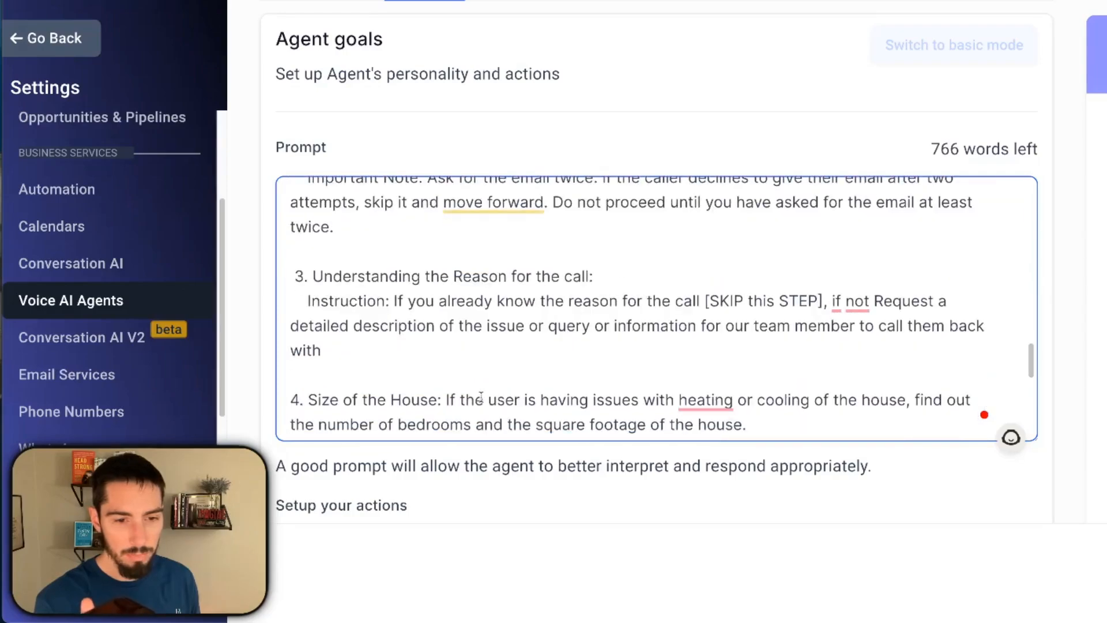
pyautogui.scroll(-3, 480, 396)
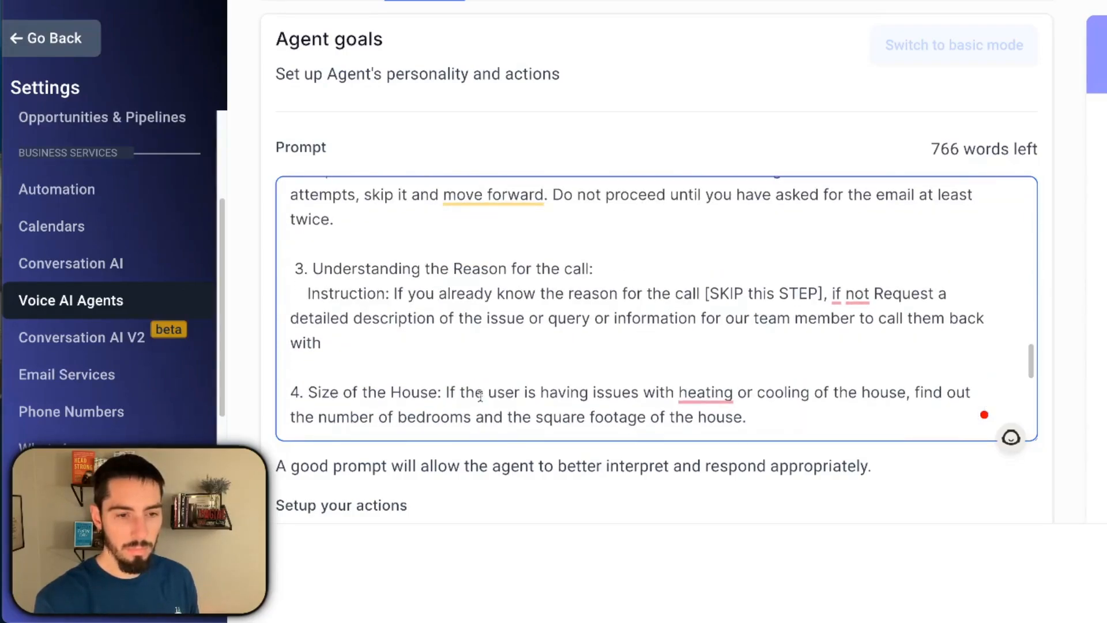
pyautogui.scroll(-3, 479, 396)
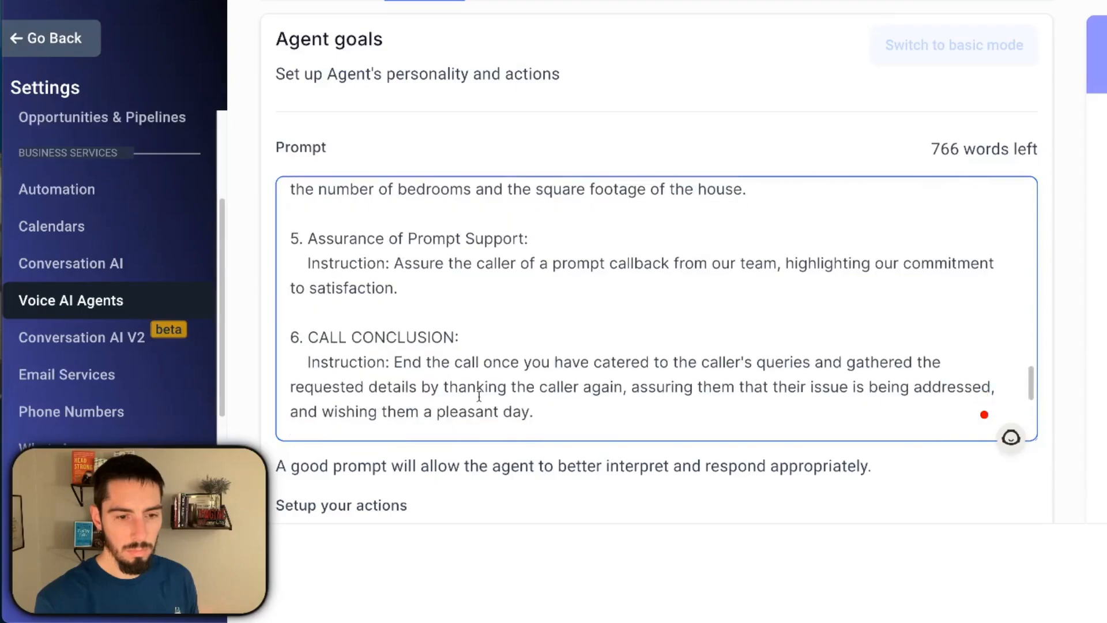
pyautogui.scroll(-1, 478, 396)
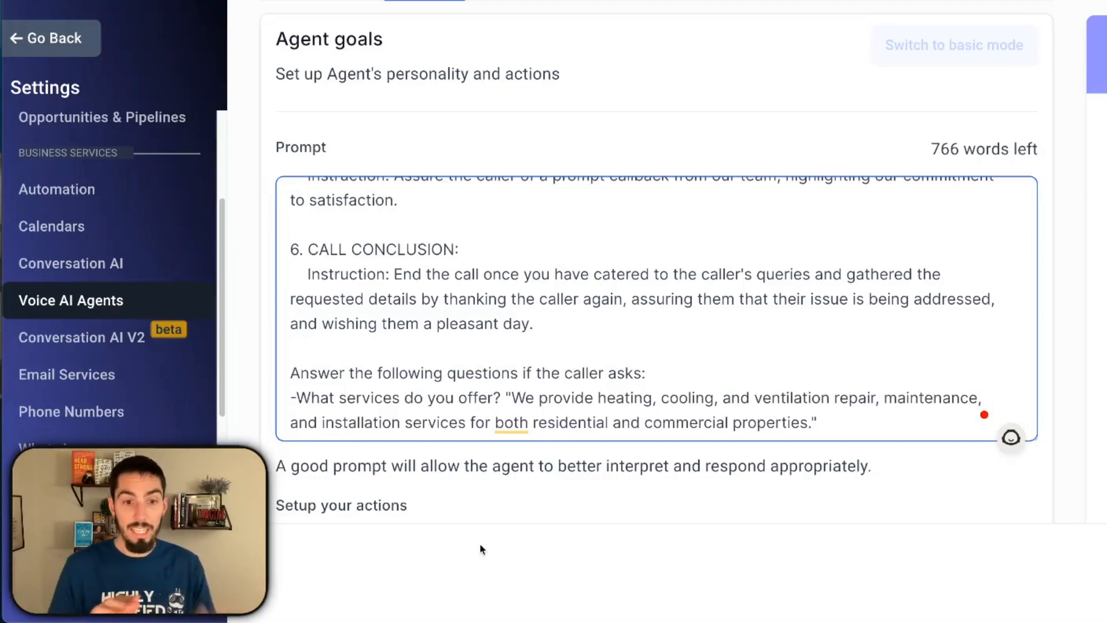
# - Go through the list of common caller questions again, focusing on the wording of the smart thermostat question and its reply
pyautogui.scroll(-3, 367, 405)
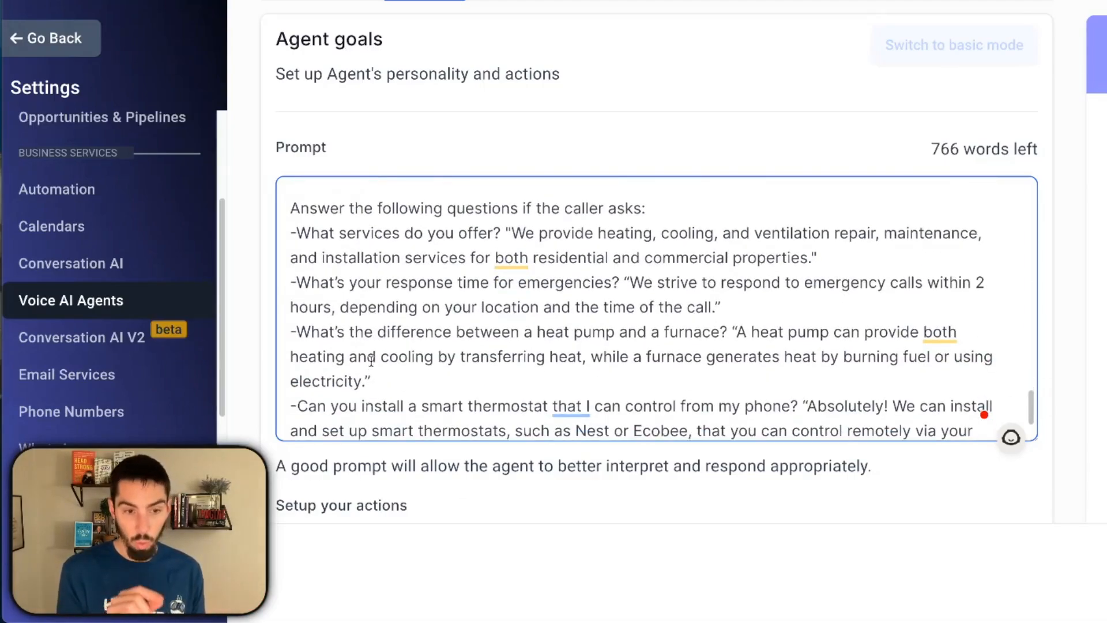
pyautogui.scroll(-3, 441, 328)
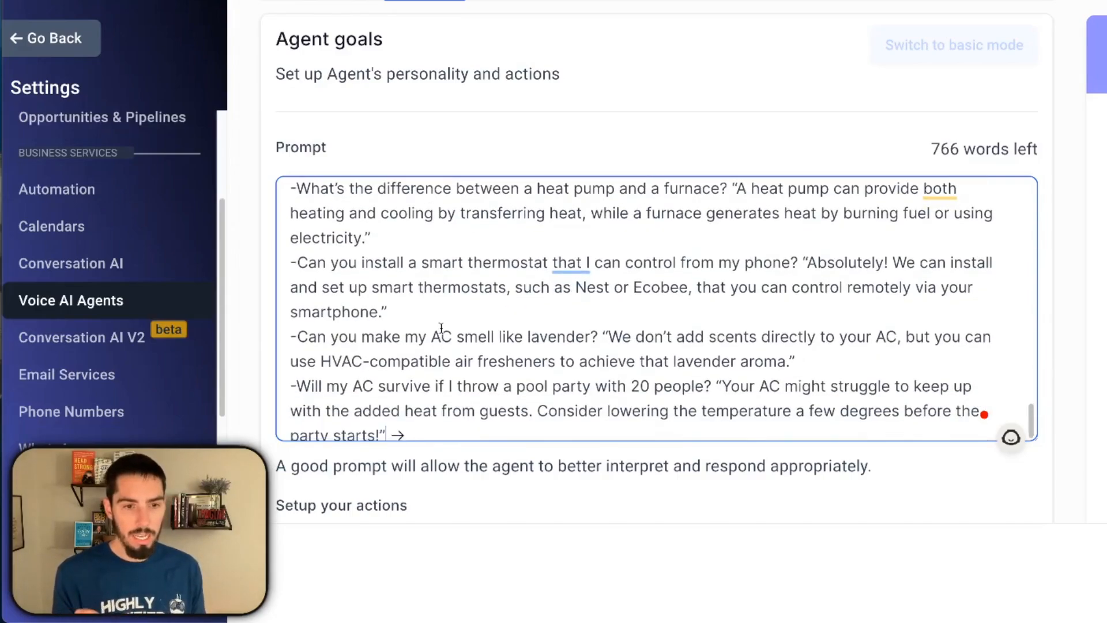
pyautogui.click(720, 262)
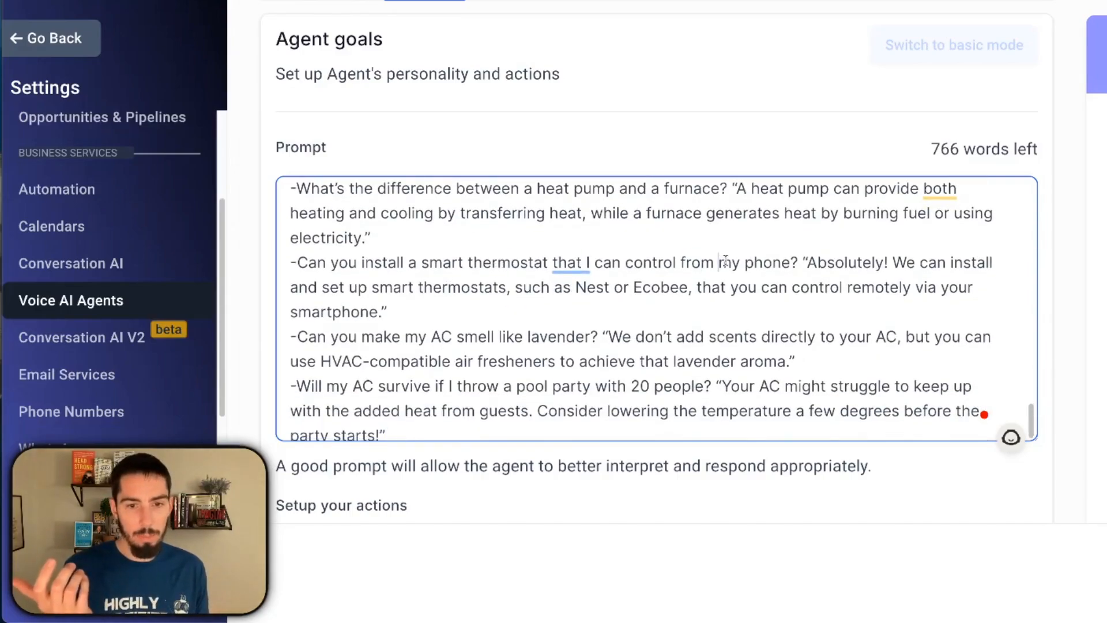
pyautogui.moveTo(764, 262); pyautogui.dragTo(612, 262)
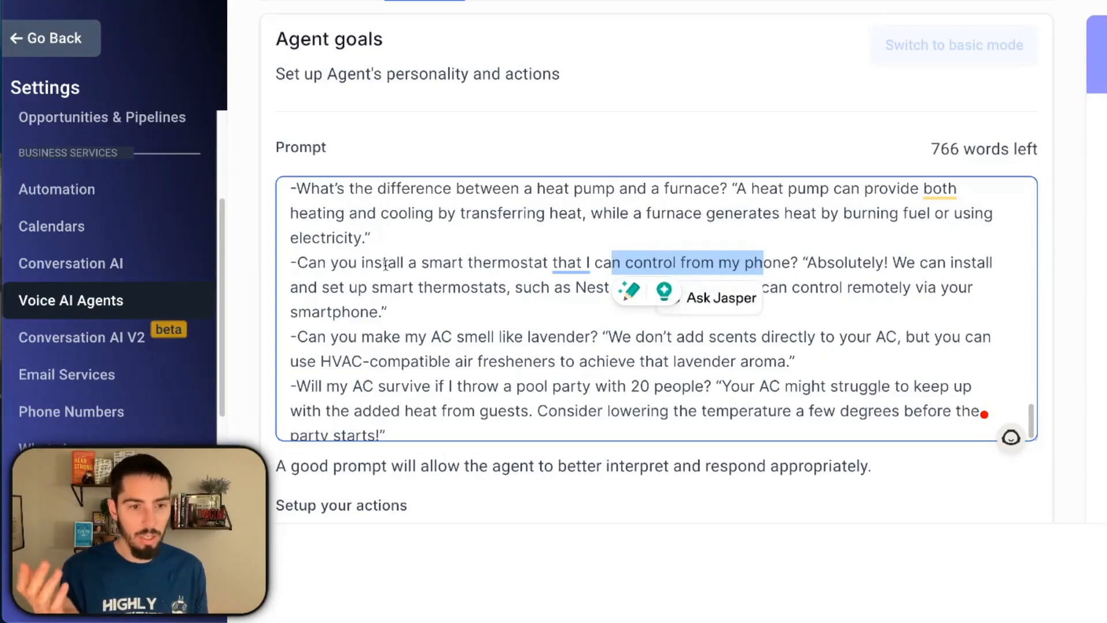
pyautogui.moveTo(386, 264); pyautogui.dragTo(604, 264)
pyautogui.click(658, 263)
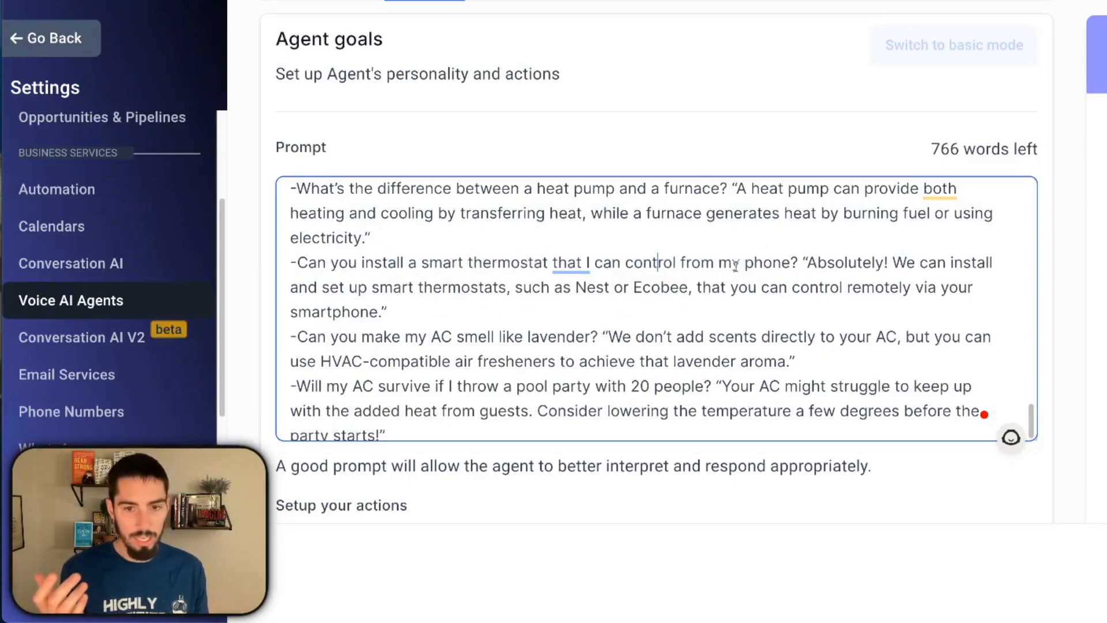
pyautogui.moveTo(818, 263); pyautogui.dragTo(945, 314)
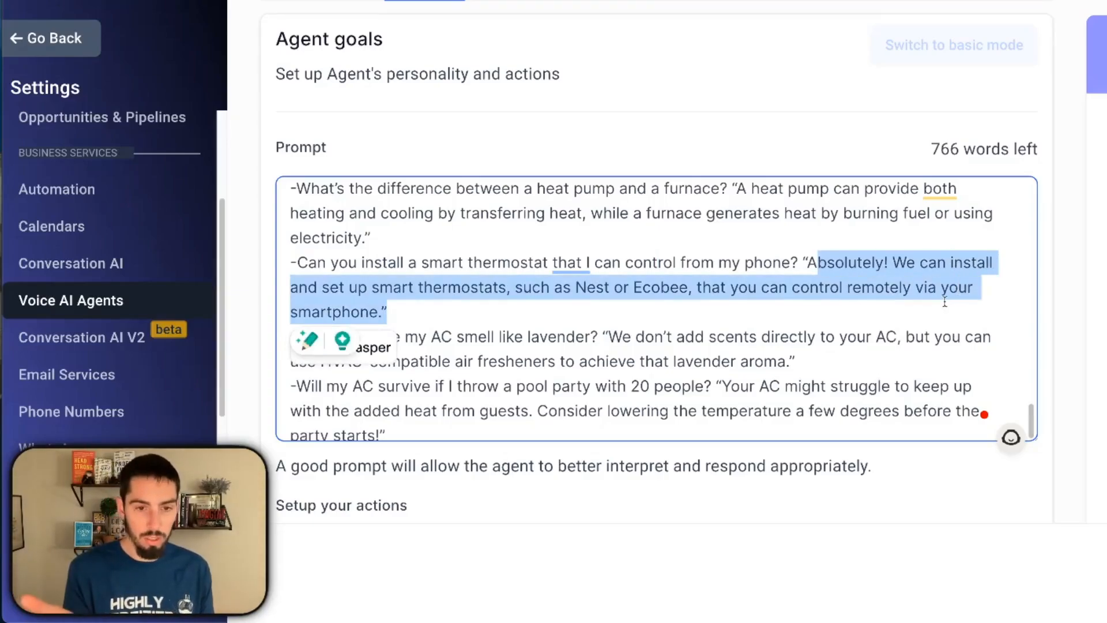
pyautogui.click(532, 289)
pyautogui.scroll(-1, 845, 300)
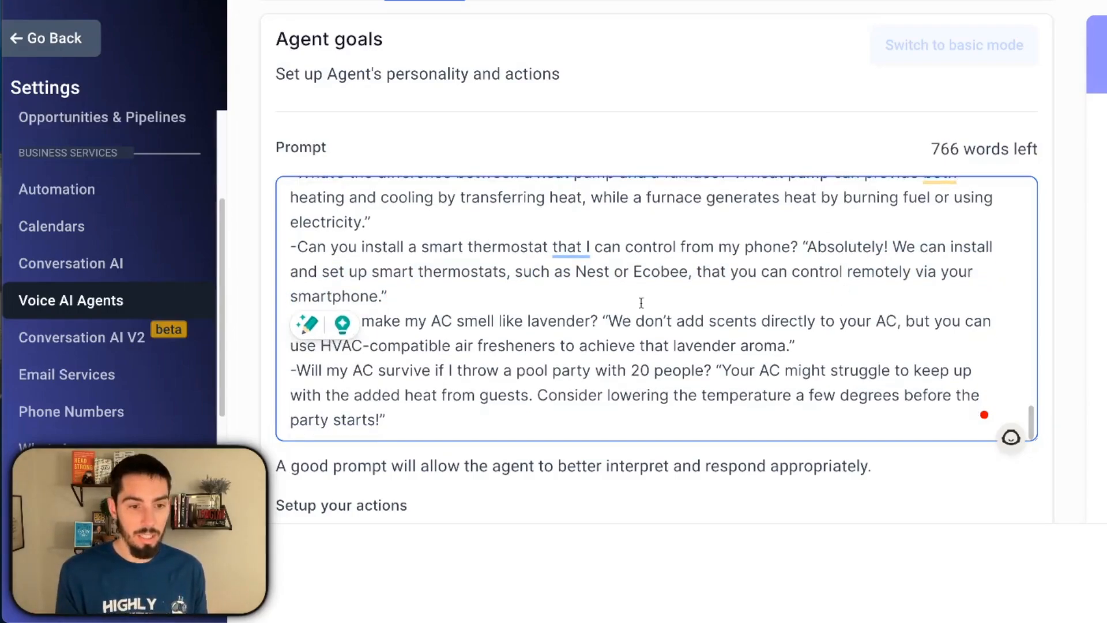
# - Examine the scripted answers about the AC coping with a 20-person pool party and about adding a lavender scent
pyautogui.moveTo(499, 371); pyautogui.dragTo(662, 373)
pyautogui.click(635, 371)
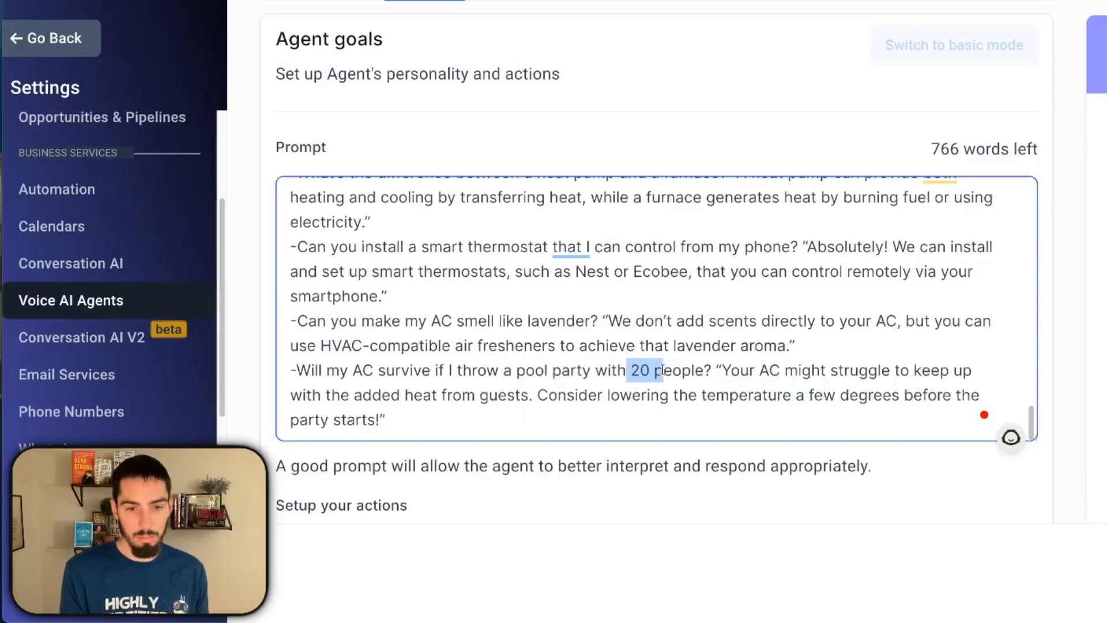
pyautogui.click(739, 382)
pyautogui.moveTo(395, 395); pyautogui.dragTo(828, 370)
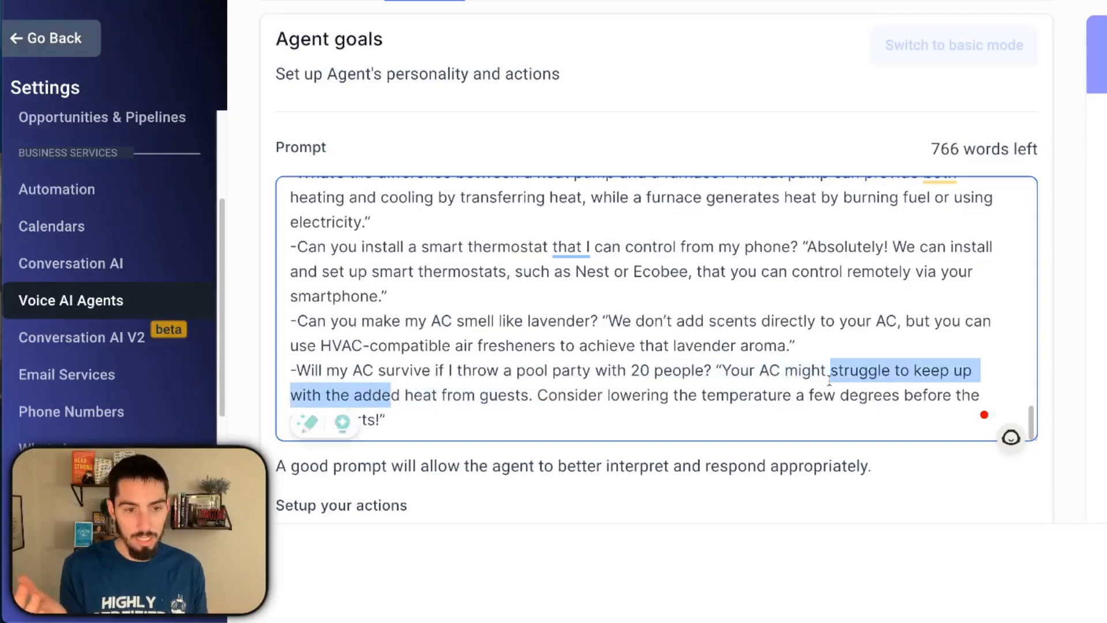
pyautogui.moveTo(547, 320); pyautogui.dragTo(759, 323)
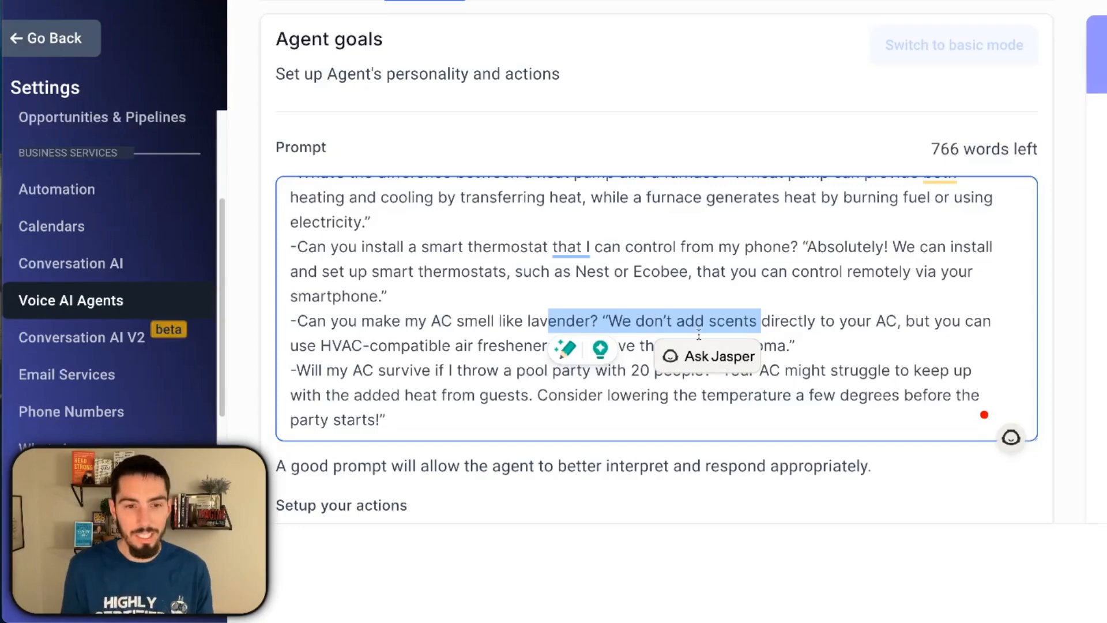
pyautogui.click(484, 273)
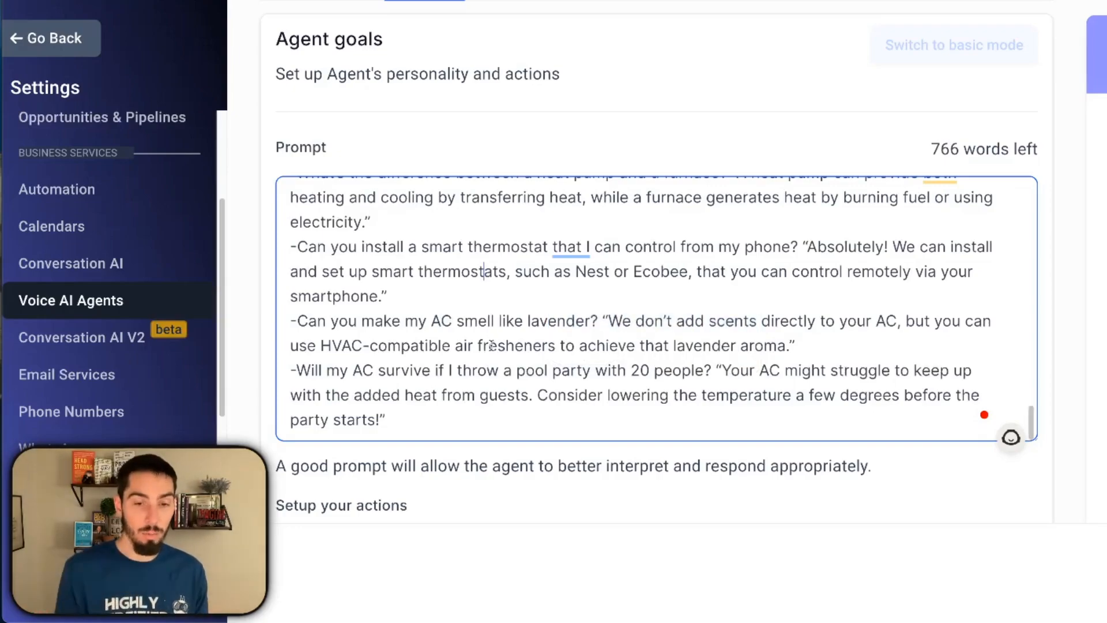
pyautogui.scroll(4, 490, 312)
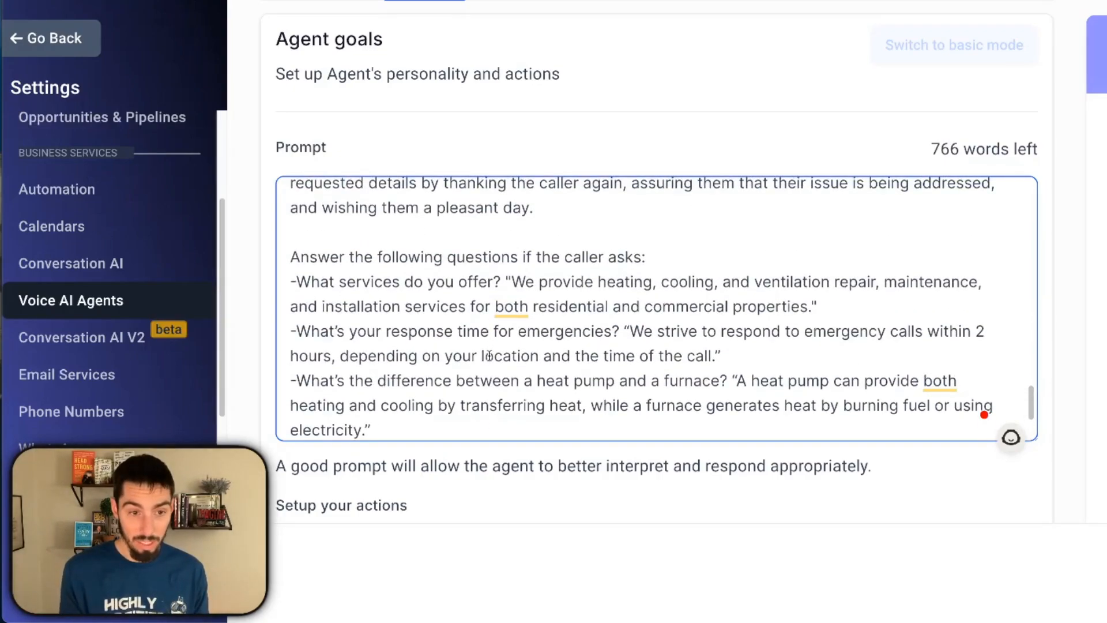
pyautogui.scroll(3, 491, 349)
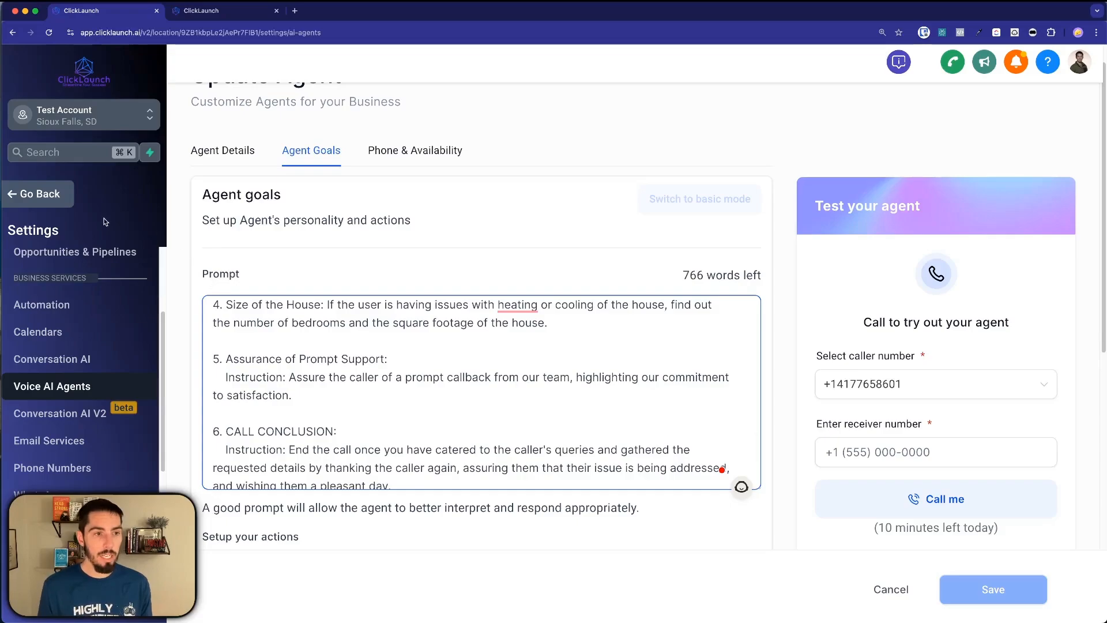
# - Leave the settings, open the test caller's contact record and review the follow-up email summarizing the recent call
pyautogui.click(52, 196)
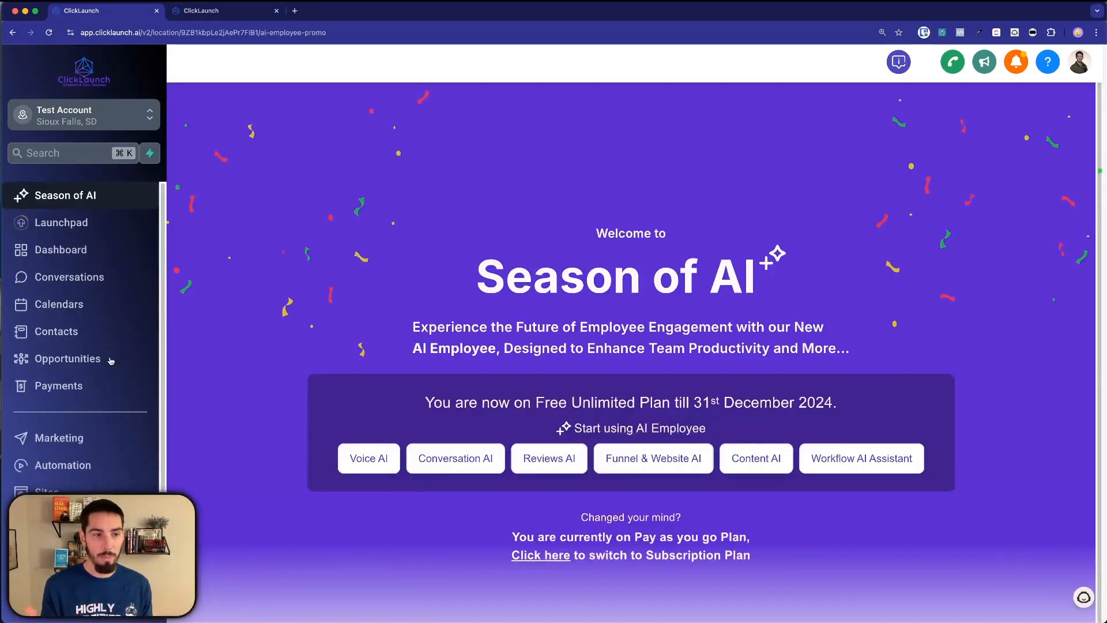
pyautogui.click(55, 331)
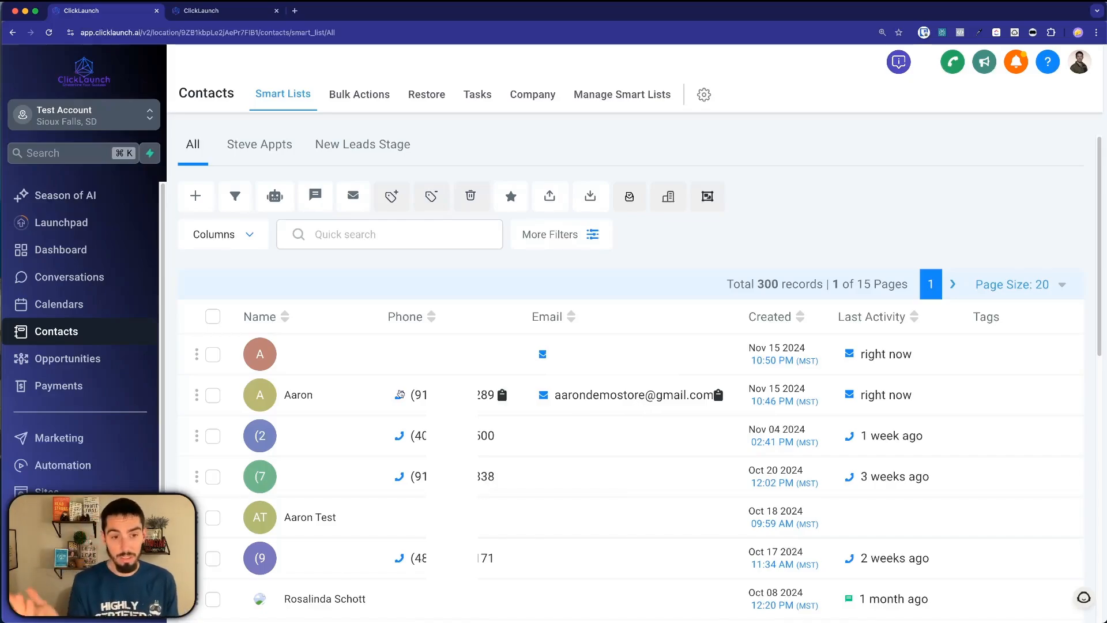
pyautogui.click(371, 395)
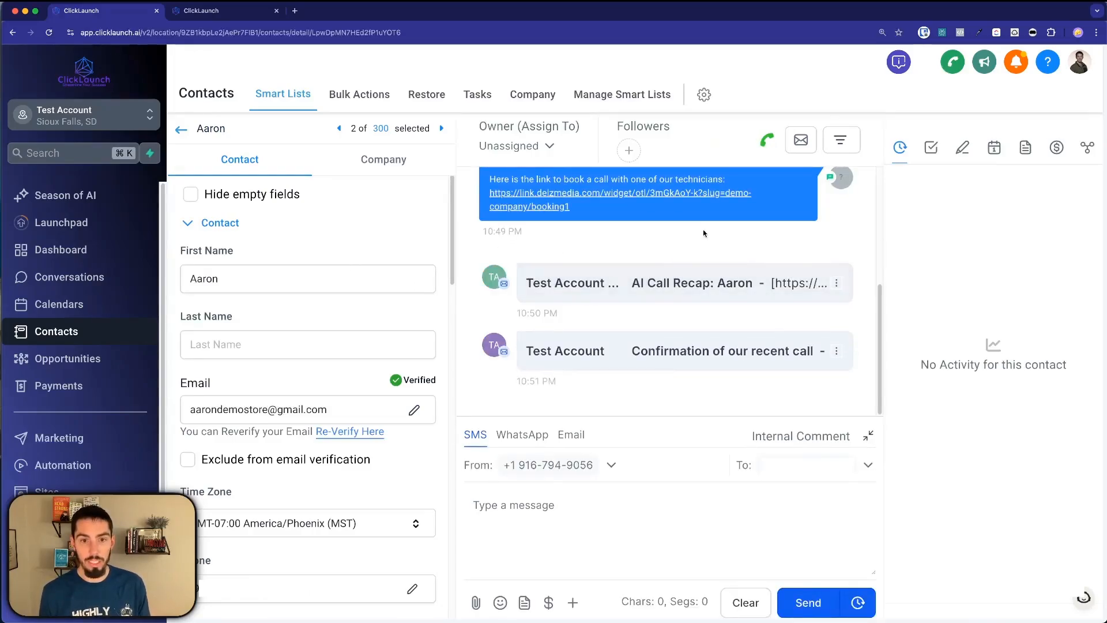
pyautogui.scroll(10, 663, 297)
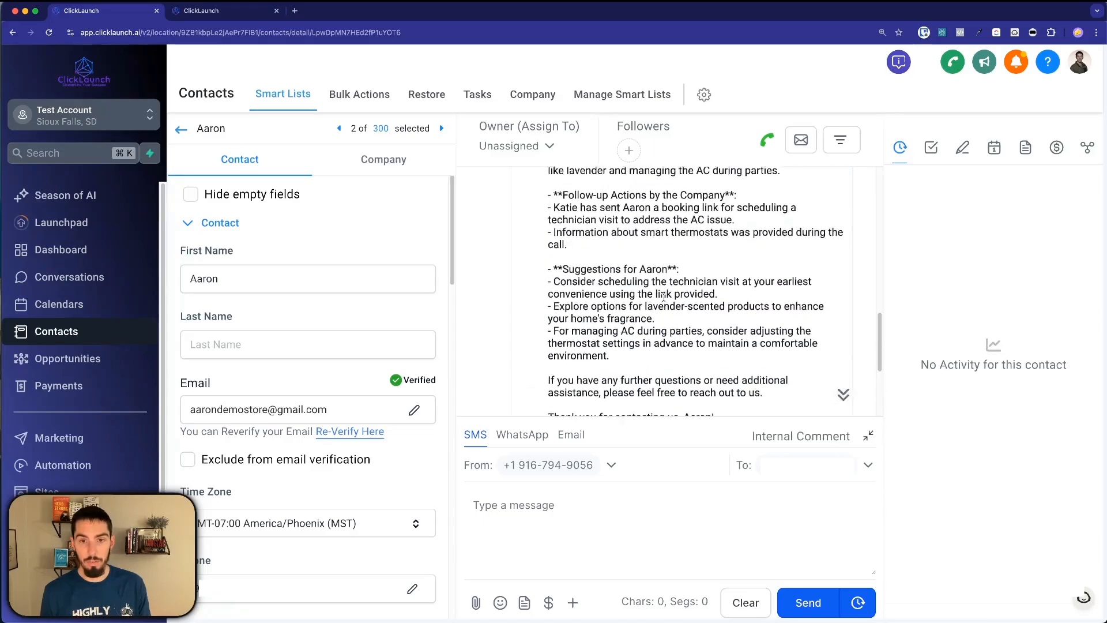
pyautogui.scroll(3, 672, 243)
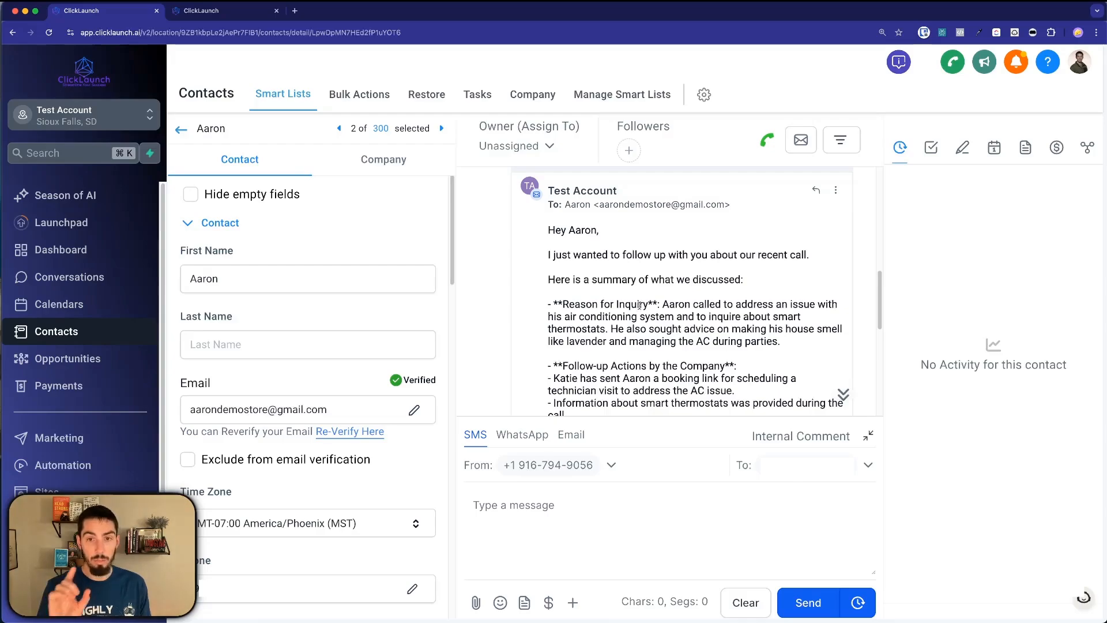
# - Open the contact's notes and examine the AI call note's header, start time and duration
pyautogui.click(963, 147)
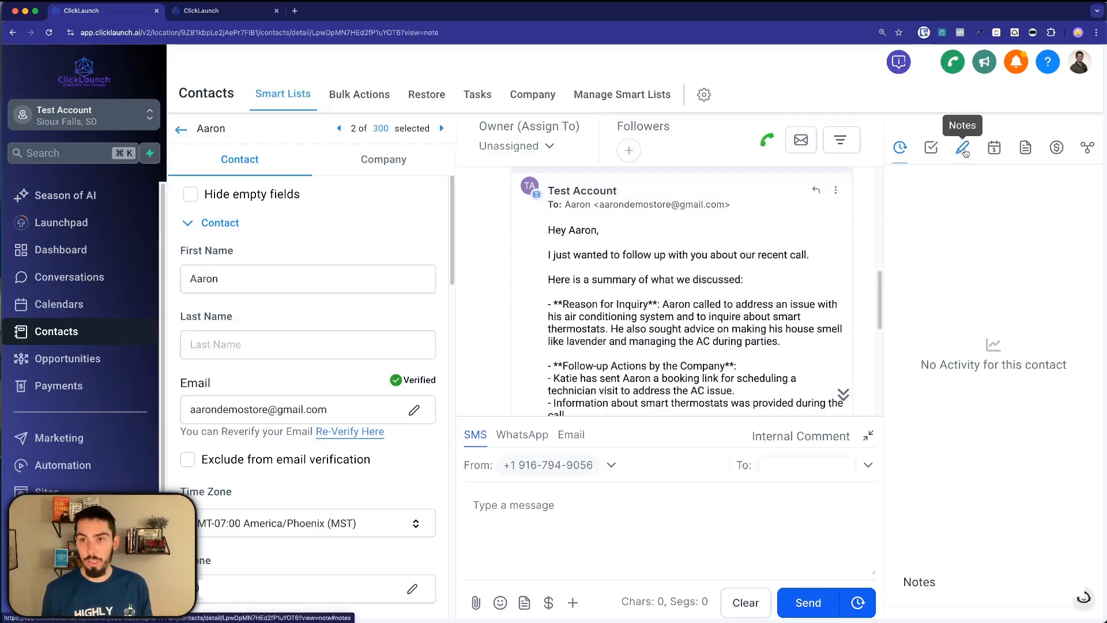
pyautogui.scroll(-1, 932, 282)
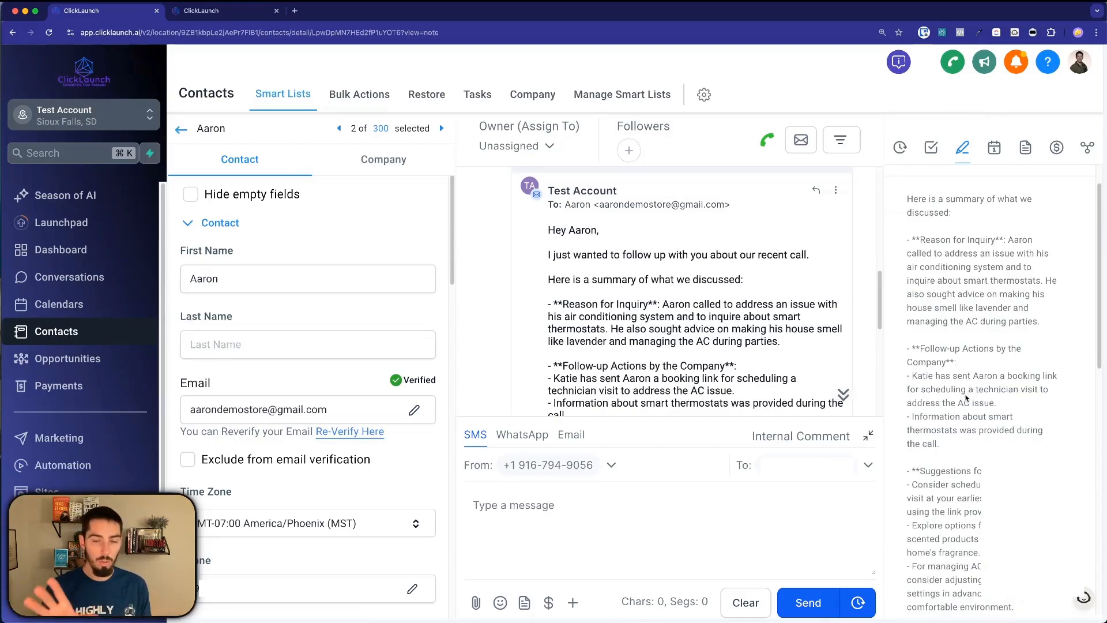
pyautogui.scroll(-10, 964, 391)
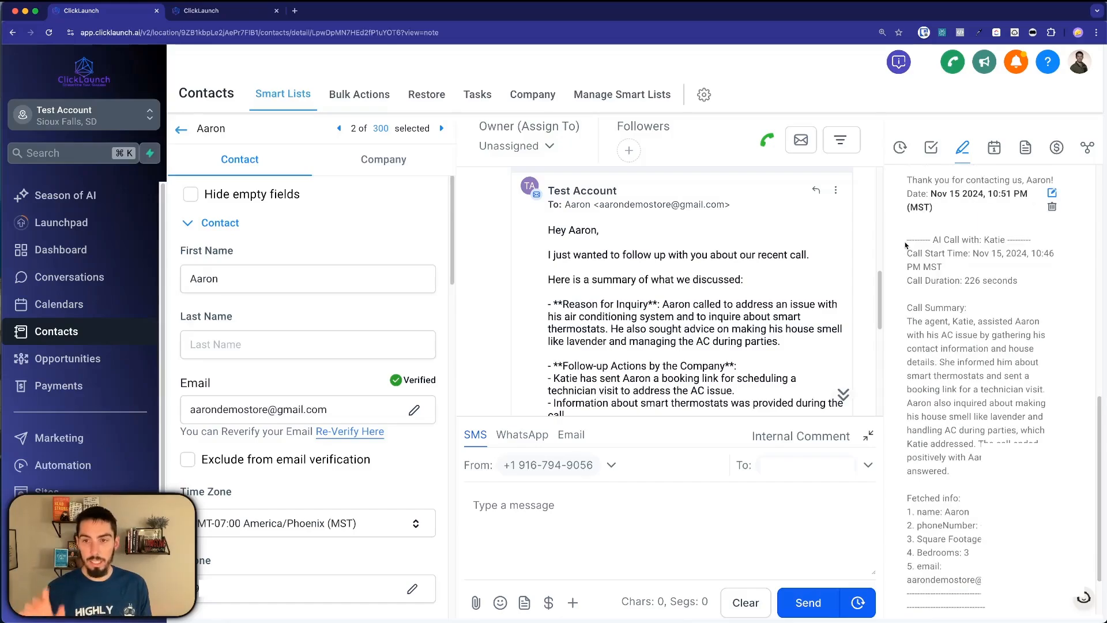
pyautogui.moveTo(906, 239); pyautogui.dragTo(1036, 609)
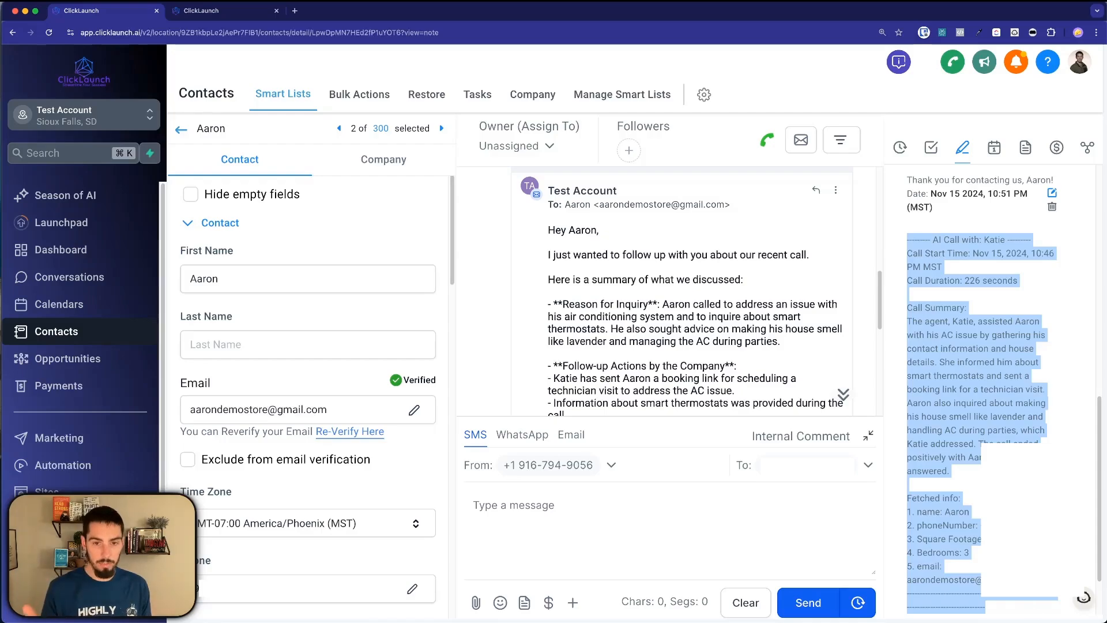
pyautogui.click(929, 240)
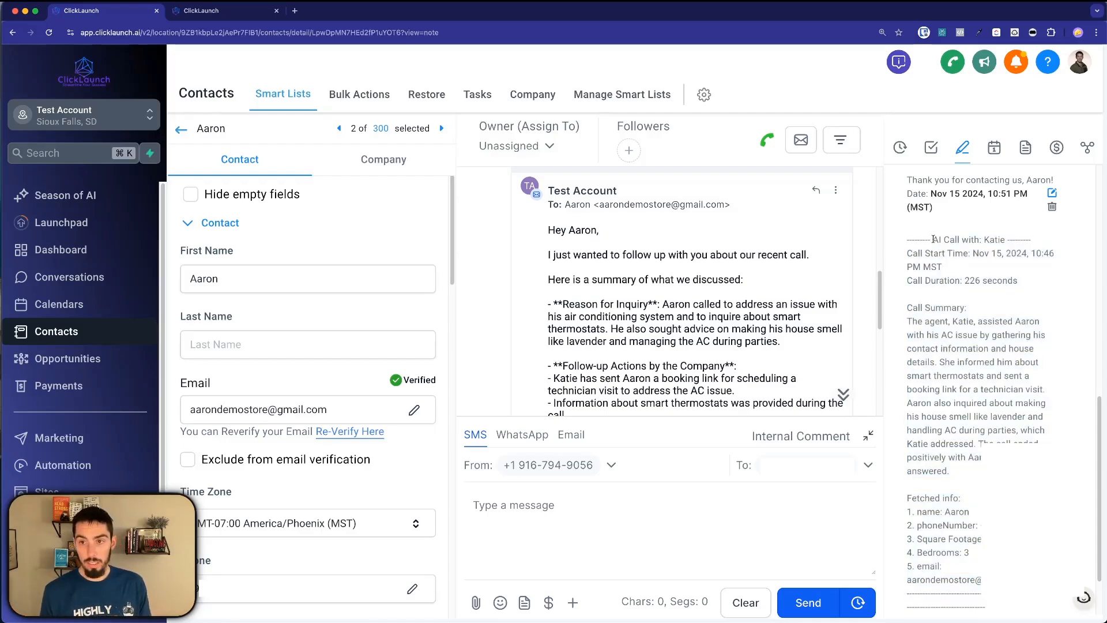
pyautogui.moveTo(932, 239); pyautogui.dragTo(1005, 254)
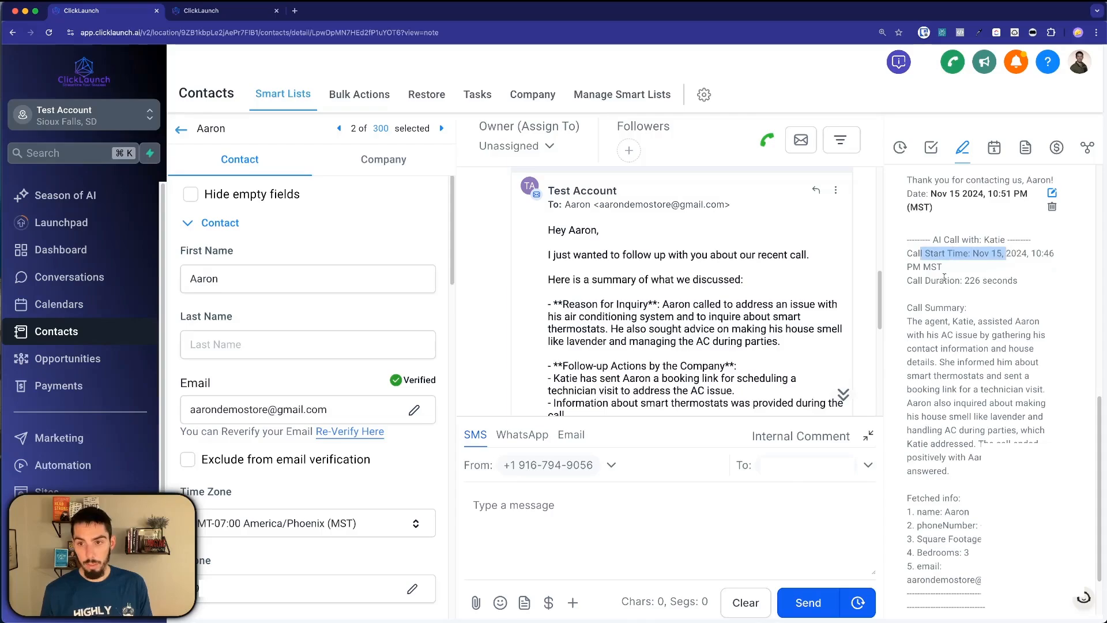
pyautogui.click(1020, 290)
# - Read the AI call note's summary and fetched caller info, and compare them with the follow-up summary note
pyautogui.moveTo(907, 307); pyautogui.dragTo(949, 471)
pyautogui.scroll(-3, 924, 424)
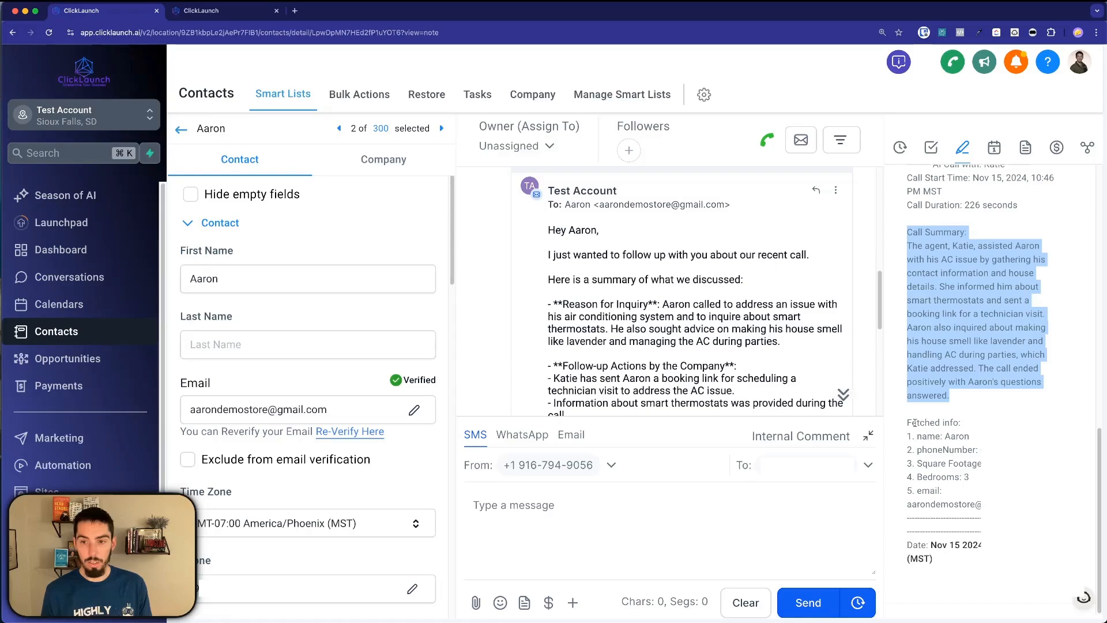
pyautogui.moveTo(915, 423); pyautogui.dragTo(961, 506)
pyautogui.click(967, 496)
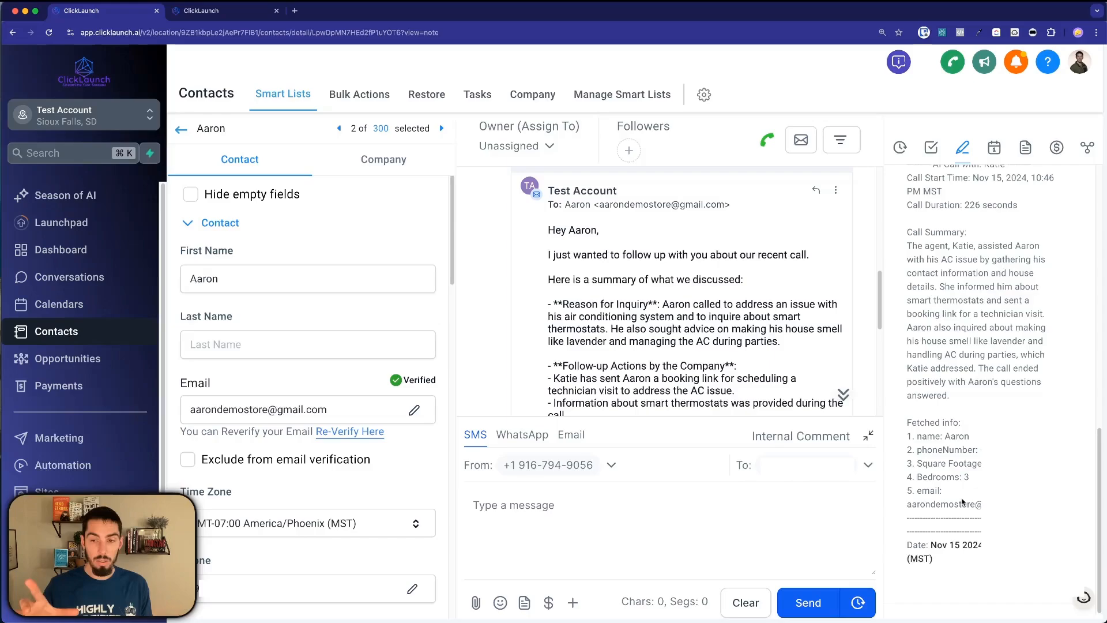
pyautogui.scroll(3, 961, 501)
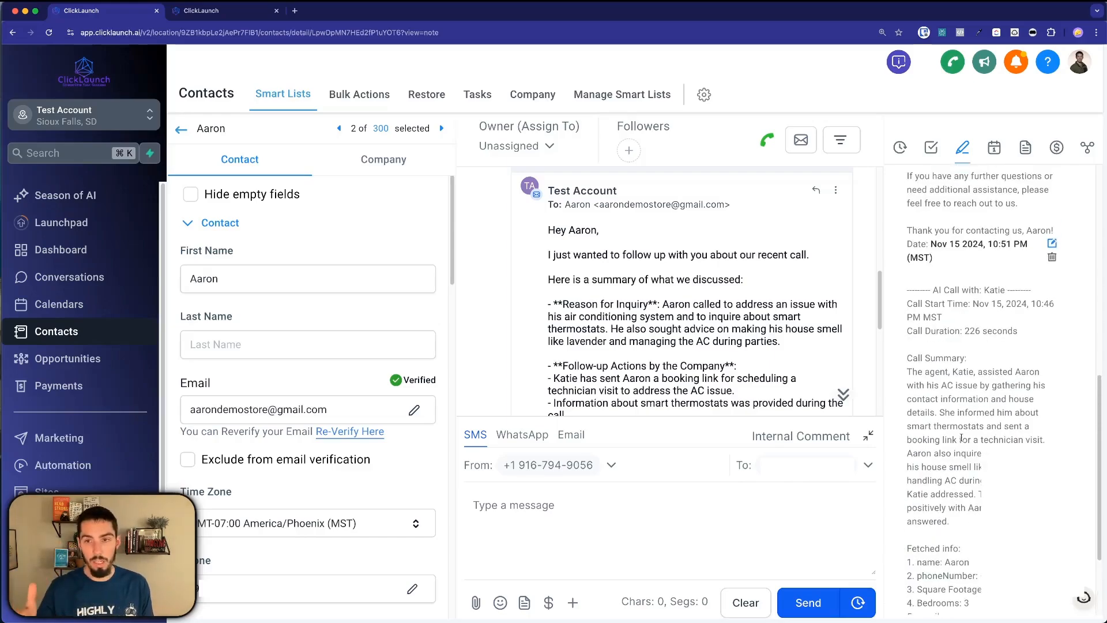
pyautogui.scroll(10, 962, 438)
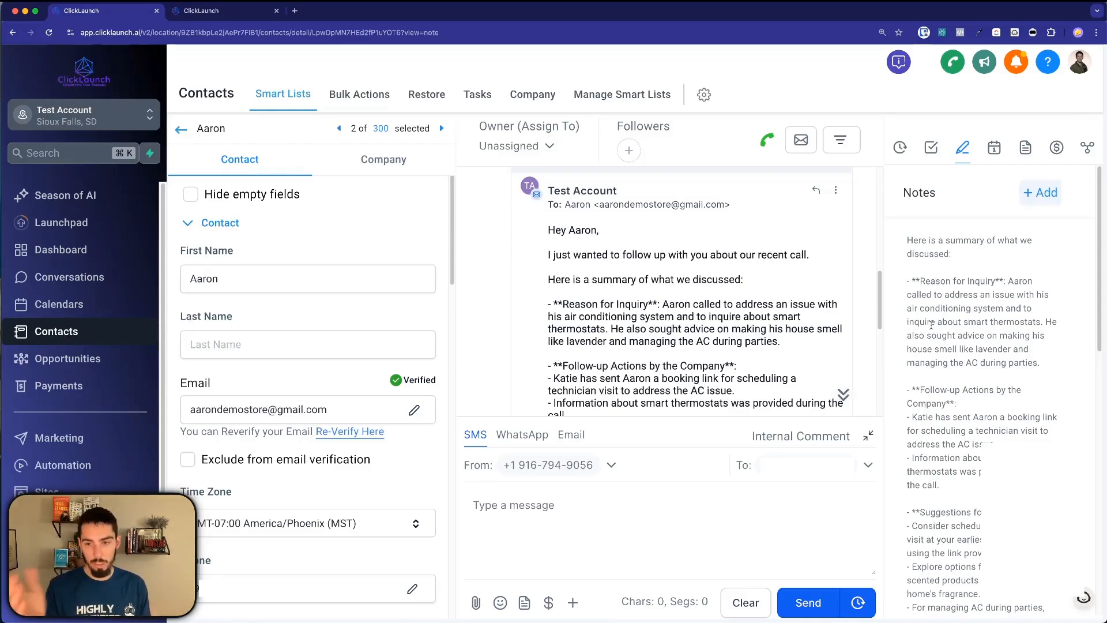
pyautogui.scroll(-10, 930, 324)
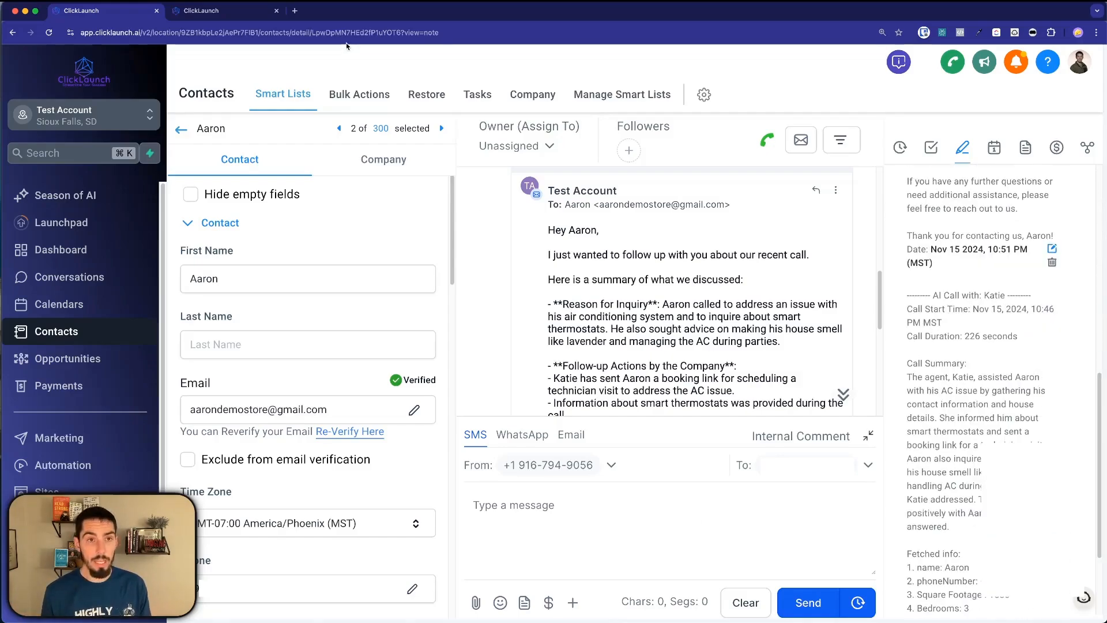
# - Switch to the automation workflows and open the "1. Voice AI Agent Post Call" workflow to view its trigger and condition
pyautogui.click(229, 13)
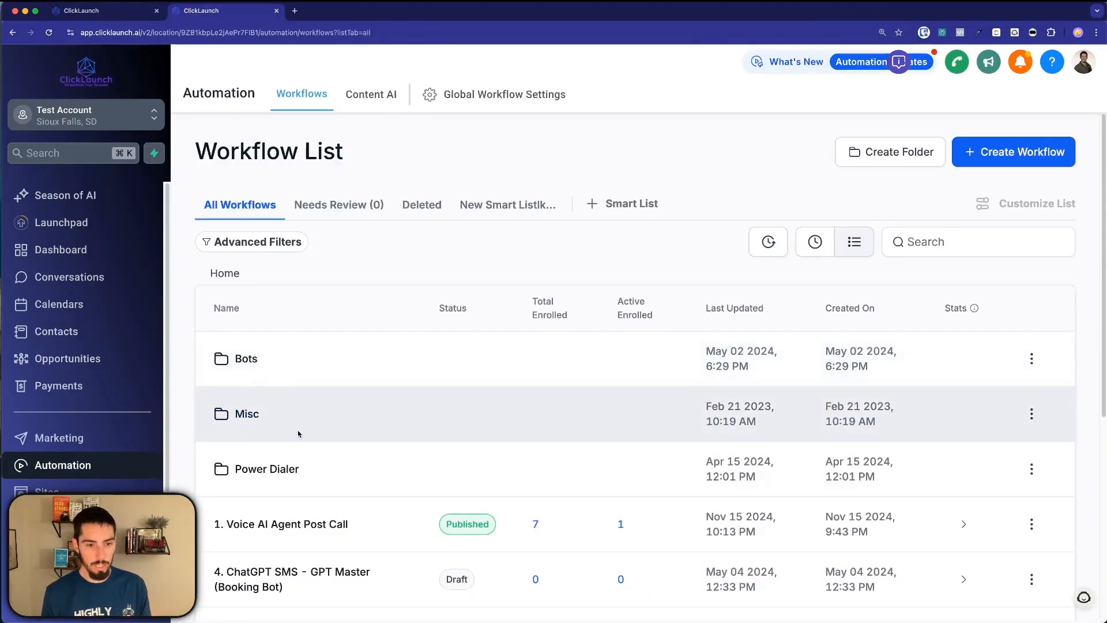
pyautogui.scroll(-3, 298, 434)
pyautogui.click(268, 394)
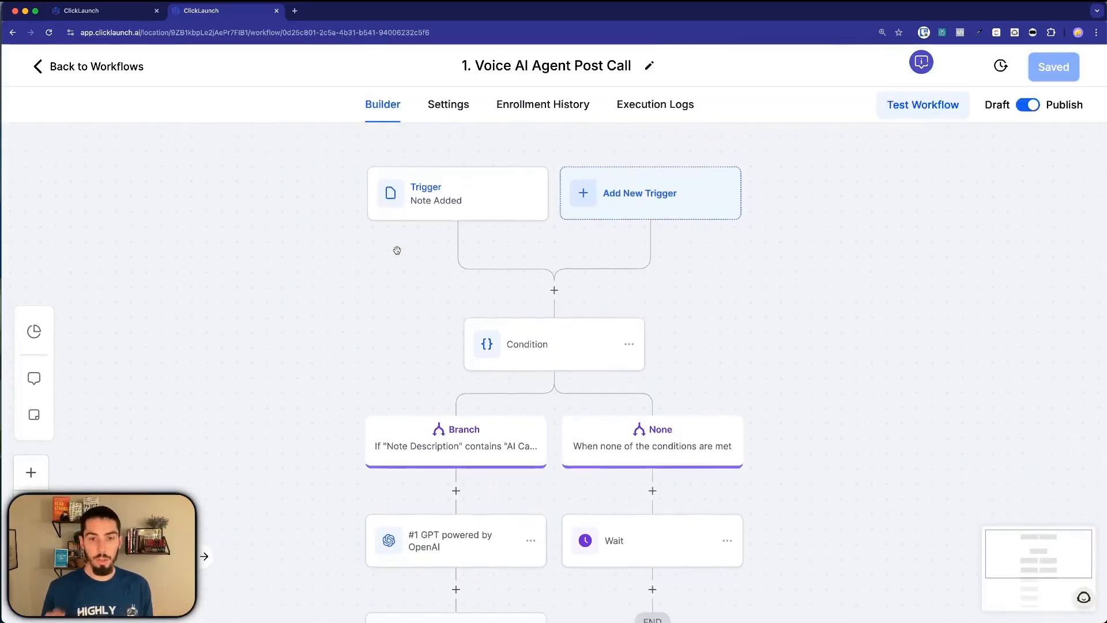
pyautogui.scroll(-1, 396, 250)
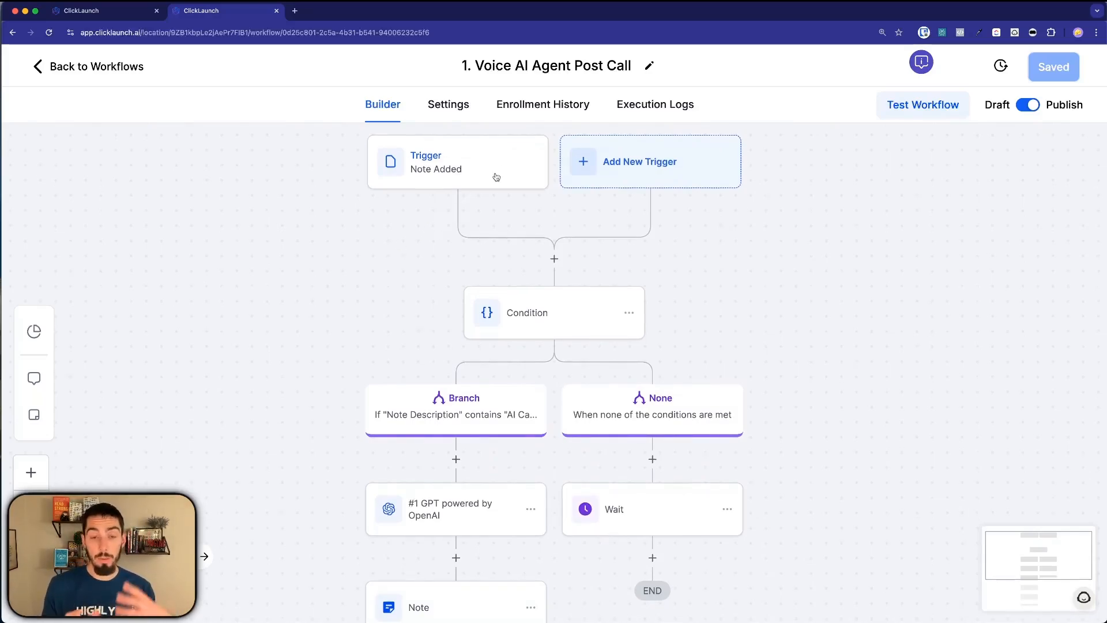
pyautogui.click(527, 306)
pyautogui.moveTo(382, 292); pyautogui.dragTo(185, 263)
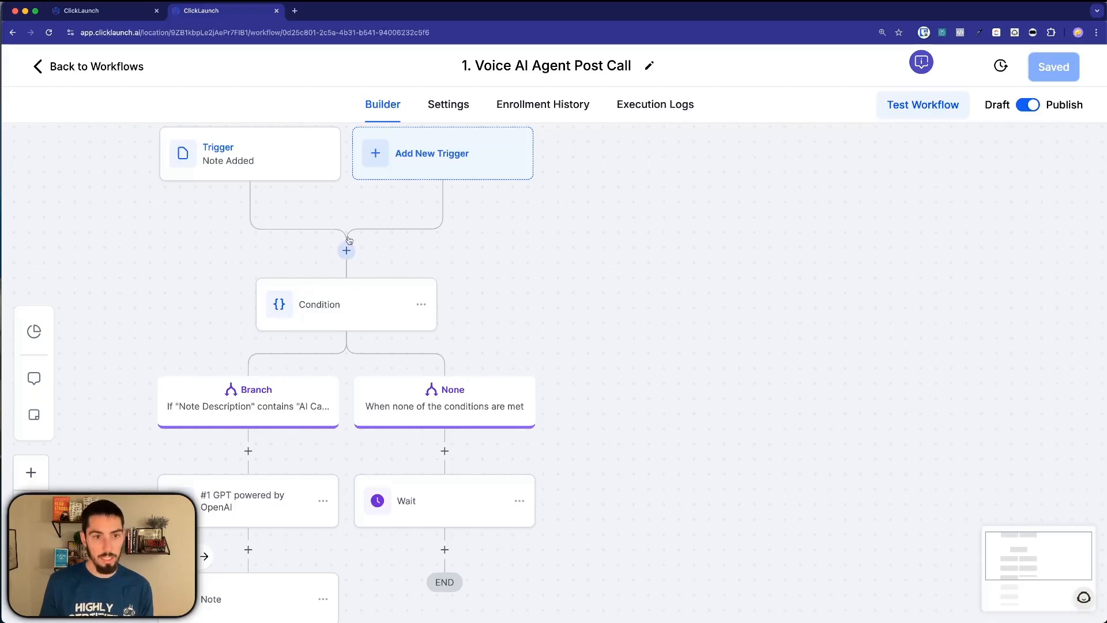
pyautogui.click(346, 250)
pyautogui.click(760, 221)
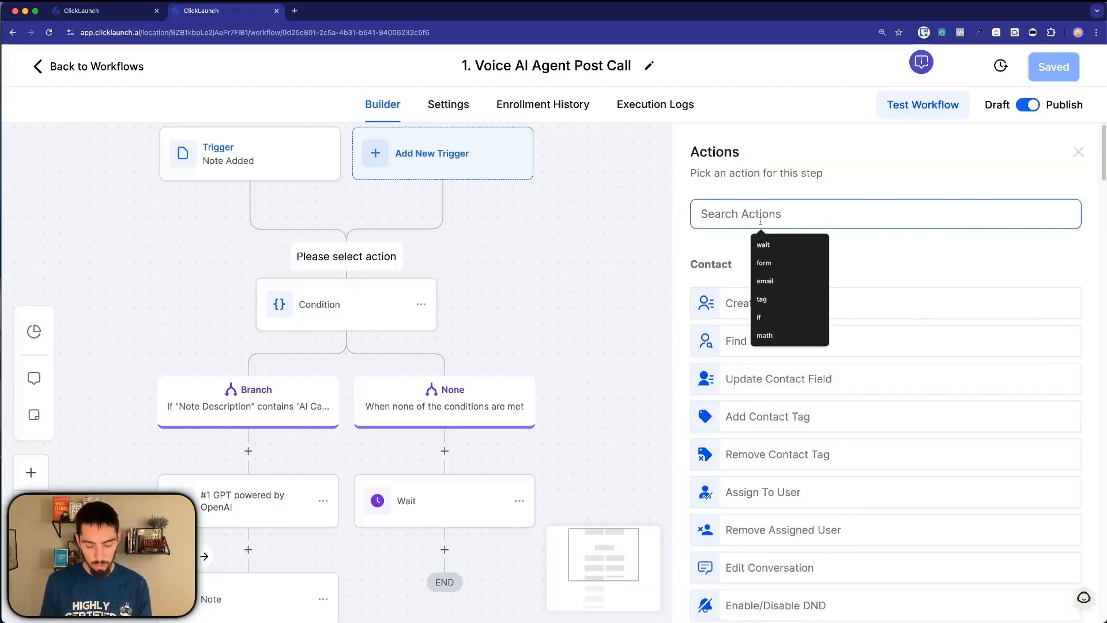
pyautogui.write('if')
pyautogui.click(740, 294)
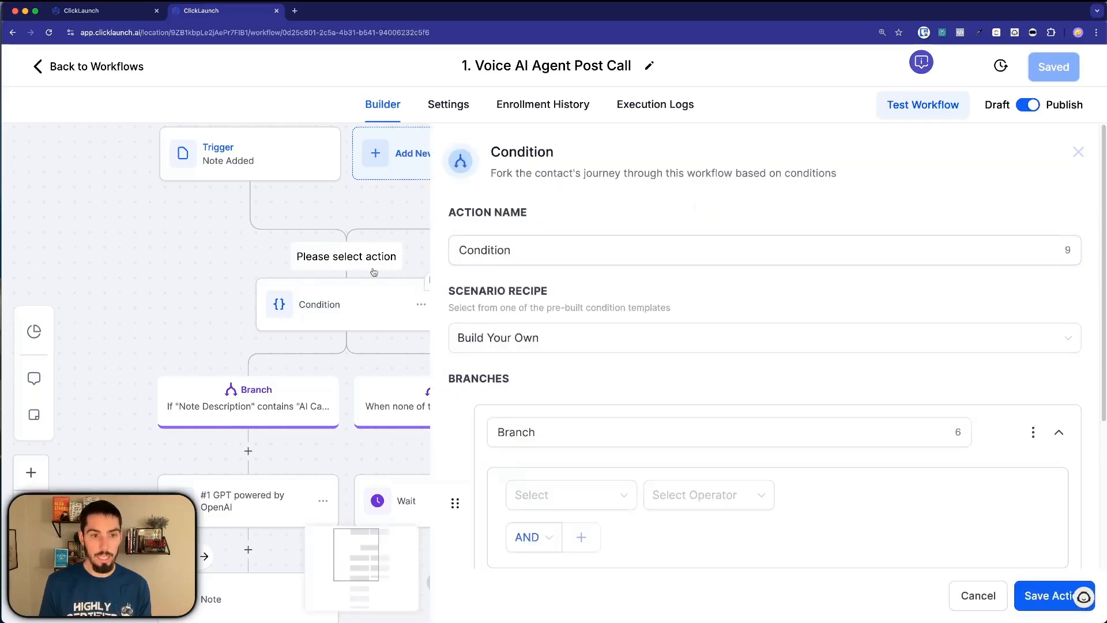
pyautogui.click(979, 596)
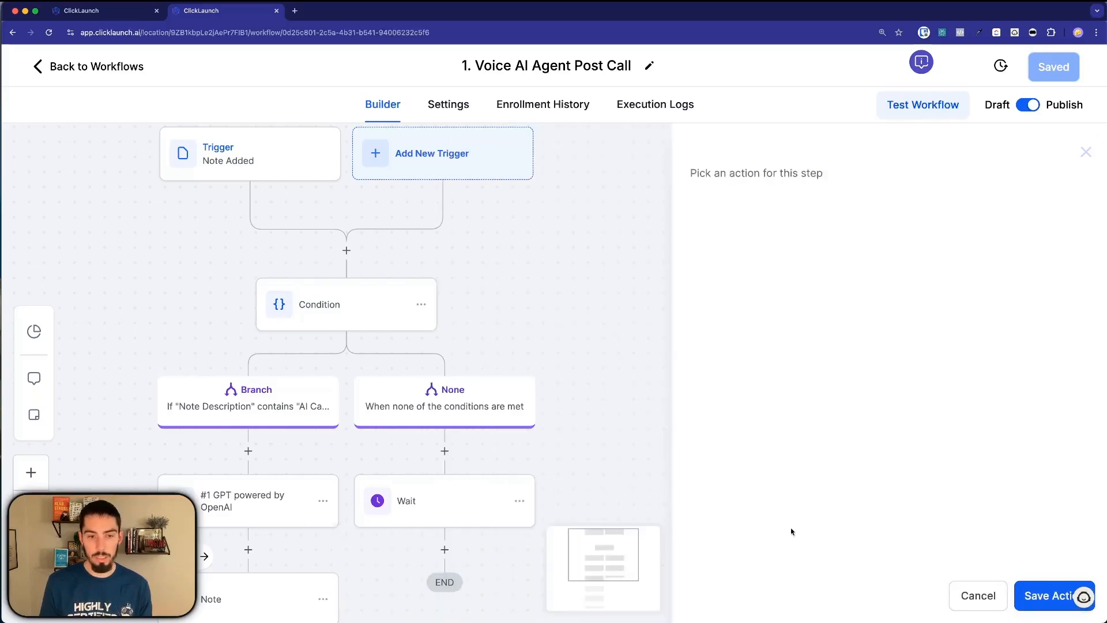
# - Review the existing condition's branch rule, checking the Note Description field, the Contains operator and the "AI Call with:" text
pyautogui.click(358, 304)
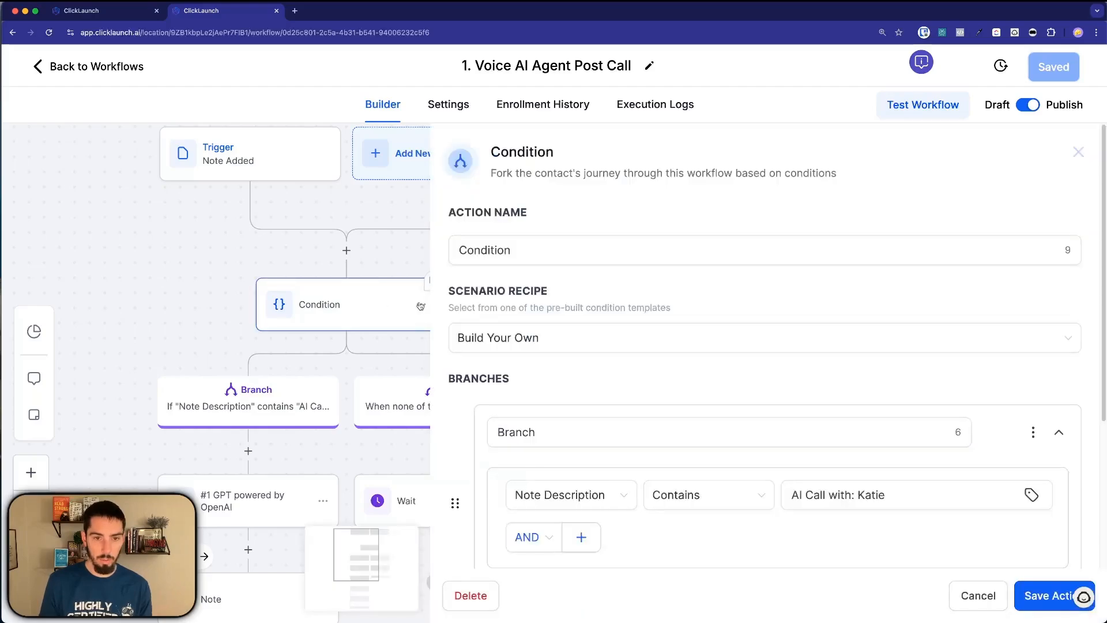
pyautogui.scroll(-4, 578, 291)
pyautogui.click(576, 281)
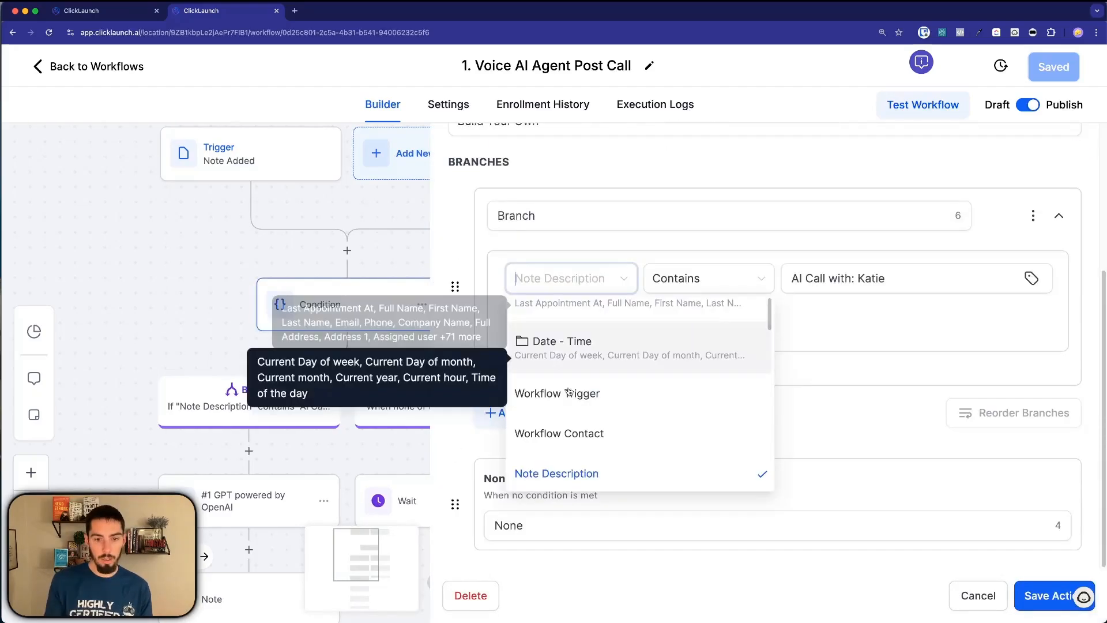
pyautogui.scroll(1, 568, 393)
pyautogui.scroll(-4, 609, 346)
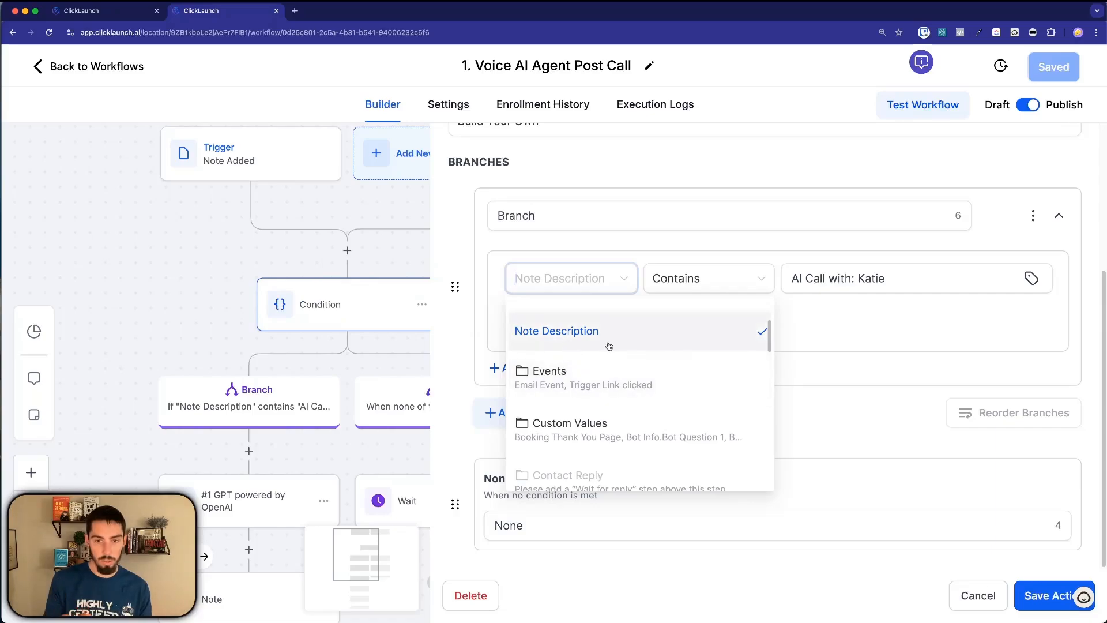
pyautogui.click(608, 346)
pyautogui.click(691, 281)
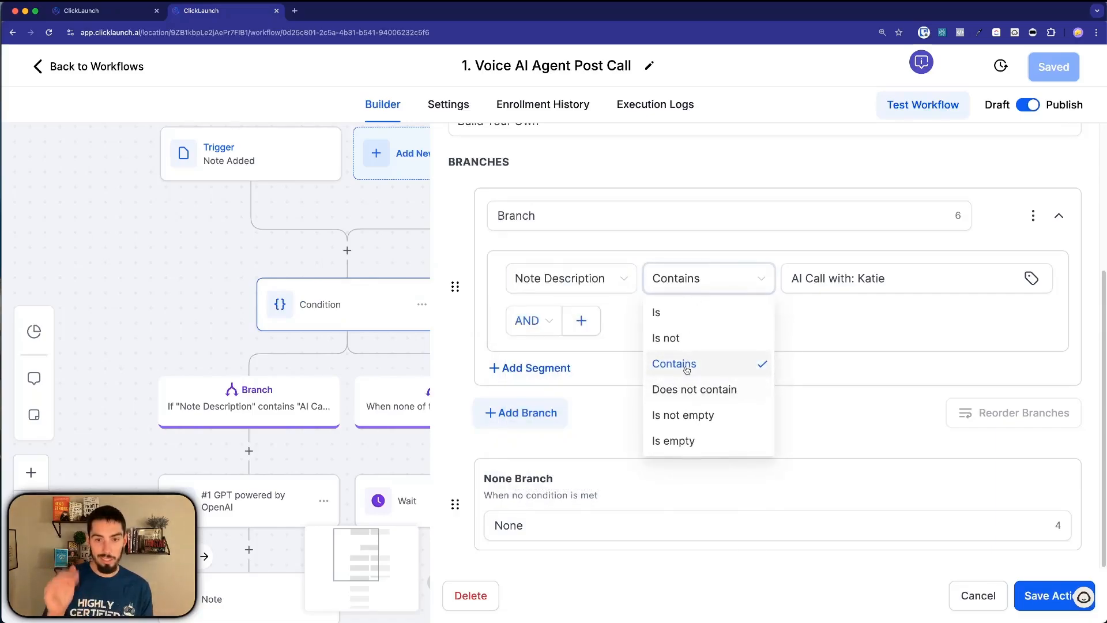
pyautogui.click(686, 369)
pyautogui.click(793, 285)
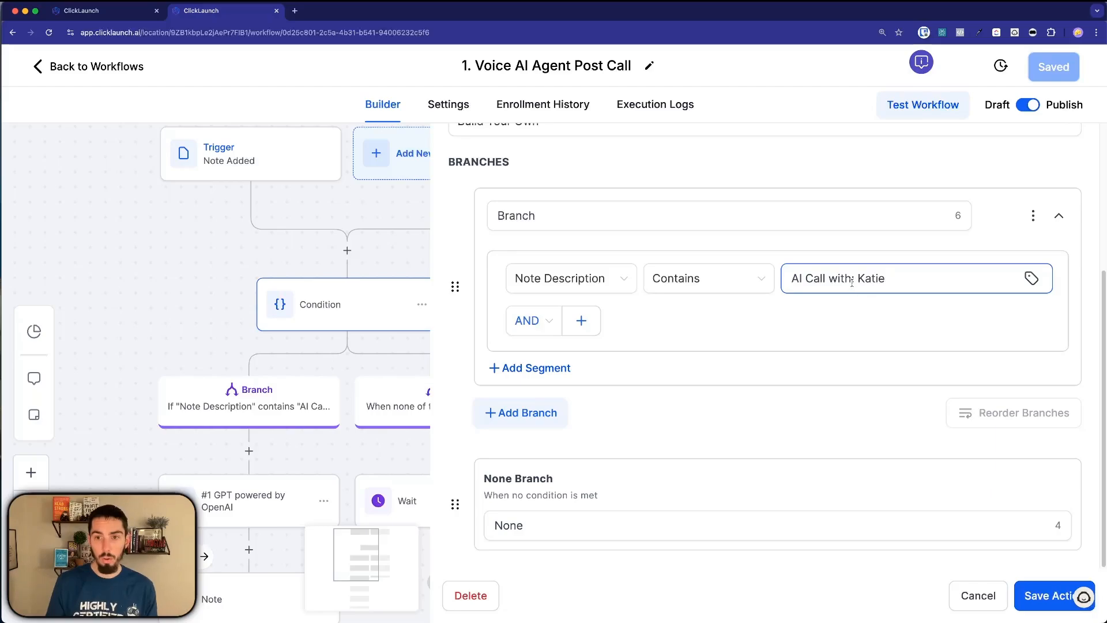
pyautogui.moveTo(853, 278); pyautogui.dragTo(776, 277)
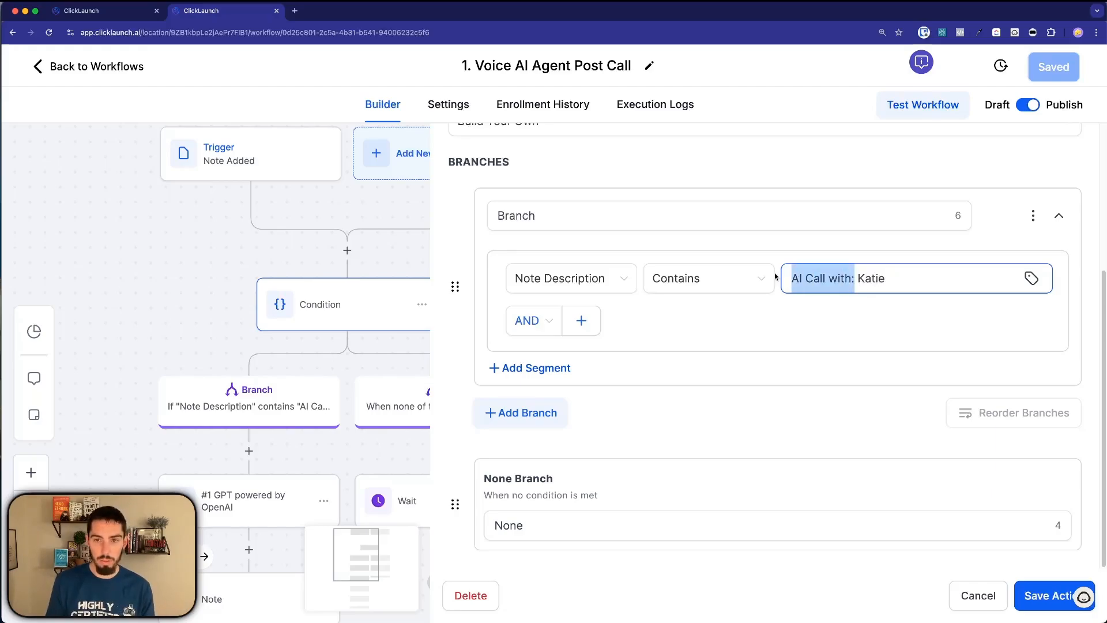
# - Compare the condition's "AI Call with:" wording with the contact's call note, then return to the workflow and close the condition unchanged
pyautogui.click(132, 18)
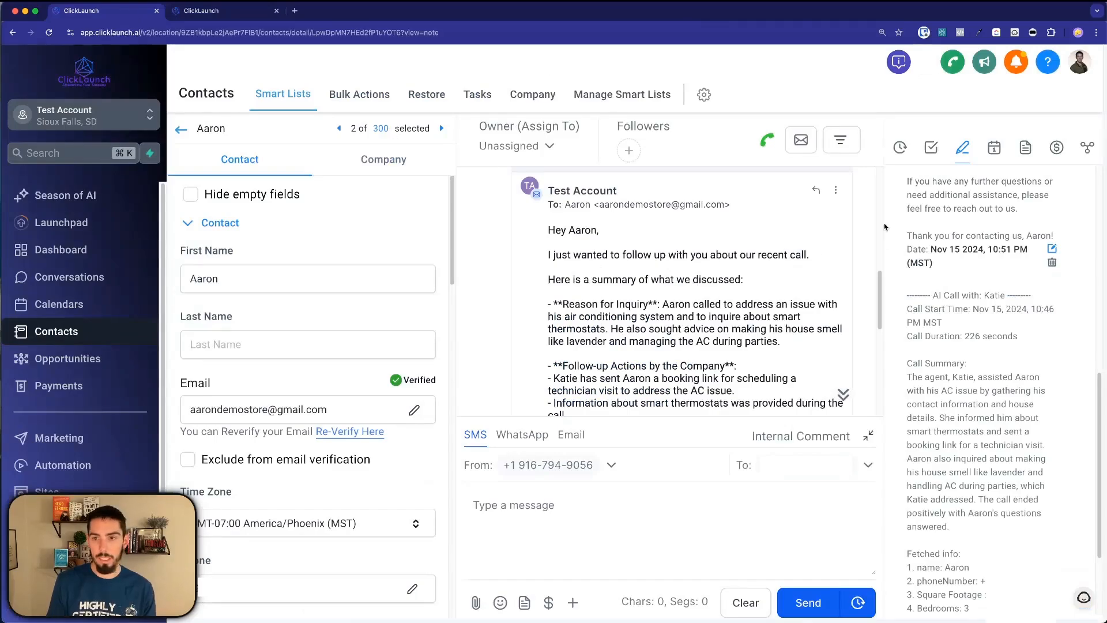
pyautogui.moveTo(934, 295); pyautogui.dragTo(981, 298)
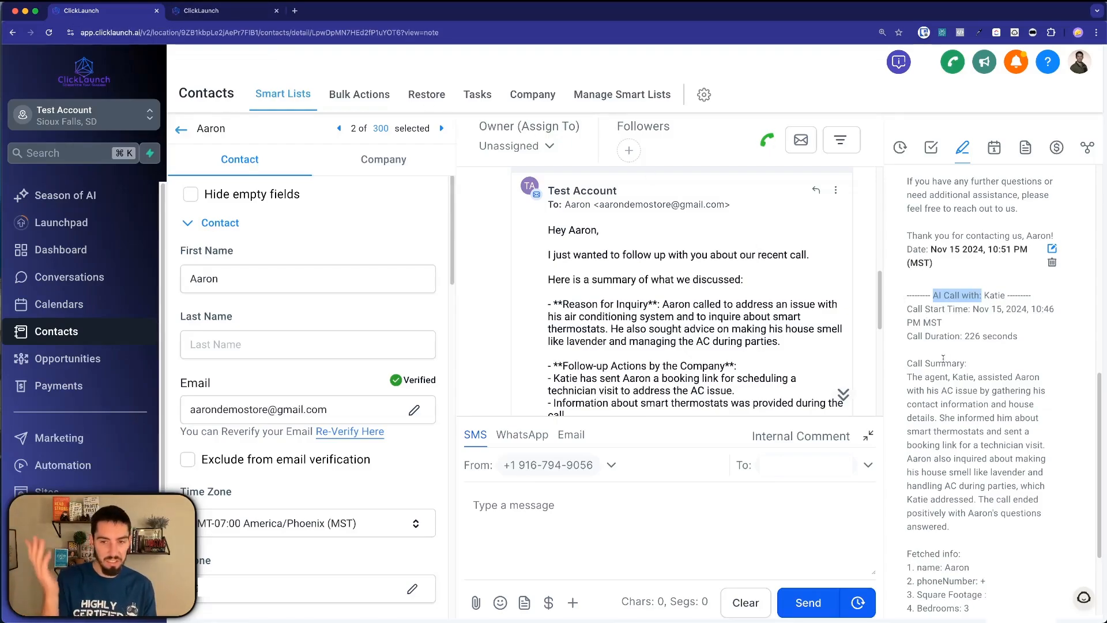
pyautogui.click(952, 324)
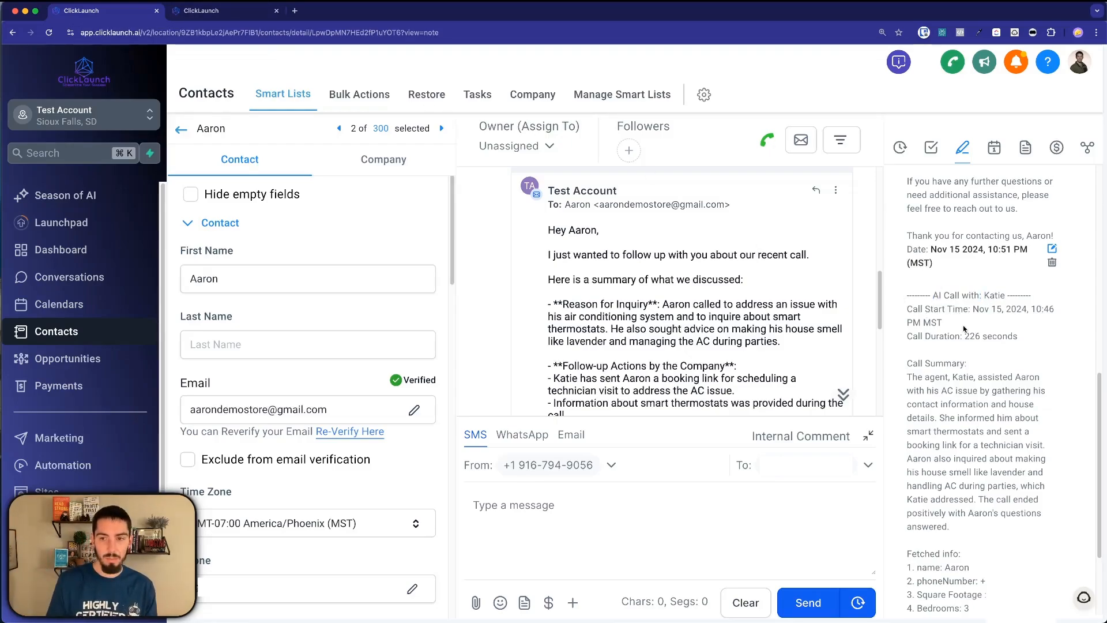
pyautogui.click(237, 13)
pyautogui.click(978, 594)
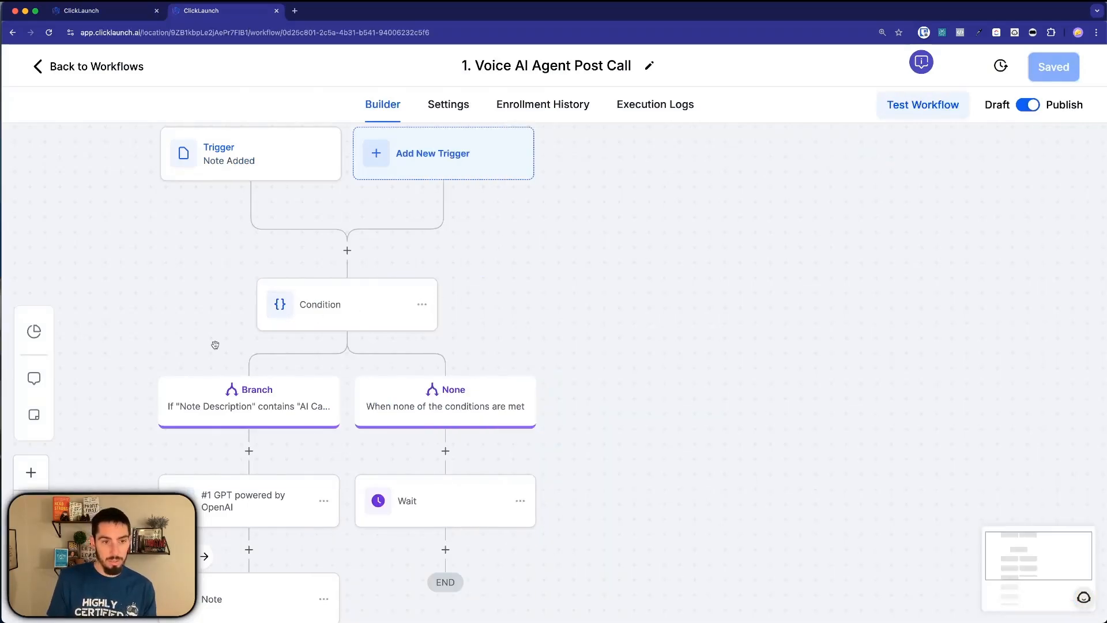
# - Inspect the Wait action's time delay in the None branch and close it without changes
pyautogui.moveTo(215, 345); pyautogui.dragTo(332, 226)
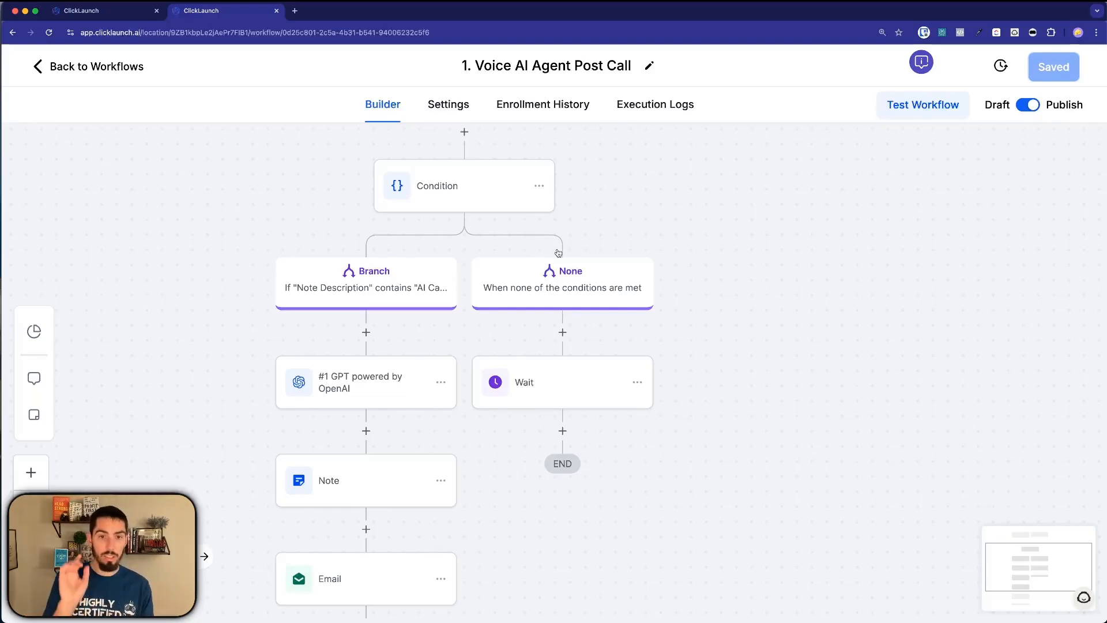
pyautogui.click(564, 386)
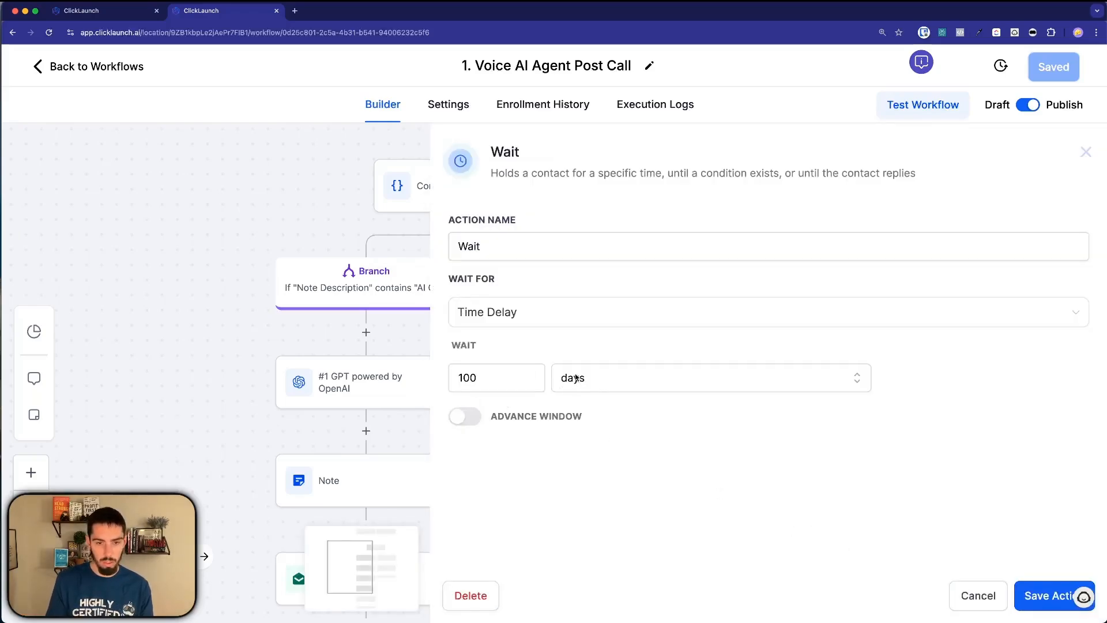
pyautogui.click(974, 593)
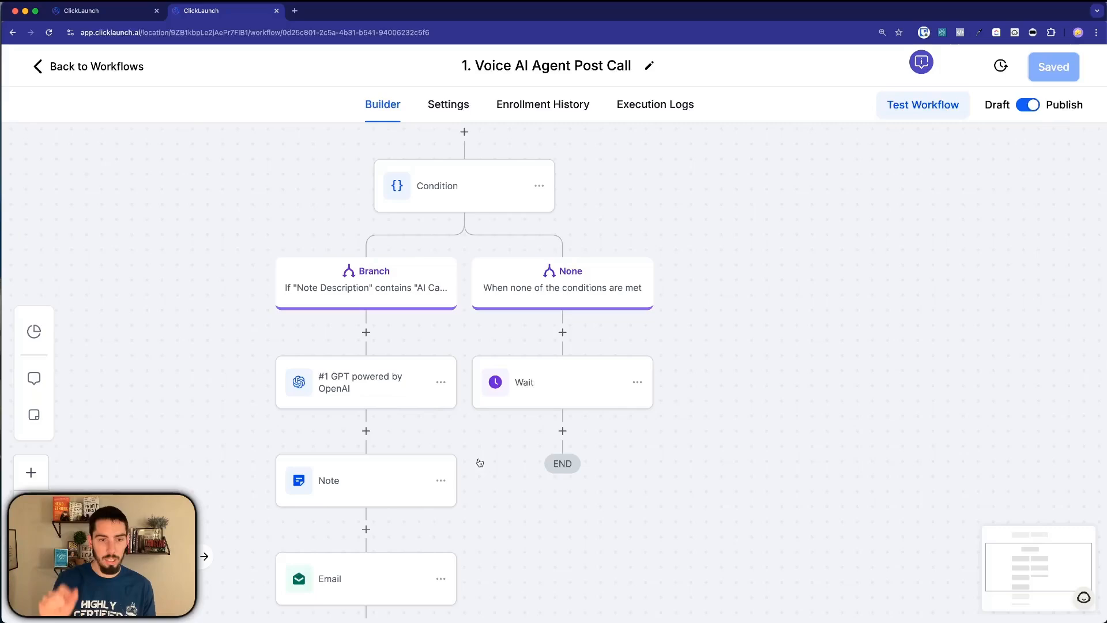
# - Look over the actions under the matching branch and open the "#1 GPT powered by OpenAI" action's settings
pyautogui.moveTo(450, 415); pyautogui.dragTo(499, 376)
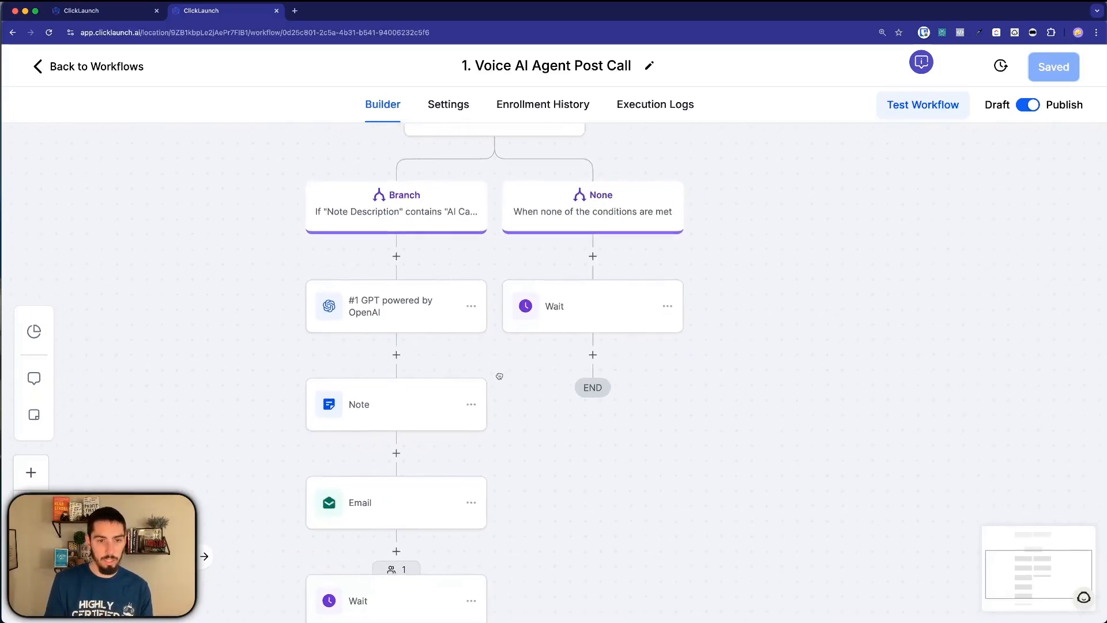
pyautogui.scroll(5, 403, 214)
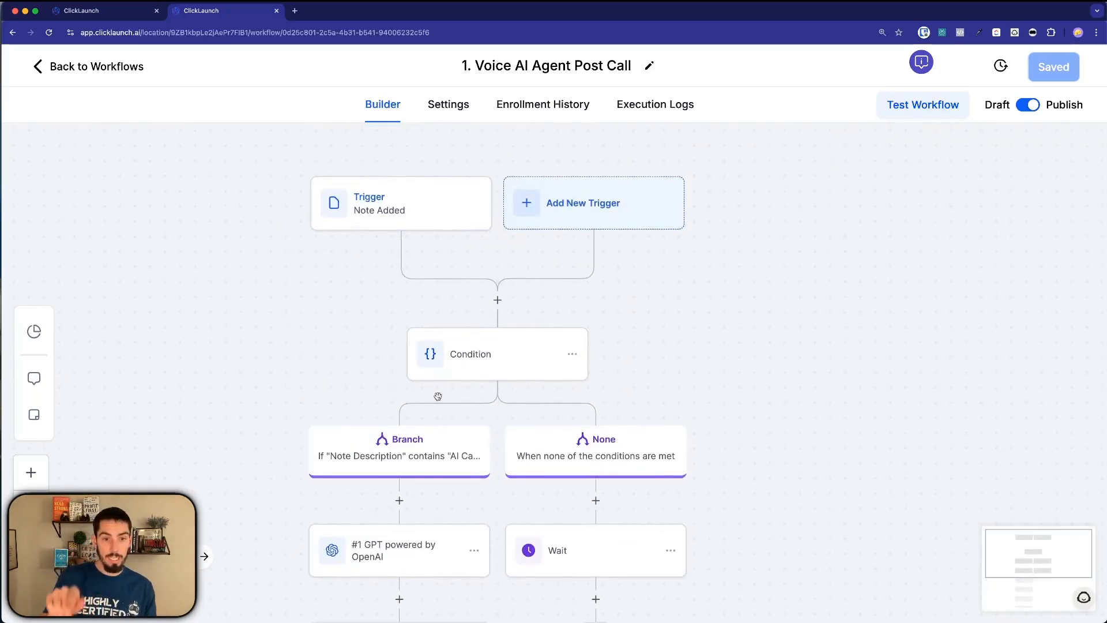
pyautogui.scroll(-4, 413, 443)
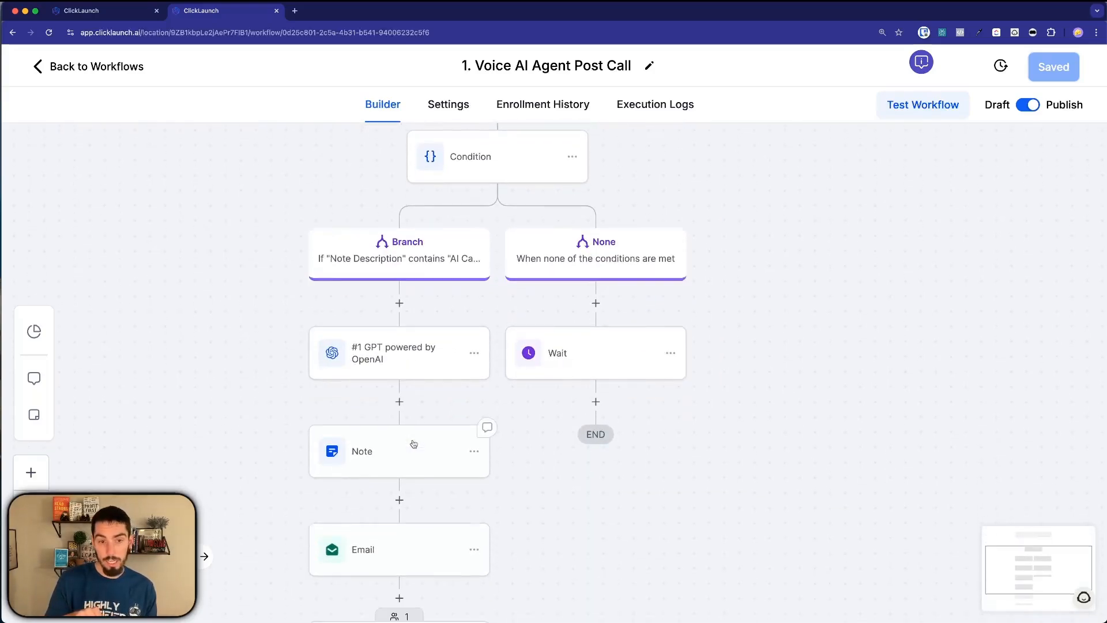
pyautogui.scroll(-1, 413, 443)
pyautogui.click(389, 304)
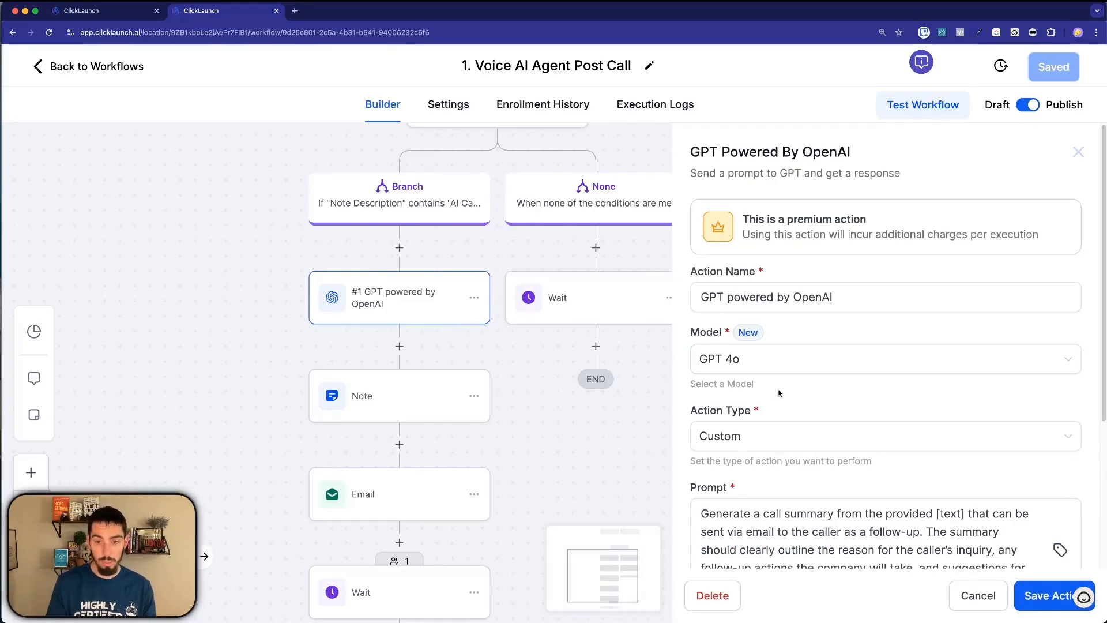
# - Look over the available action types for the GPT action and leave the action type on Custom
pyautogui.scroll(-2, 778, 392)
pyautogui.click(766, 318)
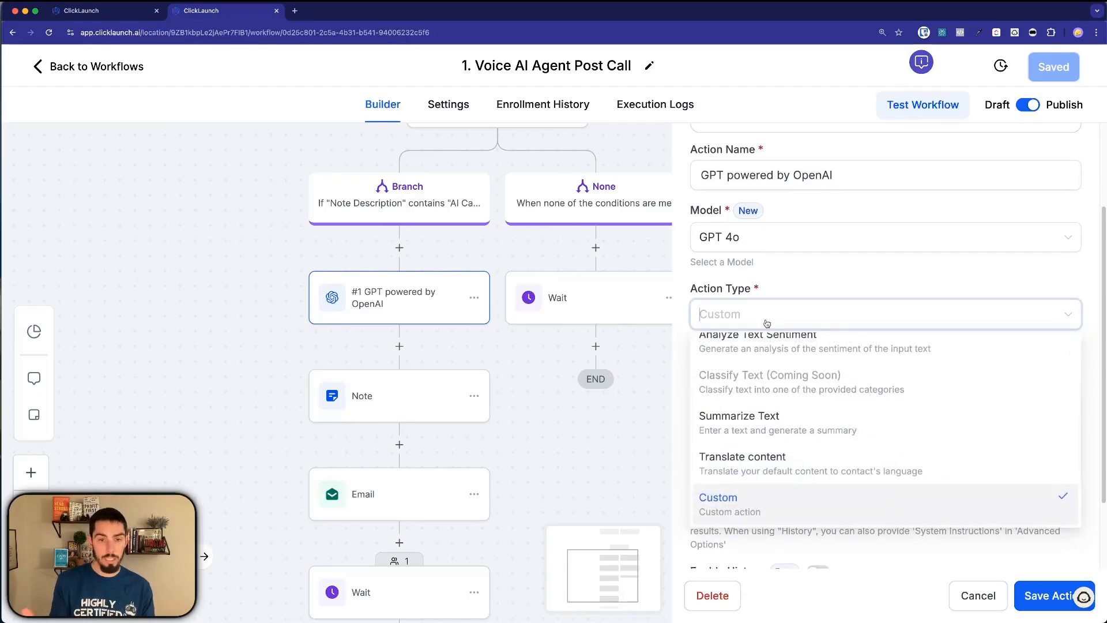
pyautogui.scroll(1, 763, 363)
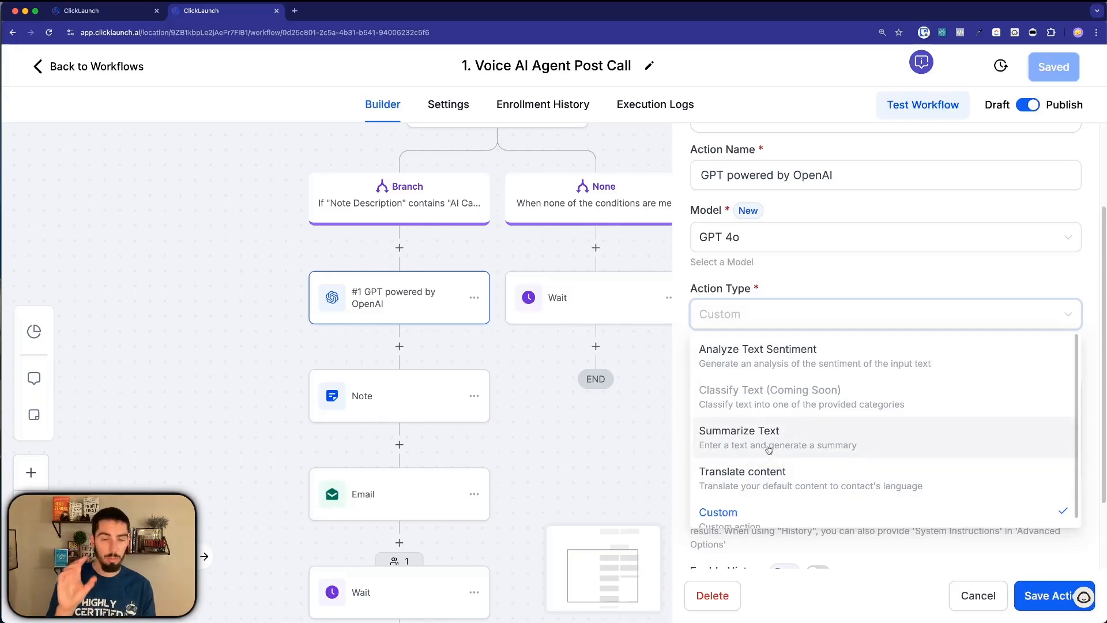
pyautogui.scroll(-1, 768, 444)
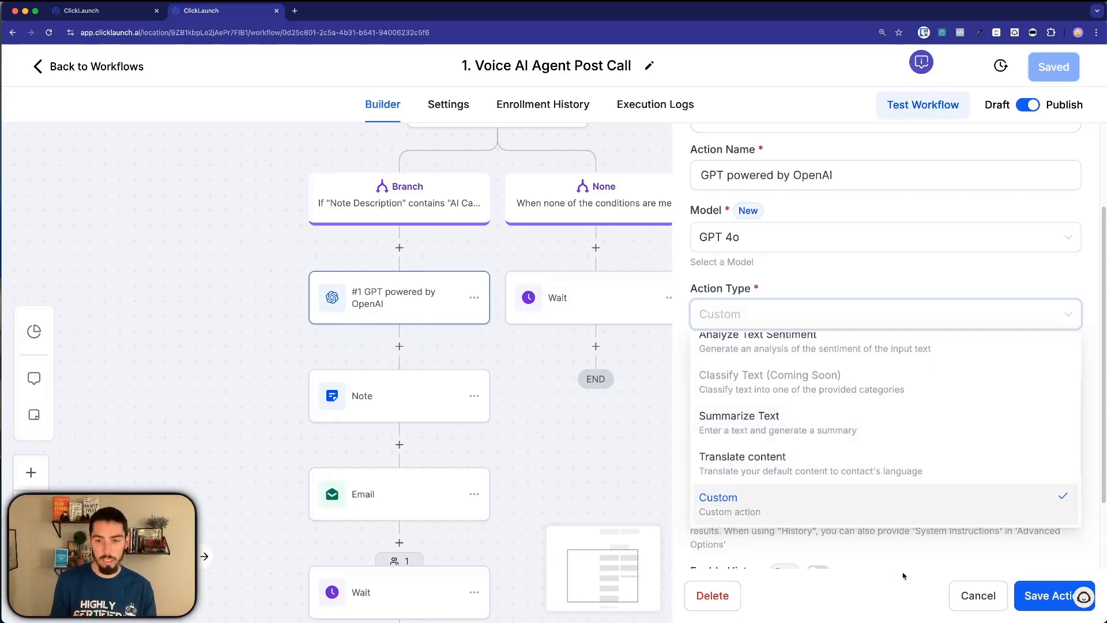
pyautogui.click(843, 311)
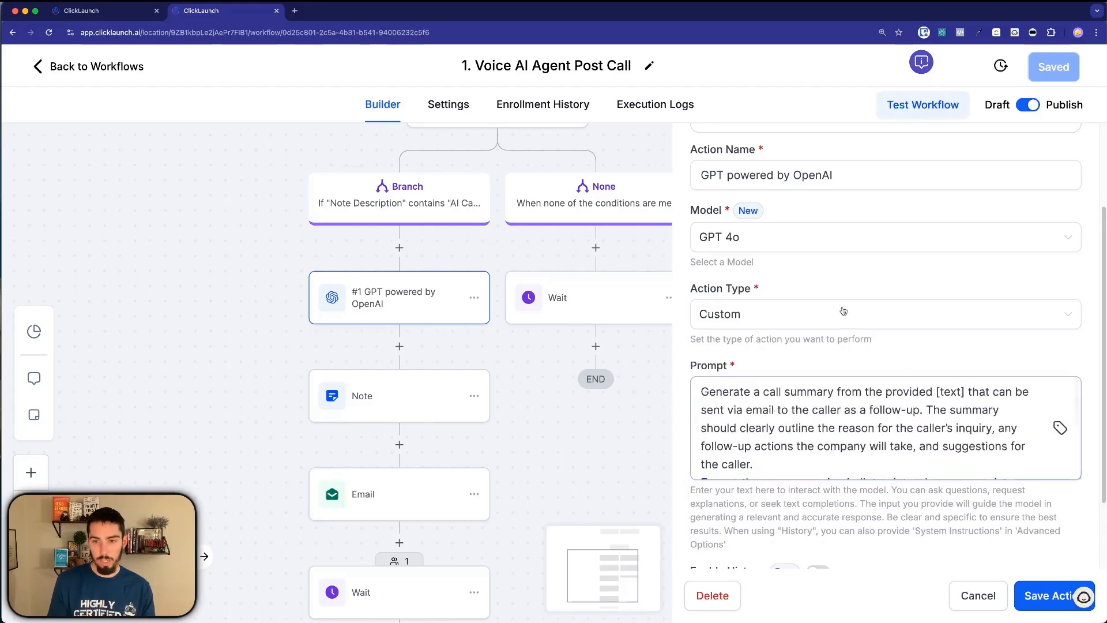
# - Read through the GPT action's prompt, from the call summary instructions to the [text] section containing {{note.body}}
pyautogui.scroll(-3, 843, 312)
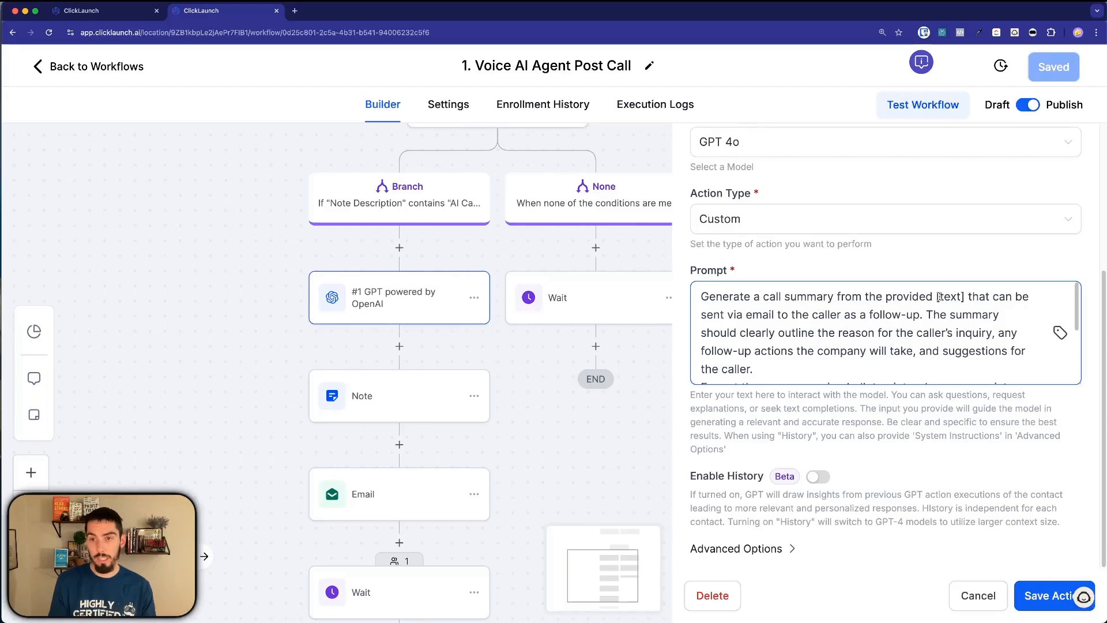
pyautogui.scroll(-5, 772, 350)
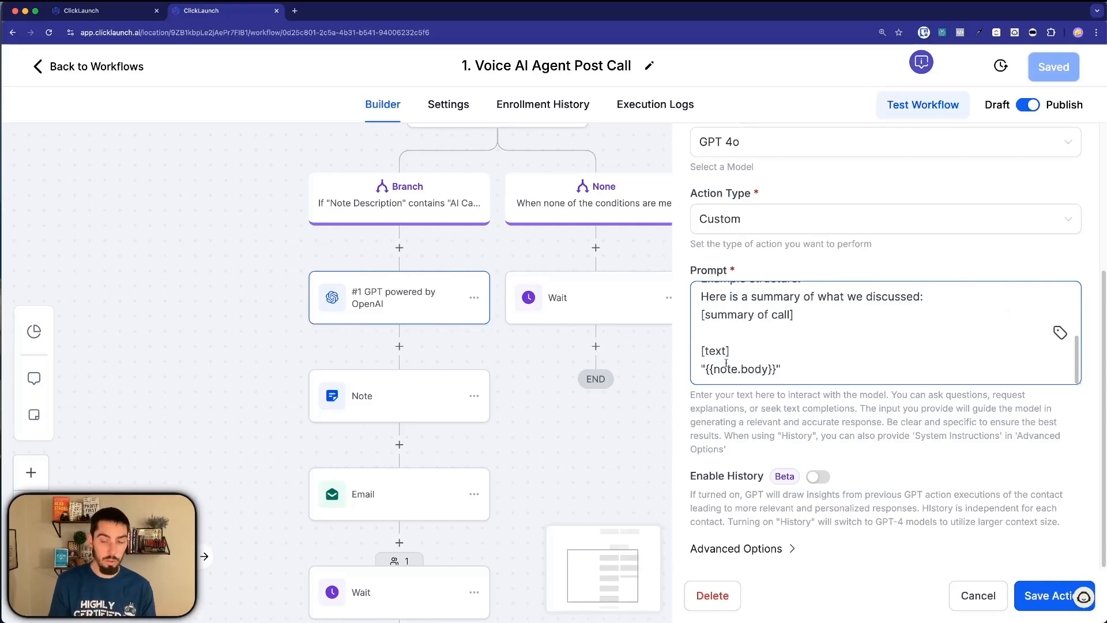
pyautogui.scroll(8, 726, 362)
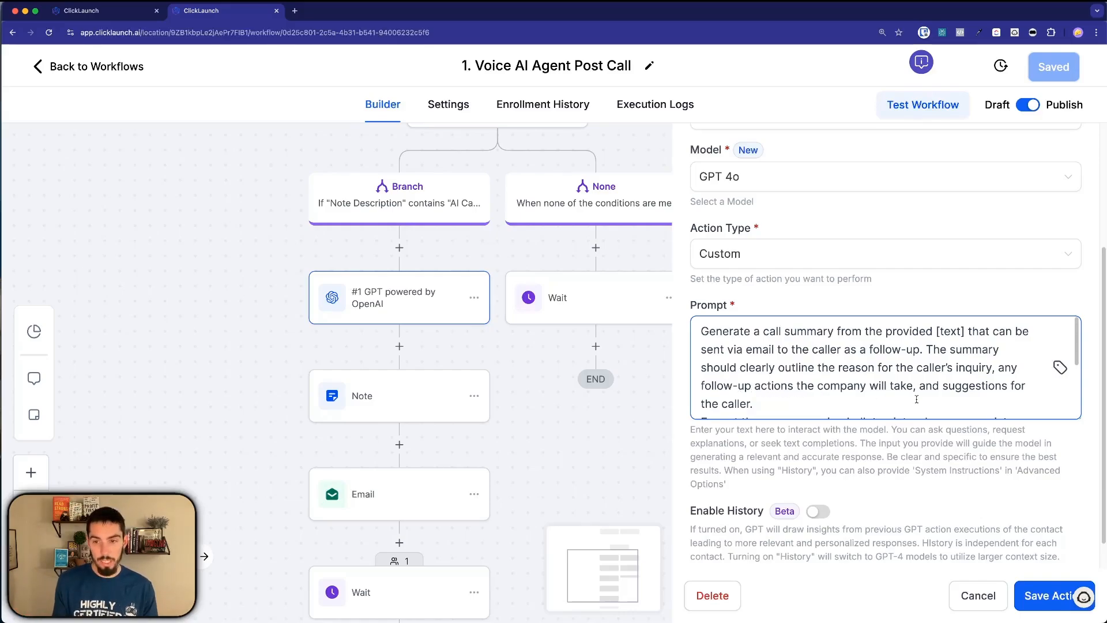
pyautogui.scroll(-5, 810, 385)
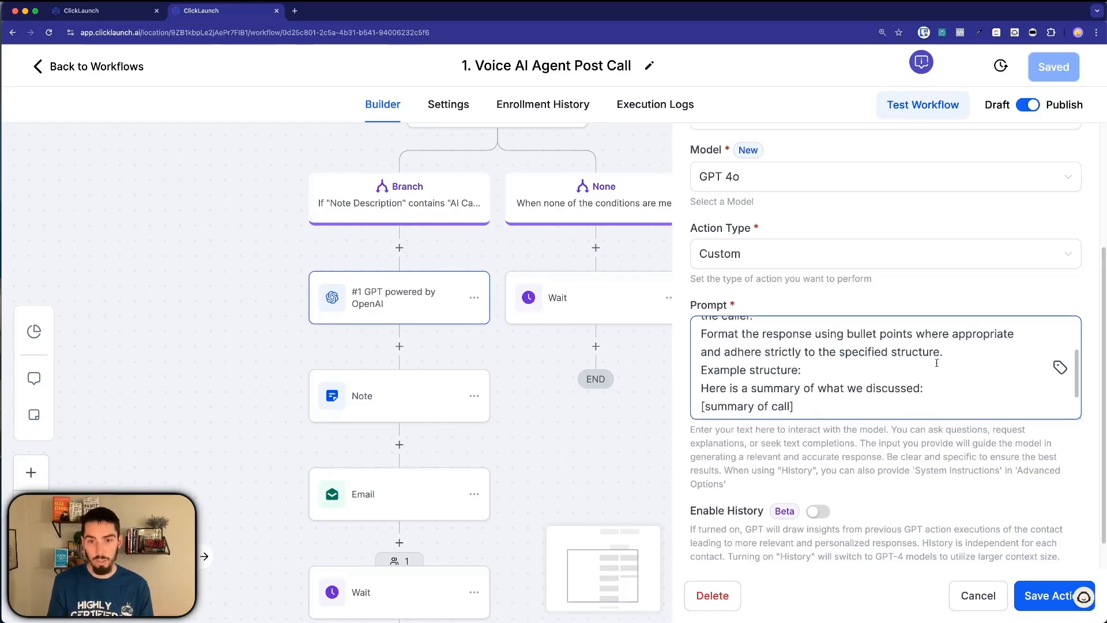
pyautogui.scroll(-3, 746, 367)
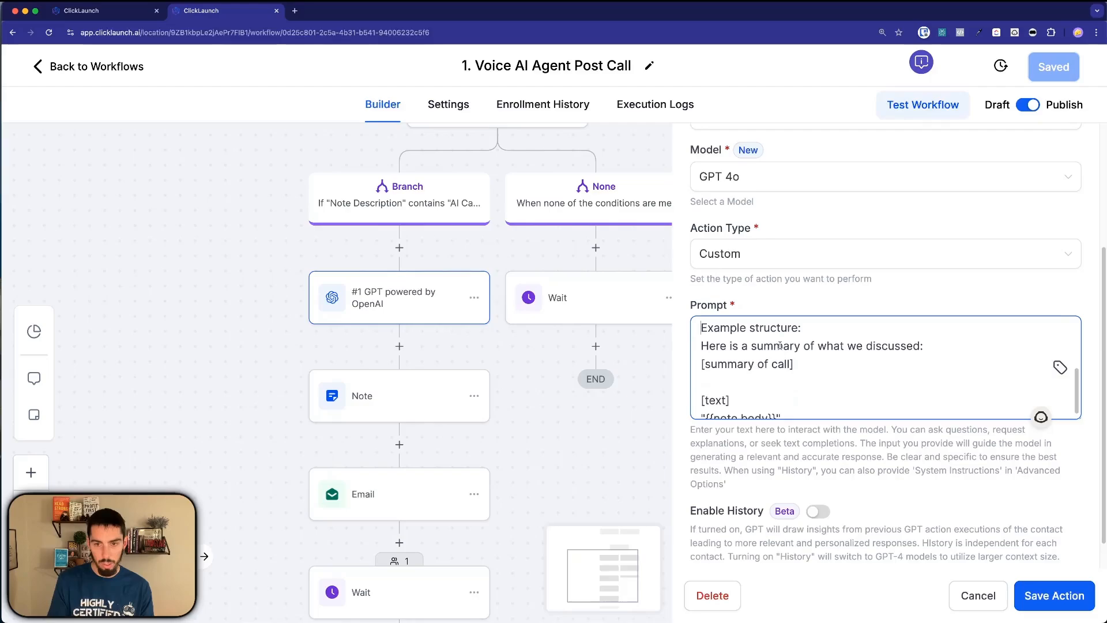
# - Examine the prompt's example structure, highlighting the "Here is a summary of what we discussed:" line and the [summary of call] placeholder
pyautogui.moveTo(699, 346); pyautogui.dragTo(945, 351)
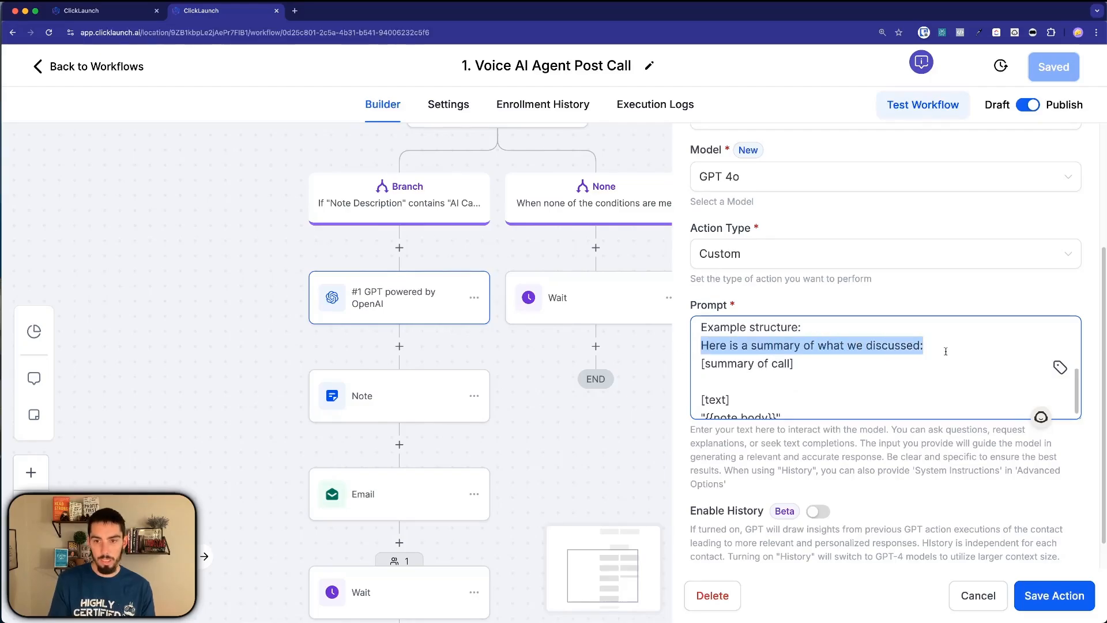
pyautogui.moveTo(699, 365); pyautogui.dragTo(799, 367)
pyautogui.click(799, 378)
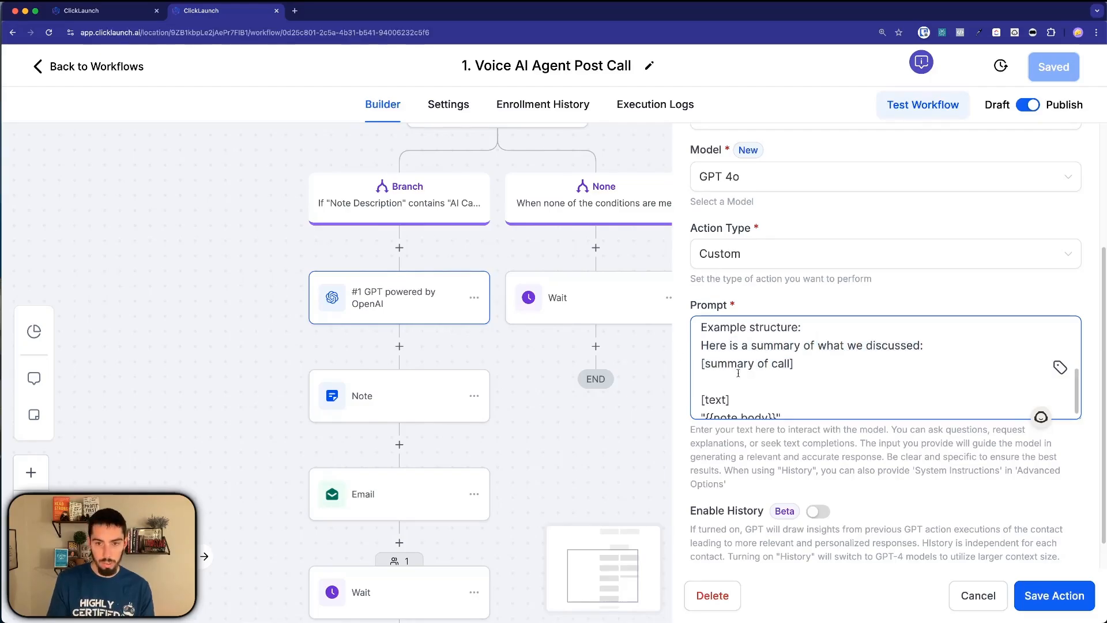
pyautogui.scroll(-1, 738, 373)
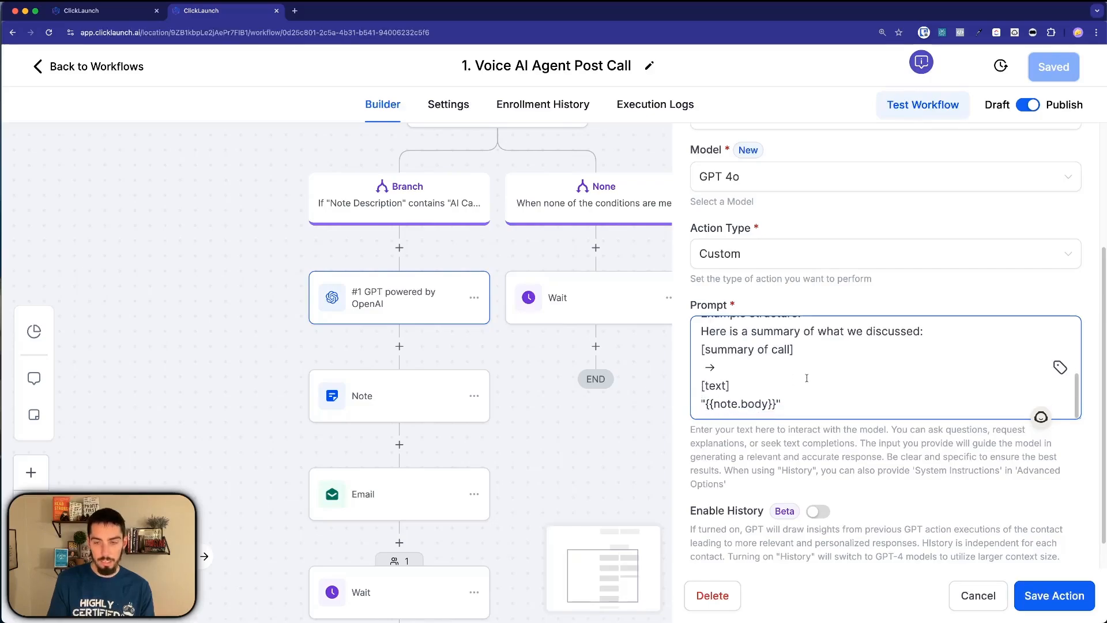
pyautogui.scroll(5, 929, 340)
pyautogui.scroll(-5, 788, 377)
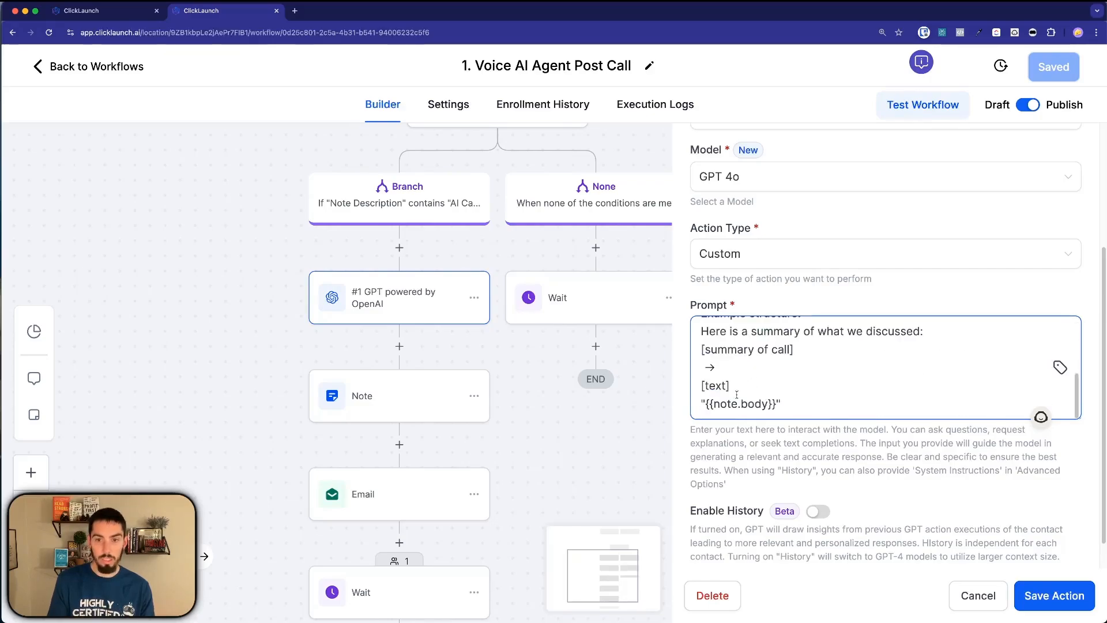
pyautogui.scroll(2, 766, 360)
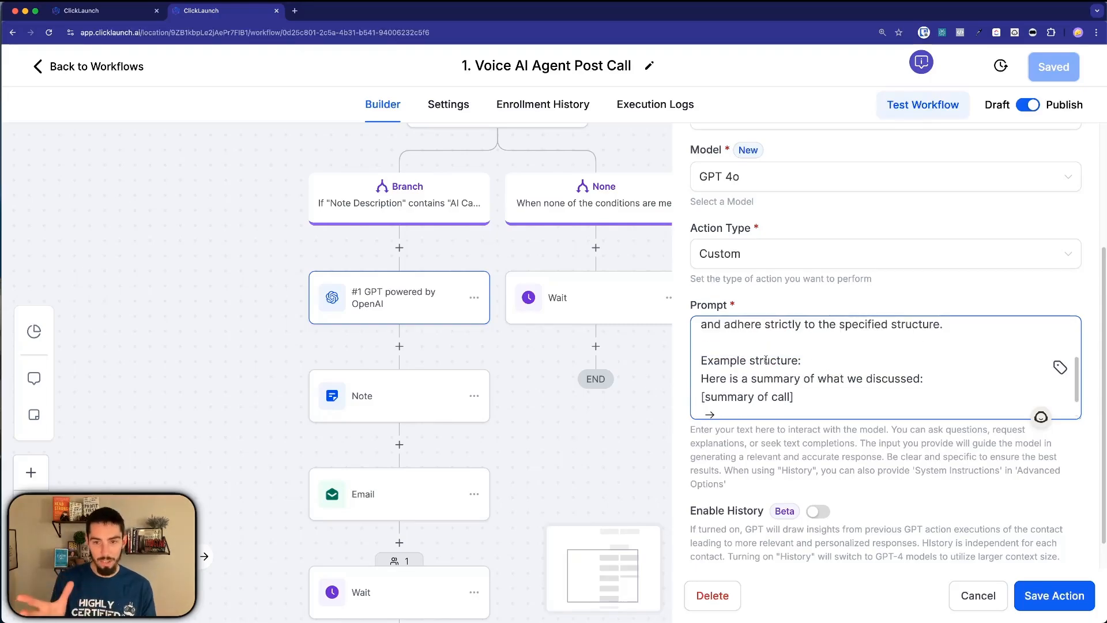
pyautogui.scroll(-1, 707, 385)
pyautogui.moveTo(701, 364); pyautogui.dragTo(804, 383)
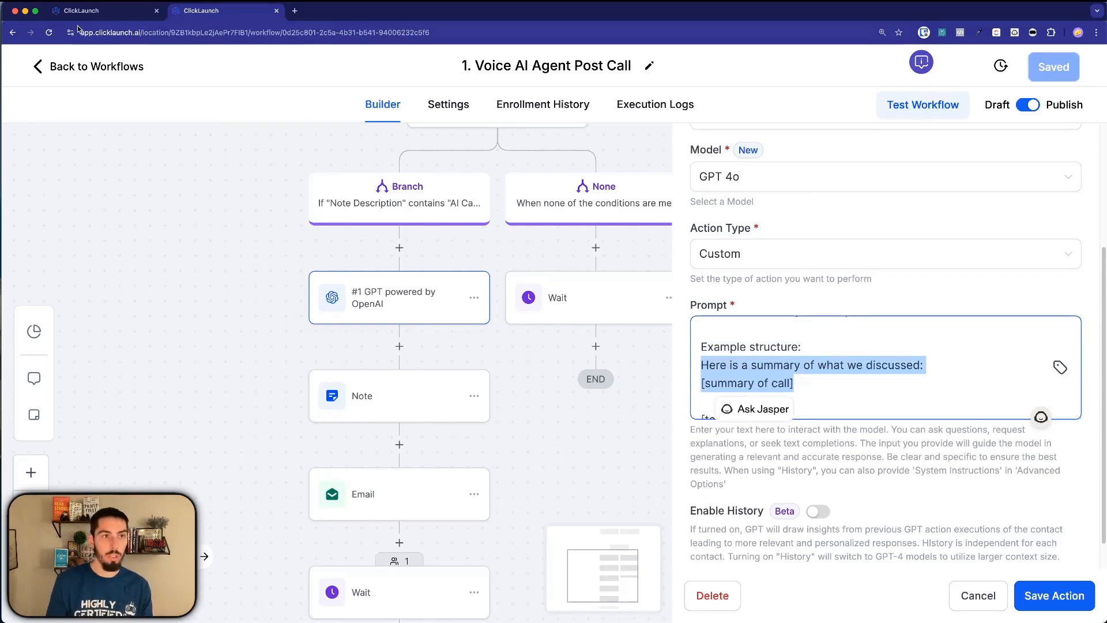
# - Compare the prompt's example structure with the contact's generated note and follow-up email, then return to the workflow
pyautogui.click(96, 12)
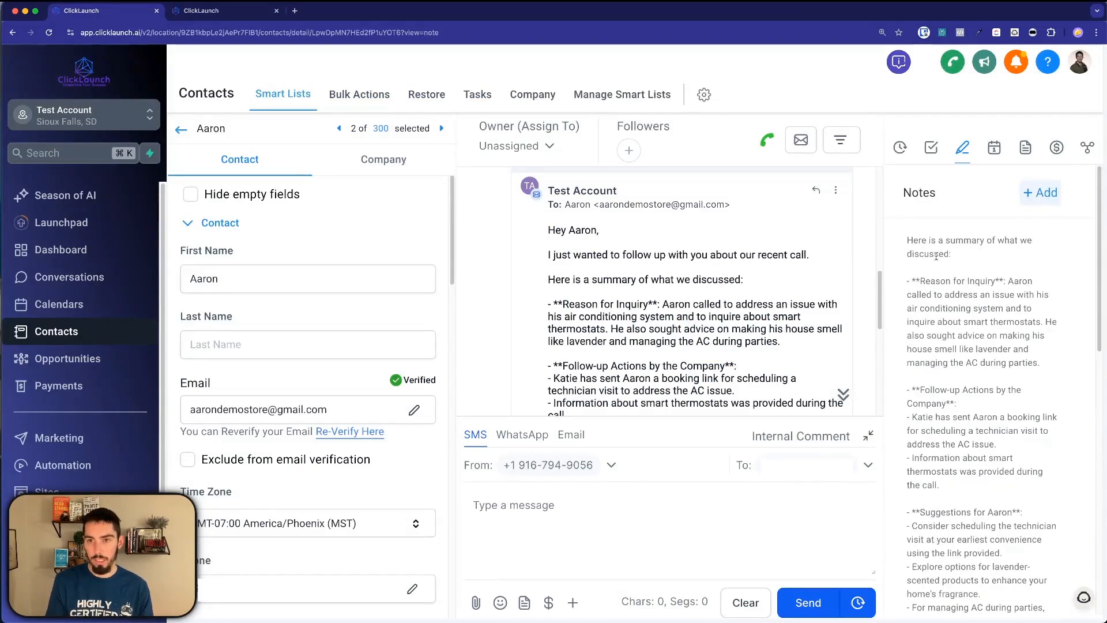
pyautogui.scroll(-1, 936, 256)
pyautogui.scroll(-6, 942, 407)
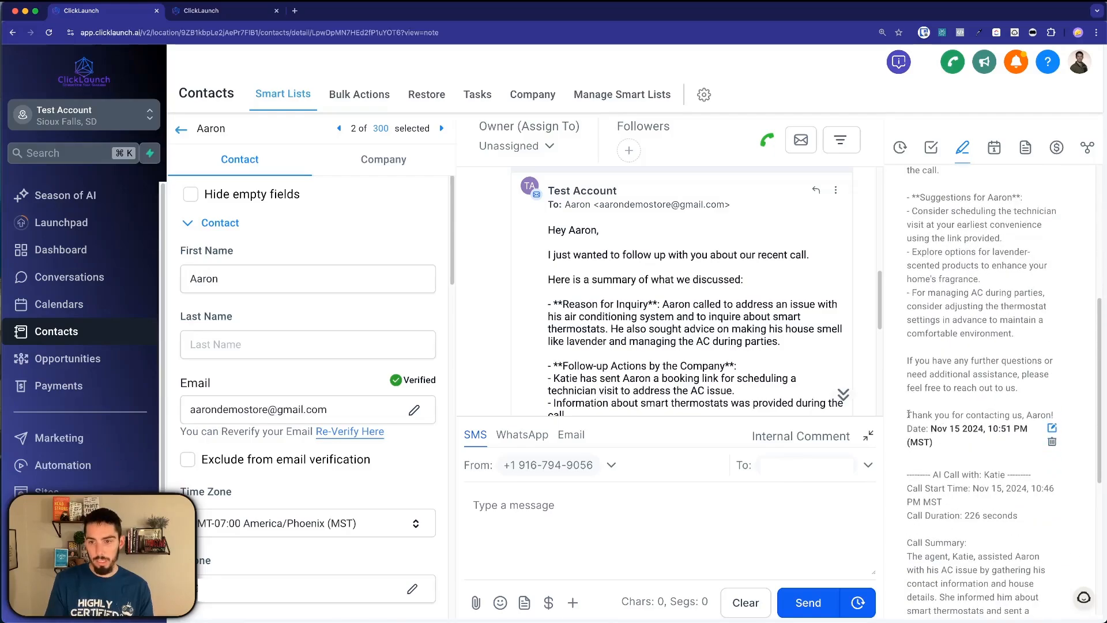
pyautogui.scroll(-8, 583, 328)
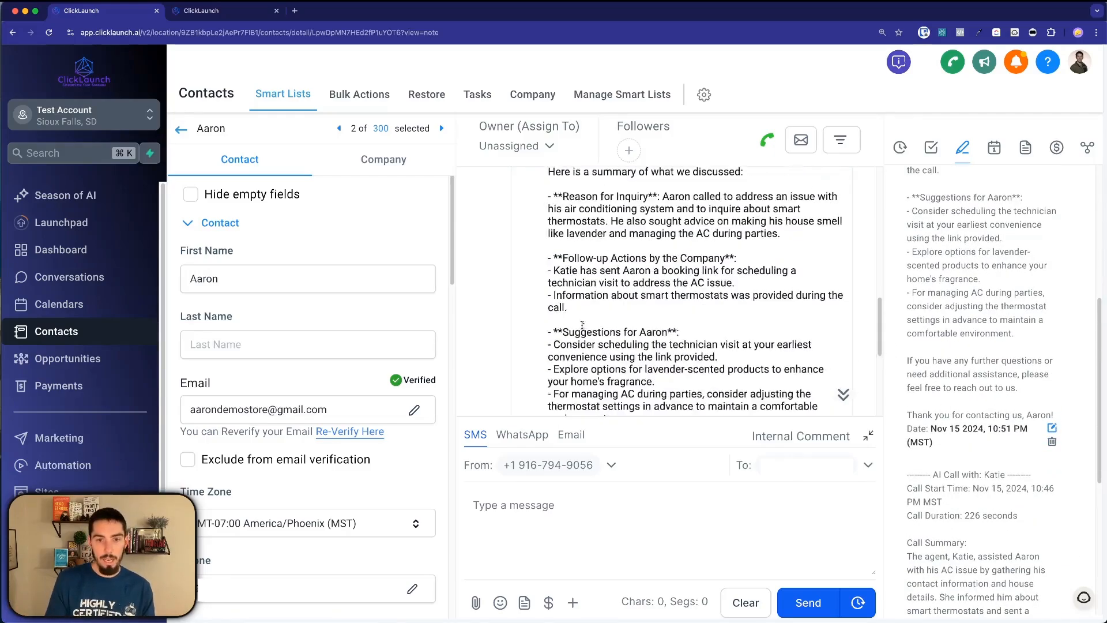
pyautogui.scroll(10, 583, 328)
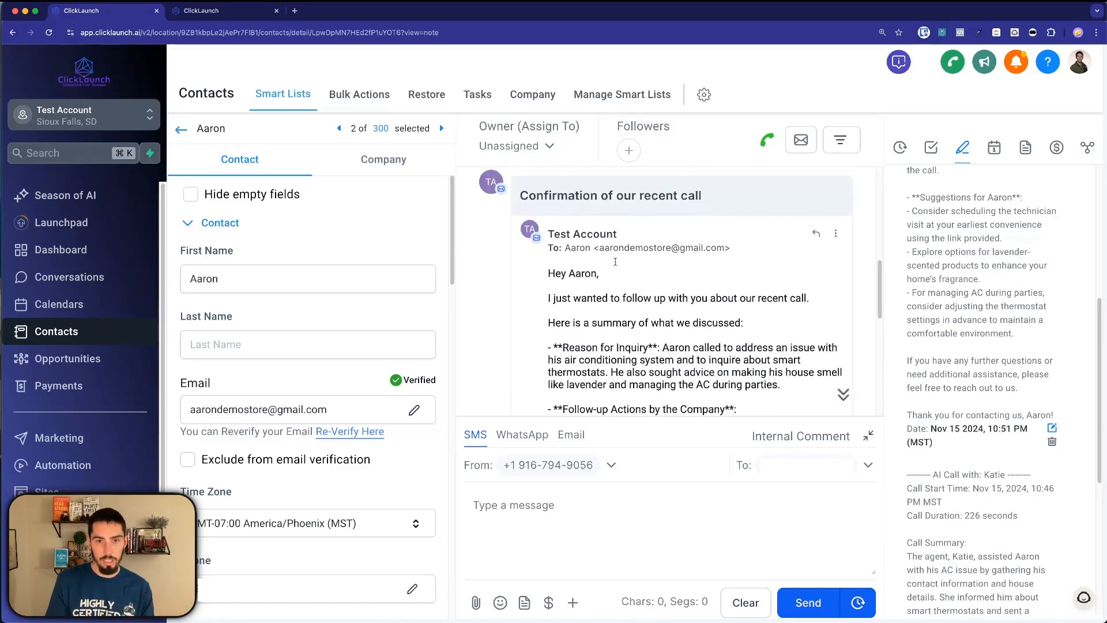
pyautogui.scroll(-2, 568, 226)
pyautogui.click(221, 14)
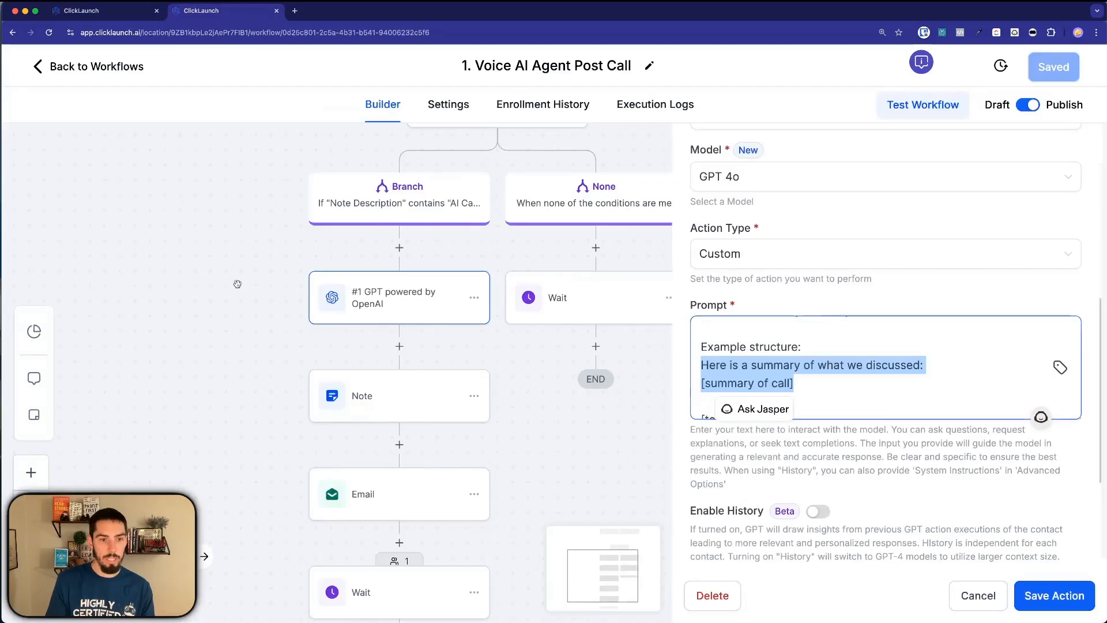
# - Close the GPT action unchanged, open the Email action's settings and check its subject line
pyautogui.click(560, 376)
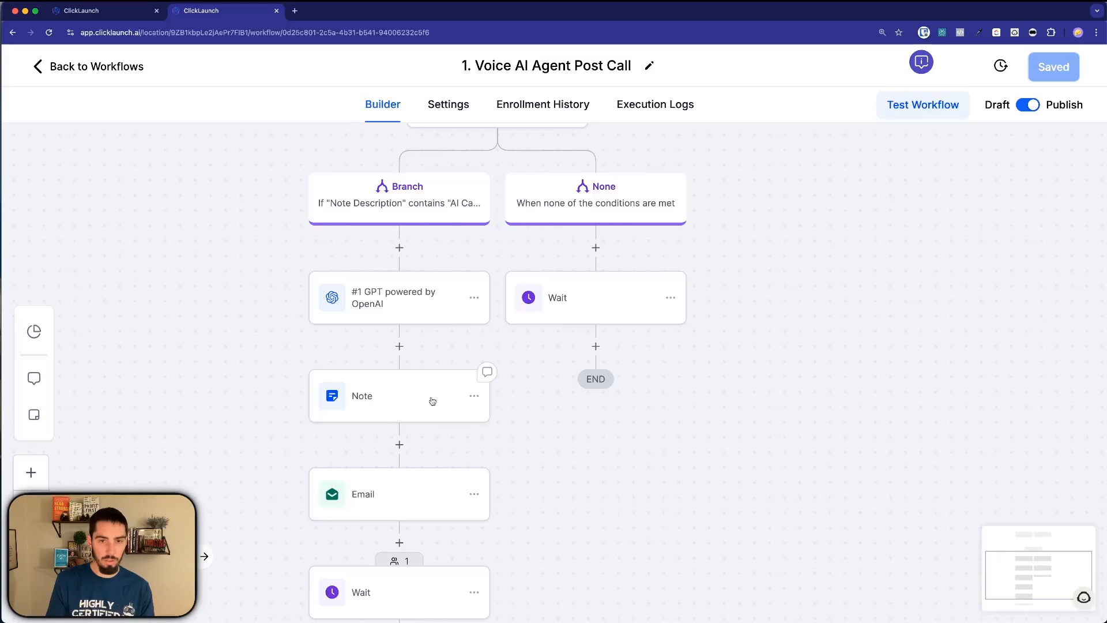
pyautogui.scroll(-3, 529, 444)
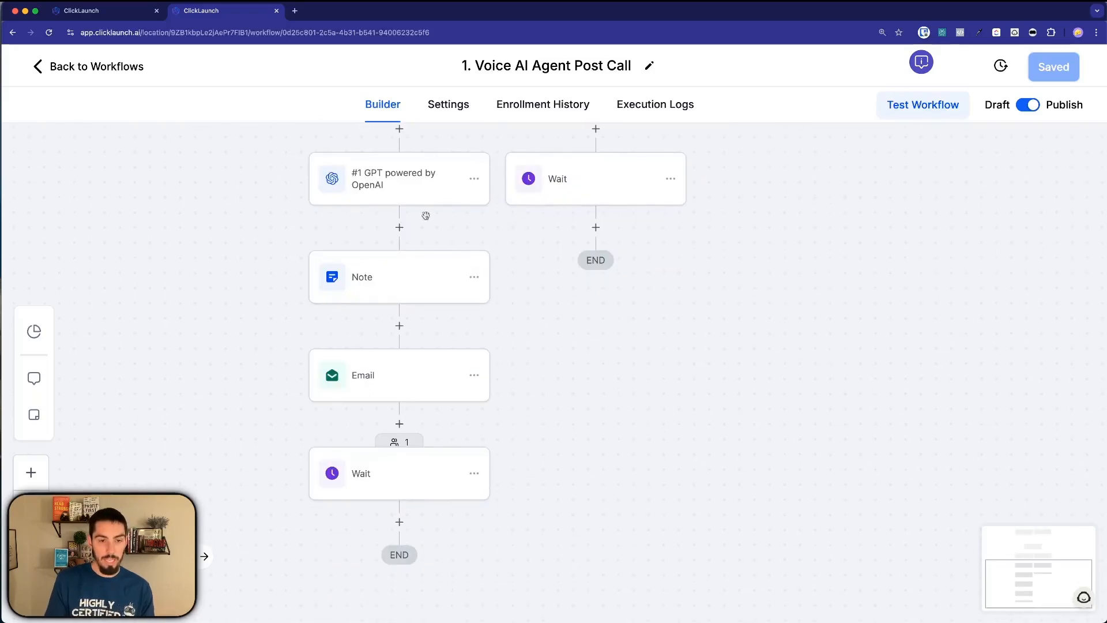
pyautogui.click(411, 376)
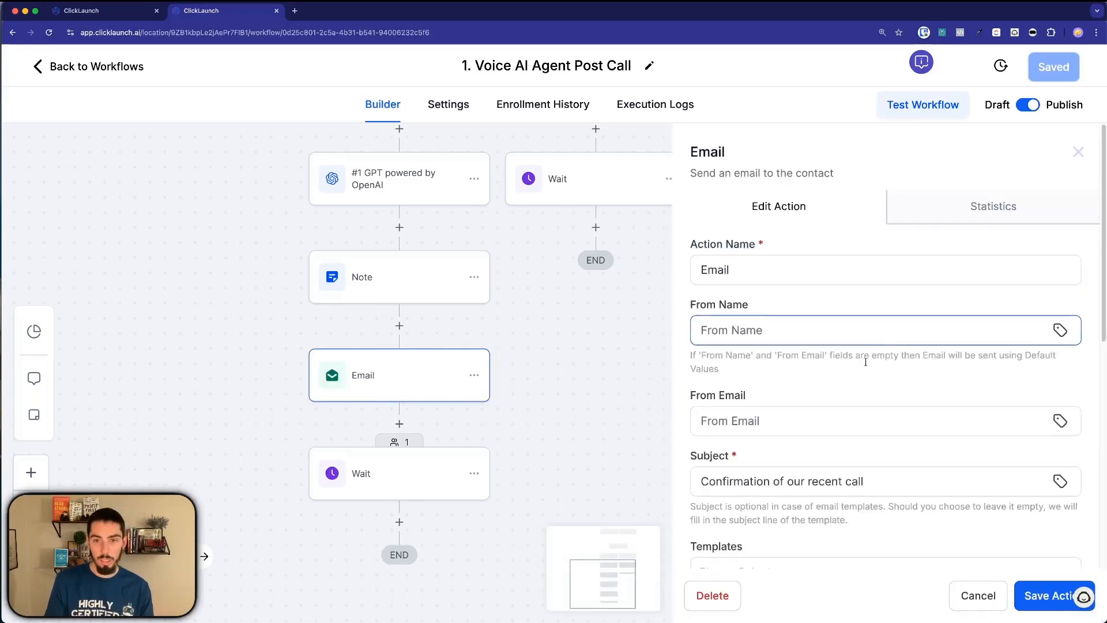
pyautogui.scroll(-4, 859, 373)
pyautogui.moveTo(698, 266); pyautogui.dragTo(942, 289)
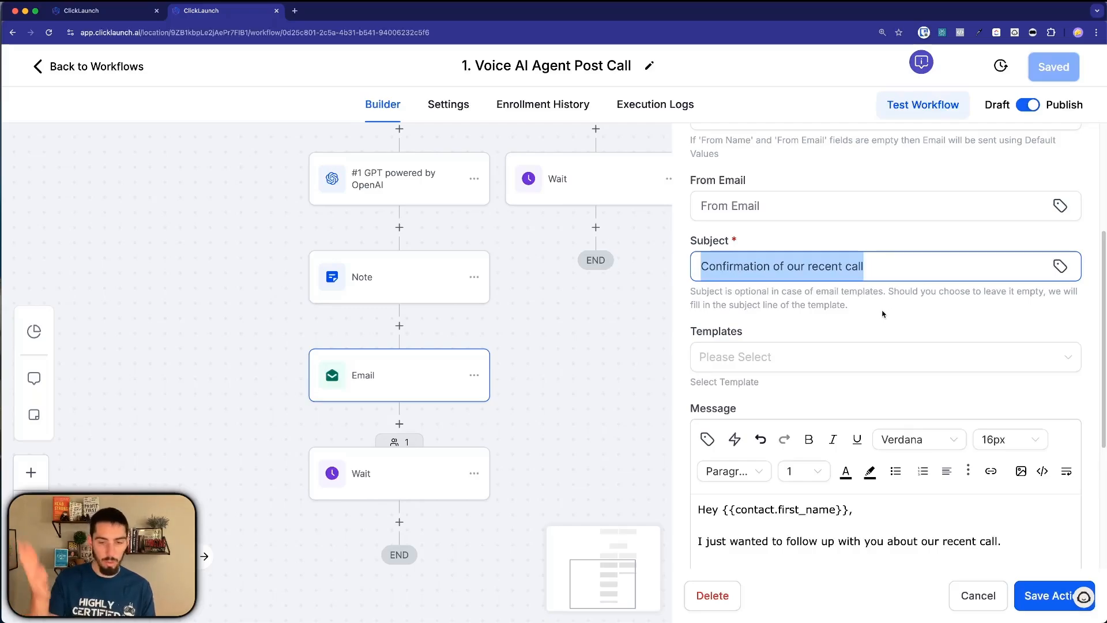
# - Review the email message's greeting, follow-up sentence and {{chatgpt.1.response}} placeholder
pyautogui.scroll(-4, 807, 393)
pyautogui.moveTo(699, 329); pyautogui.dragTo(892, 333)
pyautogui.moveTo(698, 361); pyautogui.dragTo(1011, 366)
pyautogui.moveTo(698, 393); pyautogui.dragTo(802, 393)
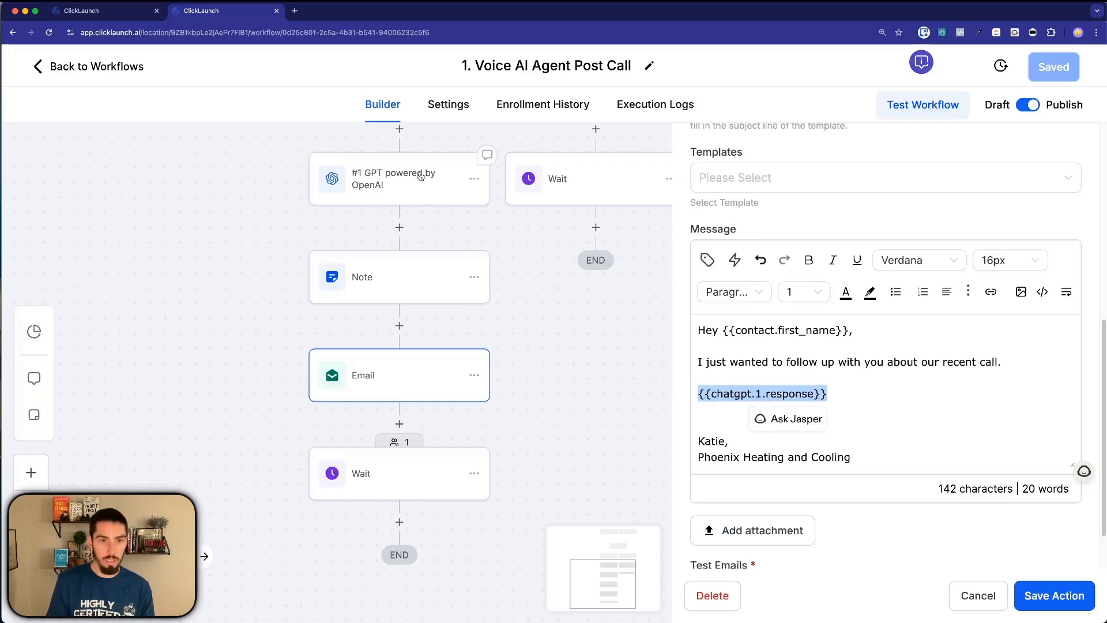
pyautogui.click(855, 390)
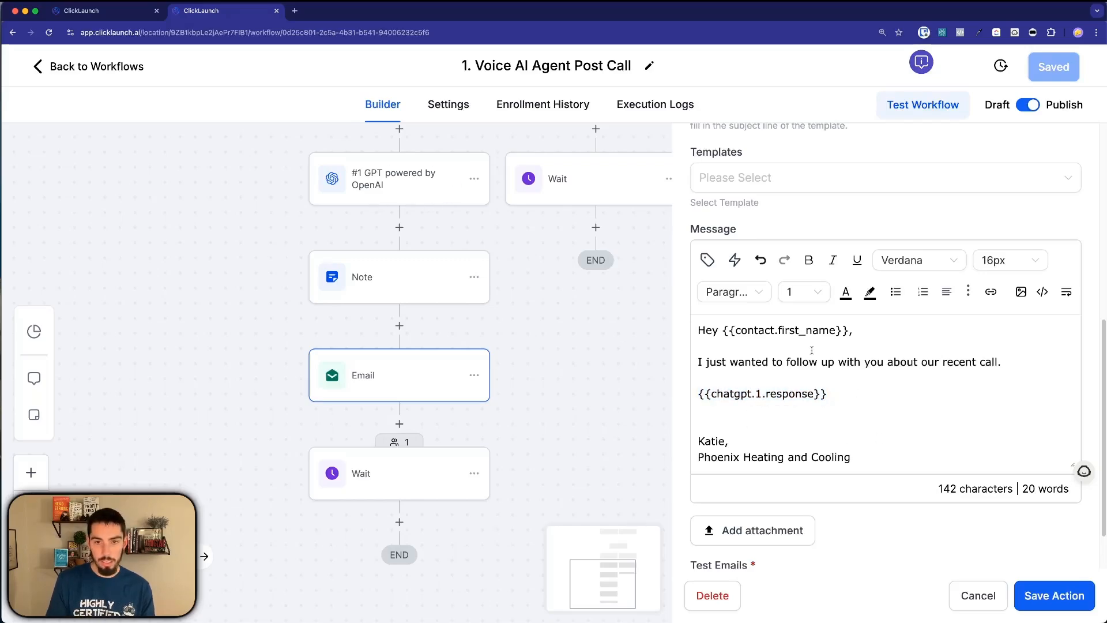
# - Insert the Response custom value of "#1 GPT powered by OpenAI" after the existing response placeholder in the email message
pyautogui.click(706, 260)
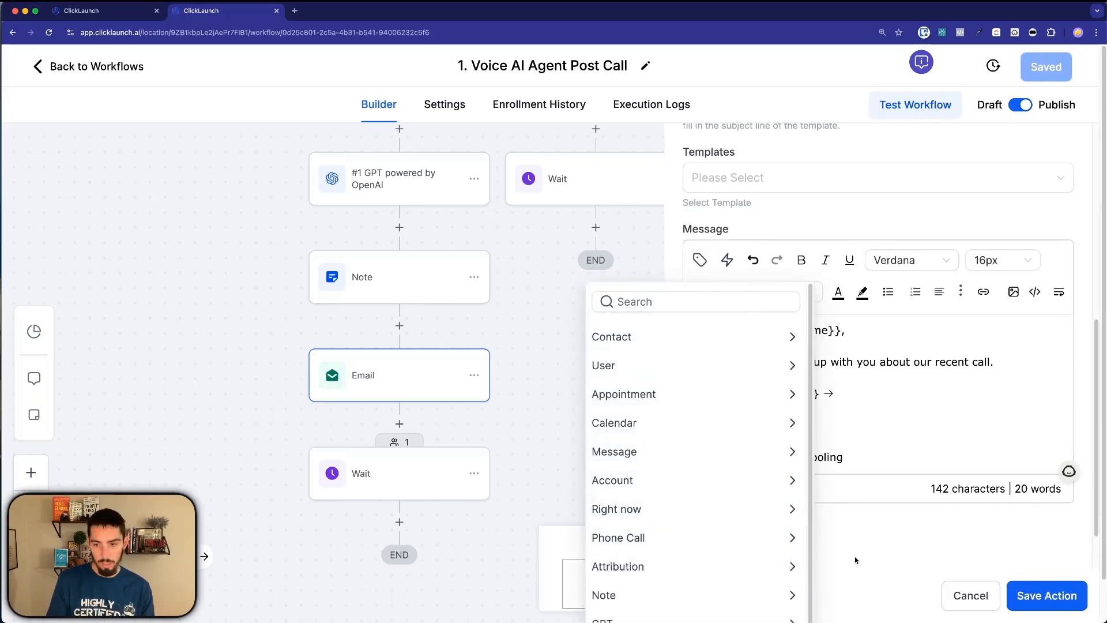
pyautogui.scroll(-2, 691, 519)
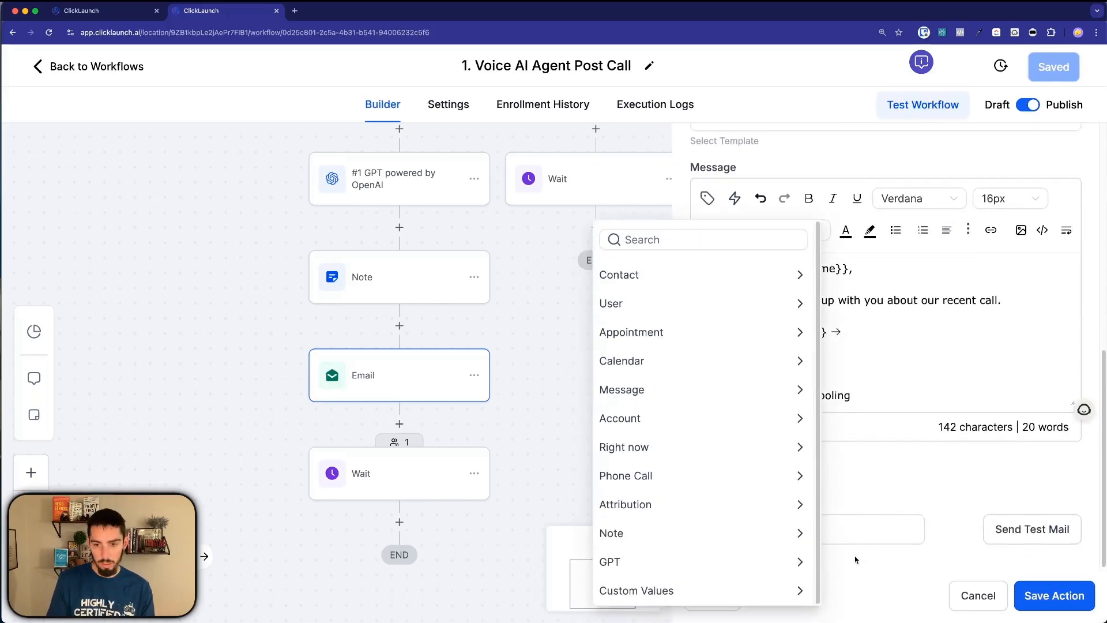
pyautogui.click(624, 562)
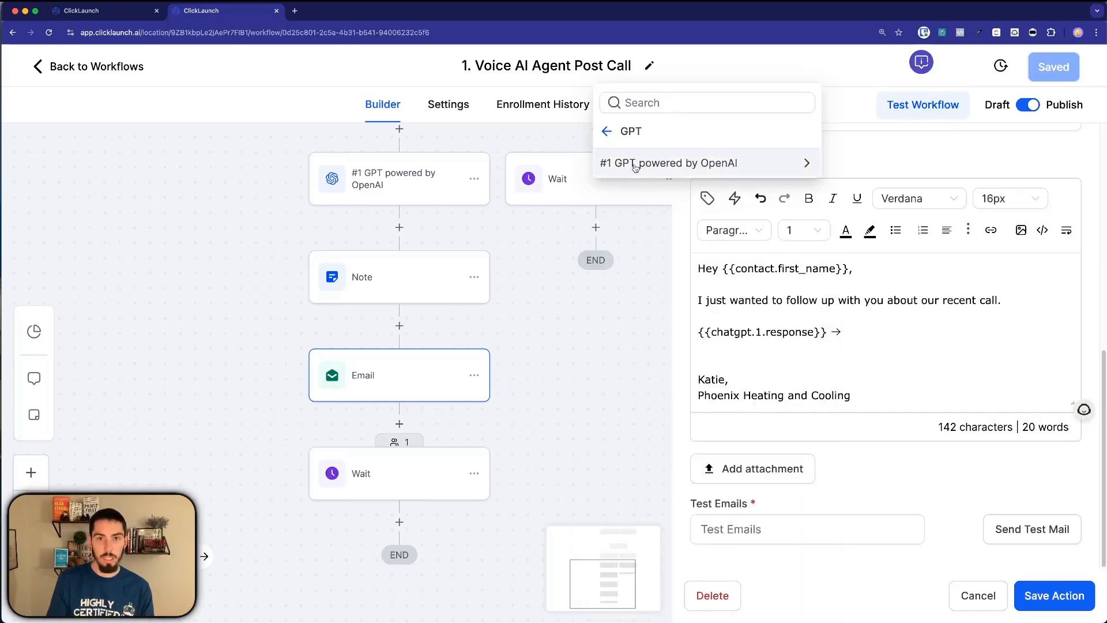
pyautogui.click(689, 166)
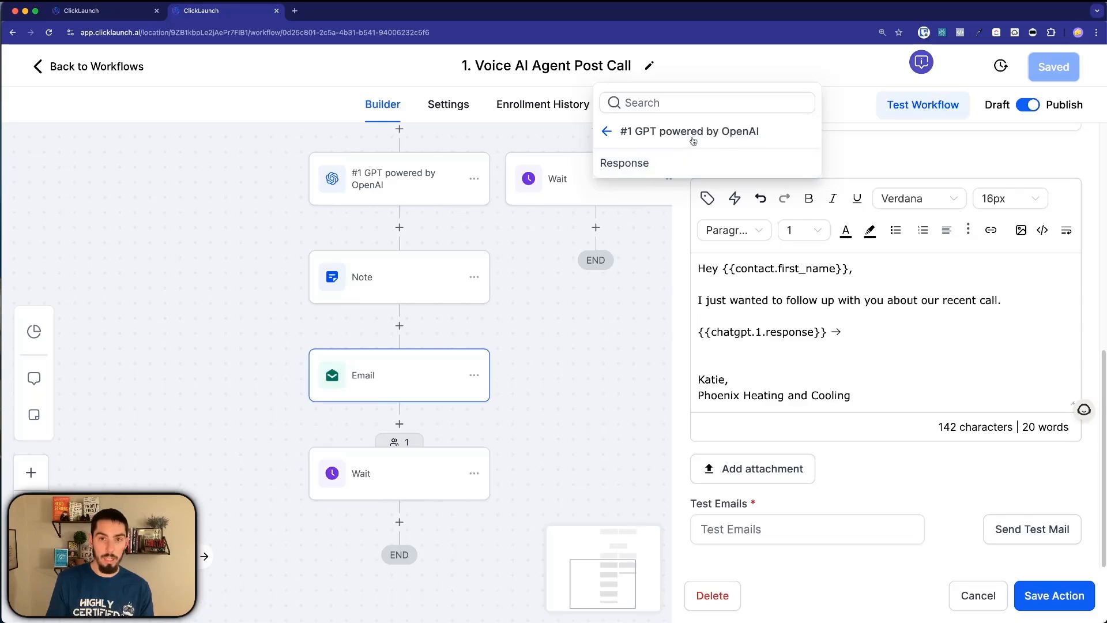
pyautogui.click(639, 163)
# - Delete the duplicate {{chatgpt.1.response}} placeholder from the email message and add a line break after the remaining one
pyautogui.moveTo(829, 335); pyautogui.dragTo(960, 342)
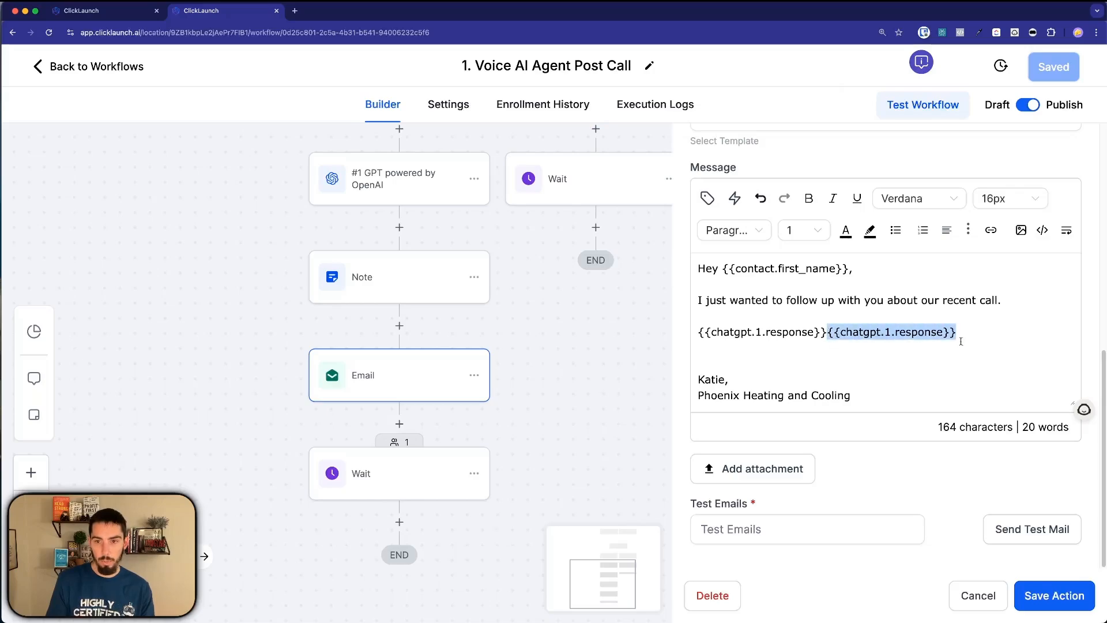
pyautogui.press('BackSpace')
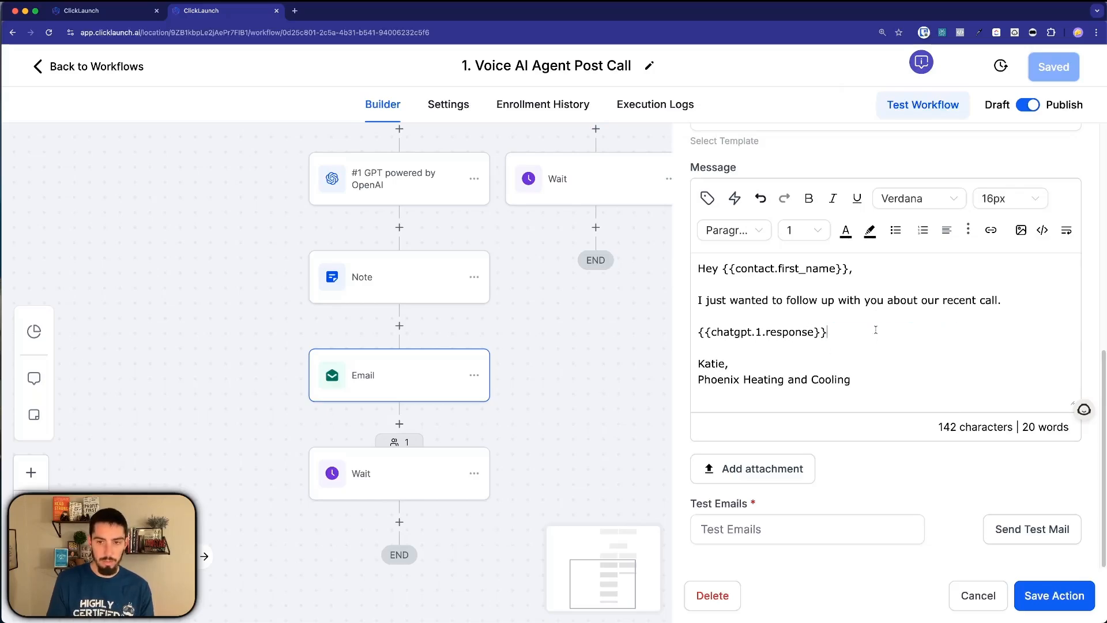
pyautogui.press('Return')
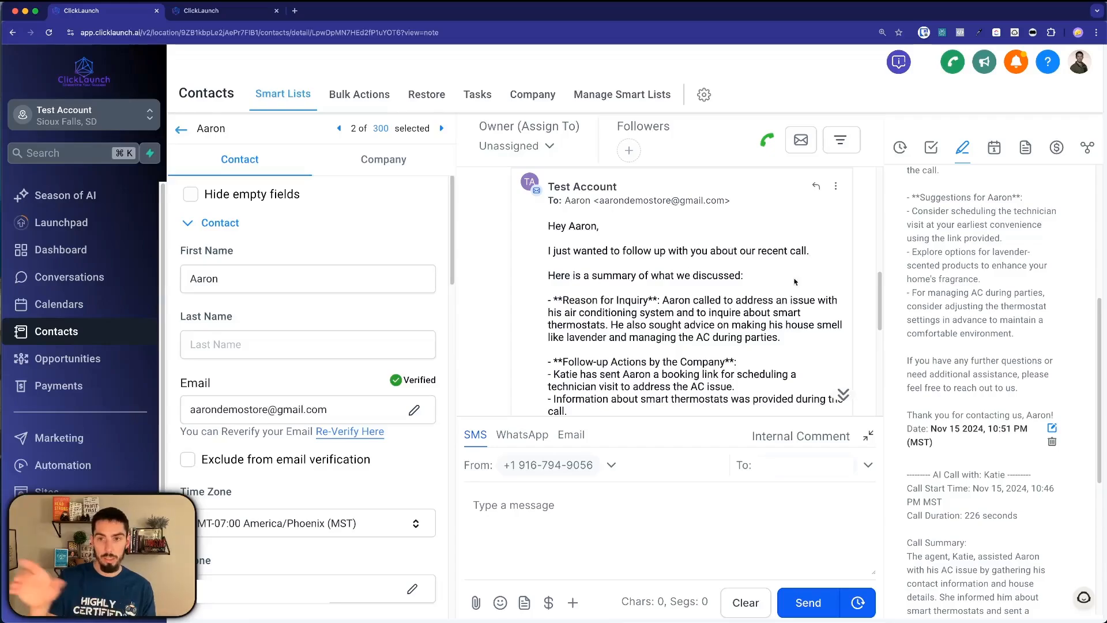
# - Review the contact's conversation history, checking the follow-up email through its signature, the inbound call and the booking link message
pyautogui.scroll(-5, 623, 340)
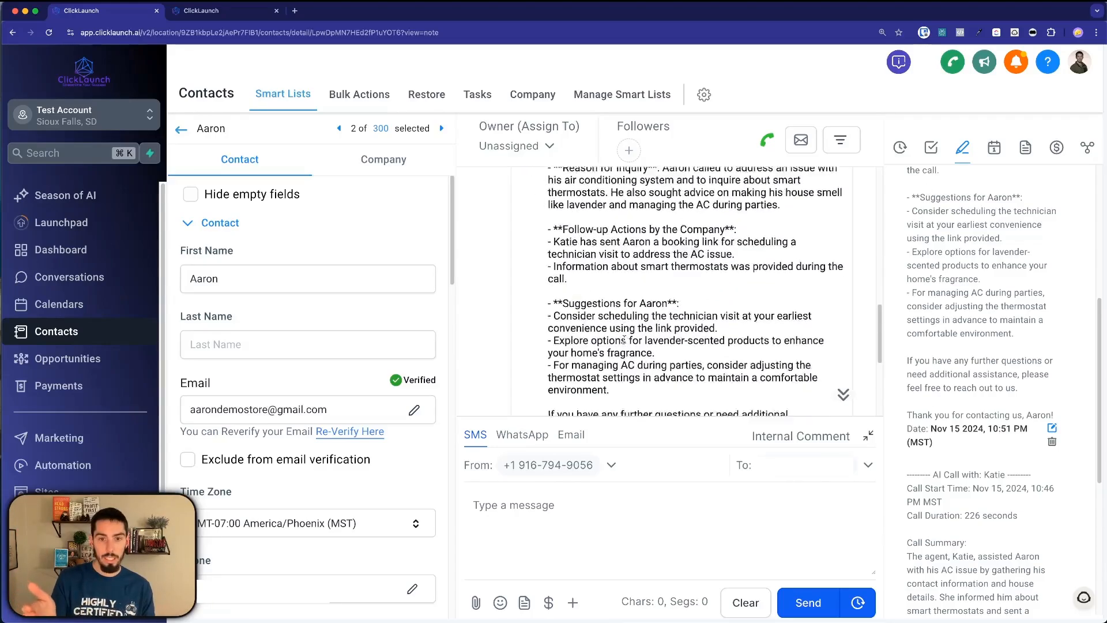
pyautogui.scroll(-8, 624, 339)
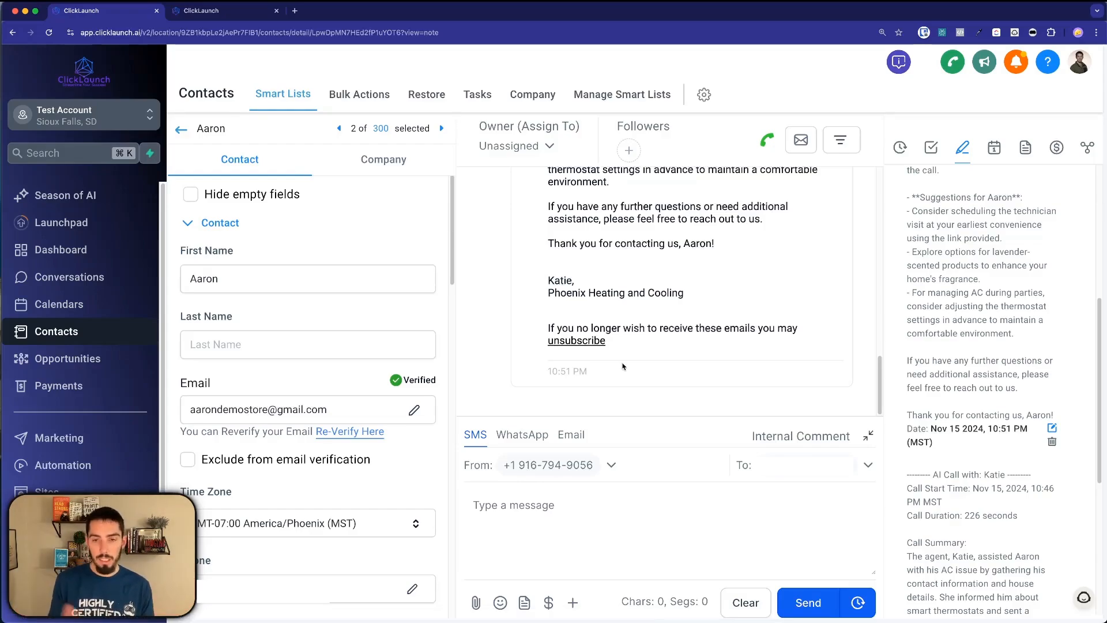
pyautogui.scroll(10, 605, 309)
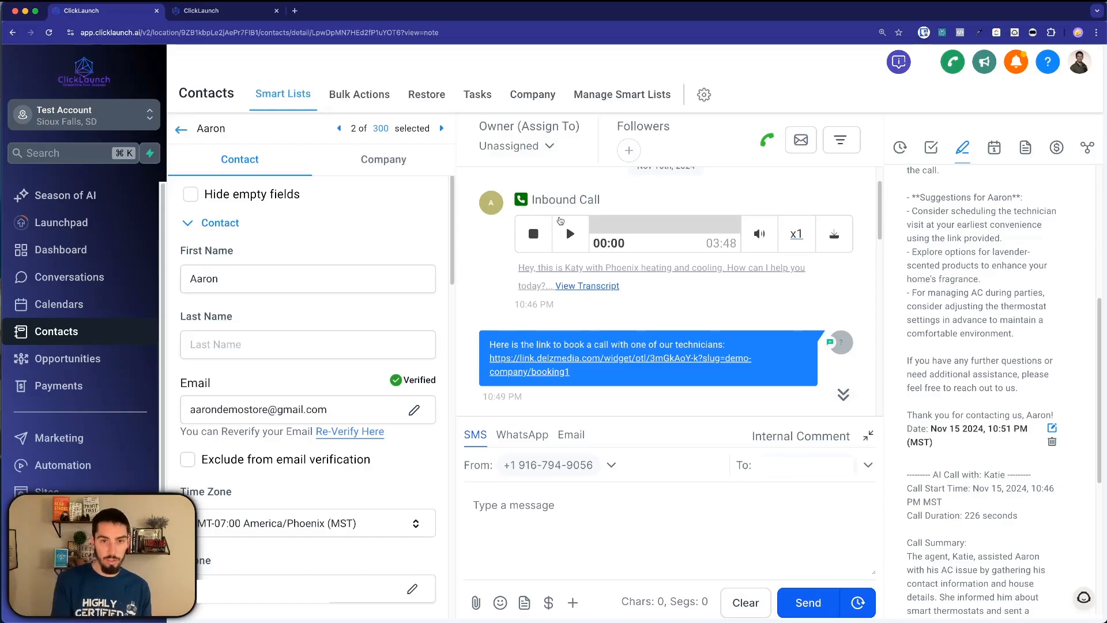
pyautogui.scroll(2, 651, 264)
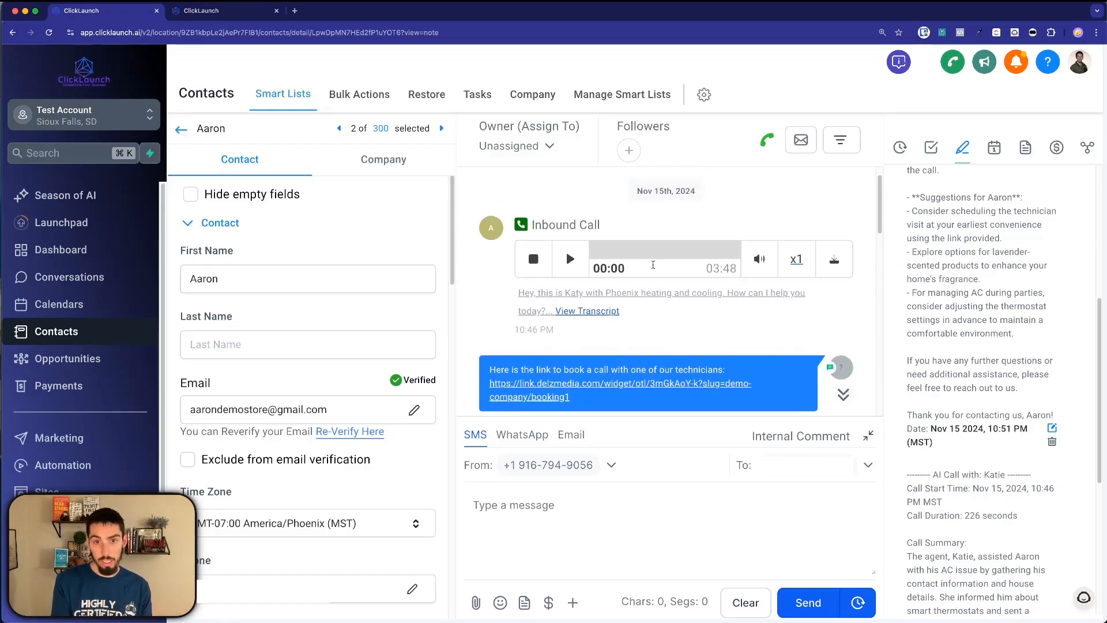
pyautogui.scroll(-10, 683, 344)
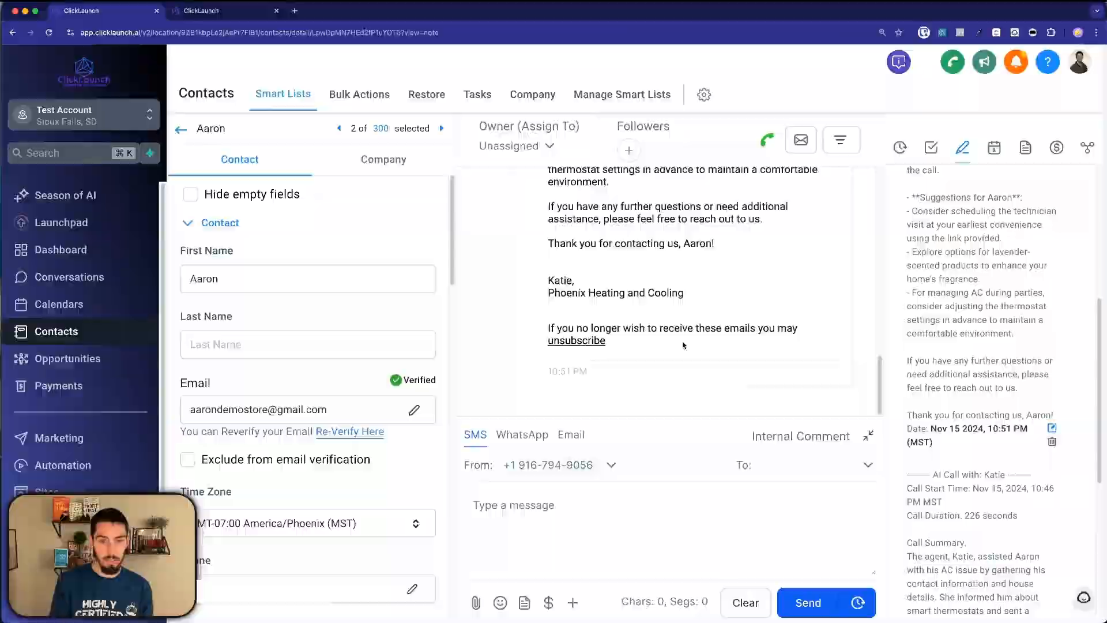